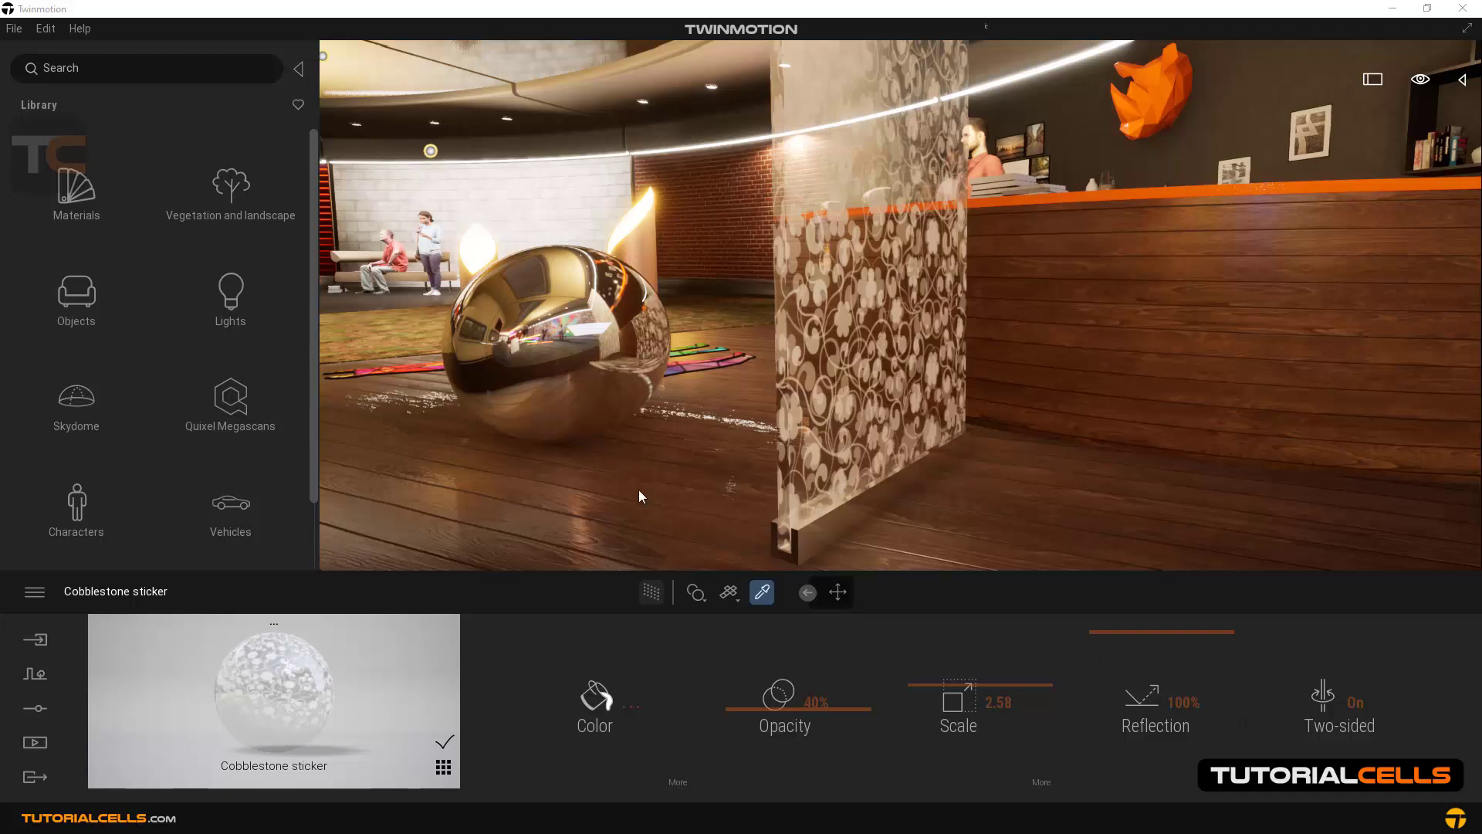
- Apply the Clear glass material from the library's Glass category to the standing partition panel
left_click(92, 202)
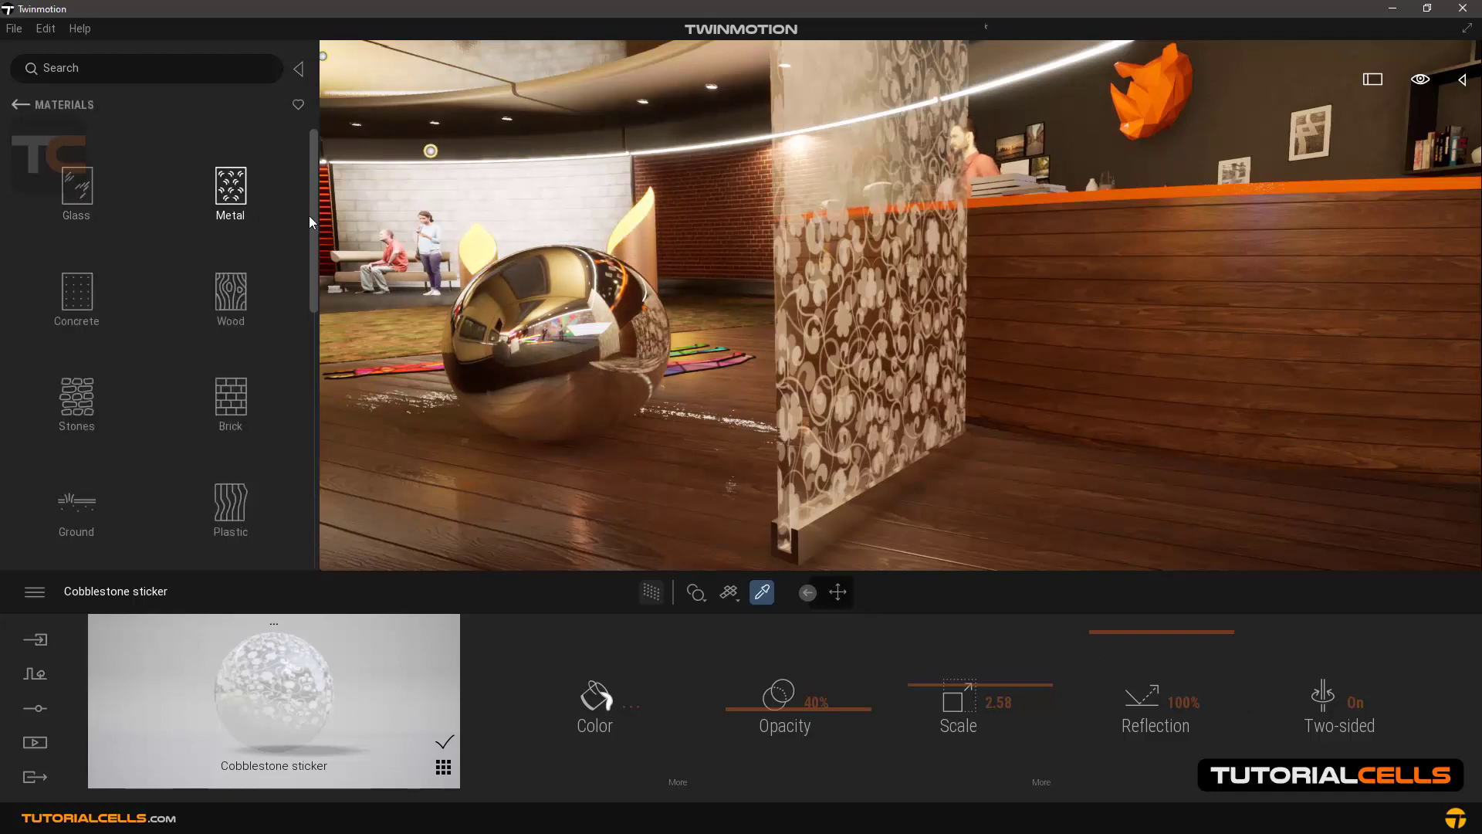
scroll(311, 233, "down", 1)
left_click_drag(312, 233, 322, 168)
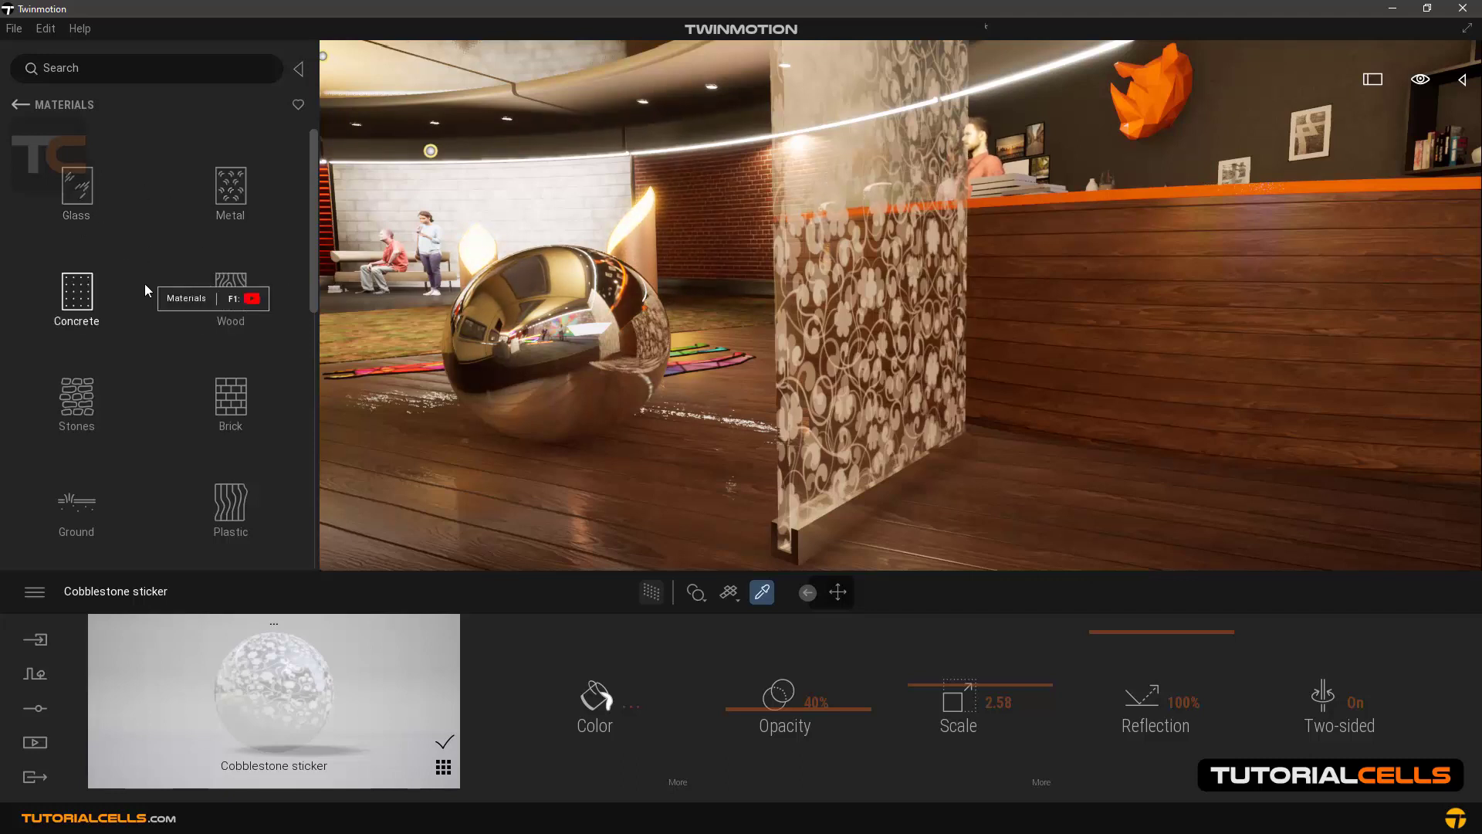
left_click(92, 205)
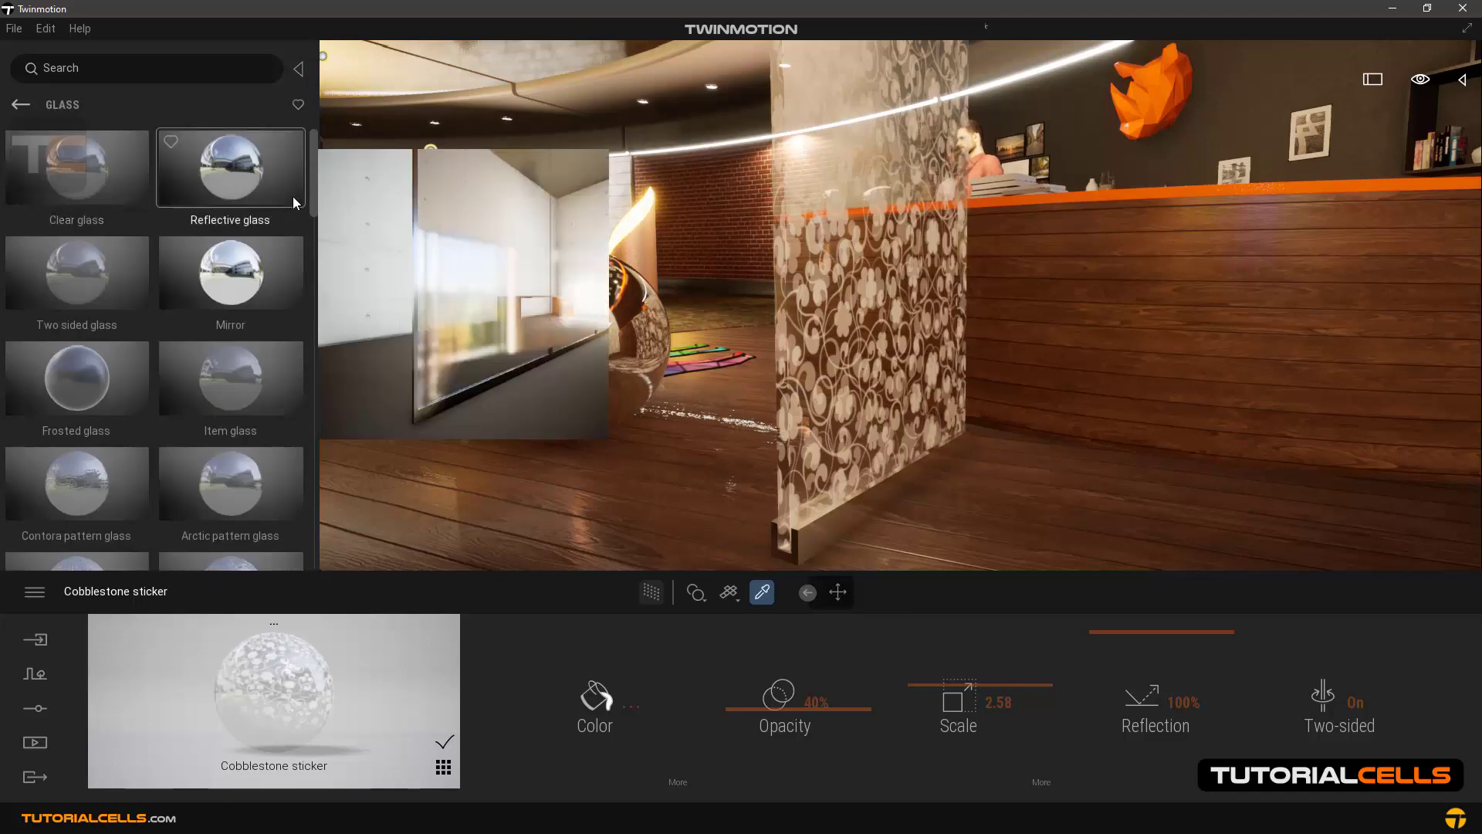
left_click_drag(311, 197, 309, 155)
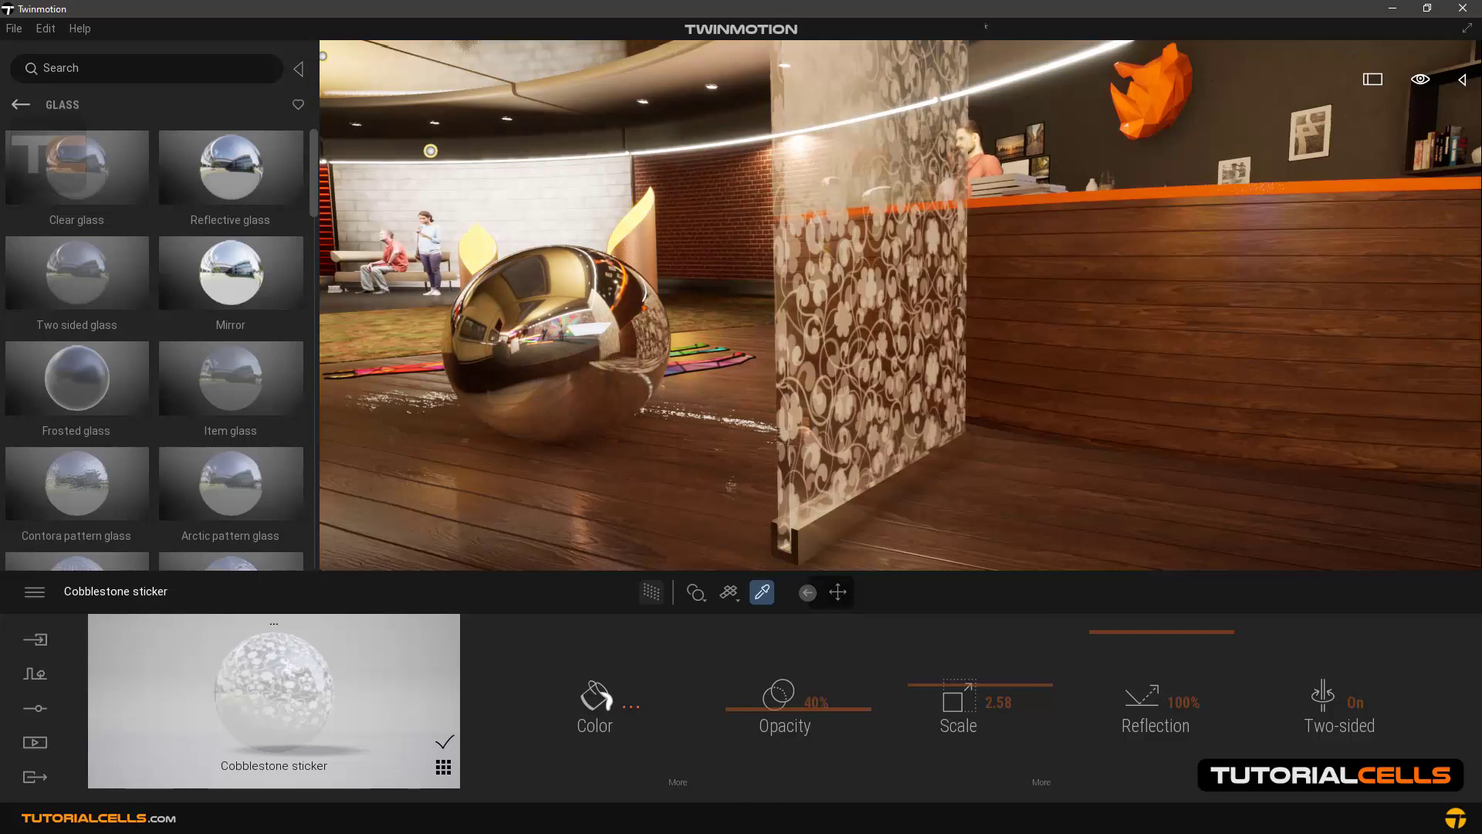
mouse_move(127, 202)
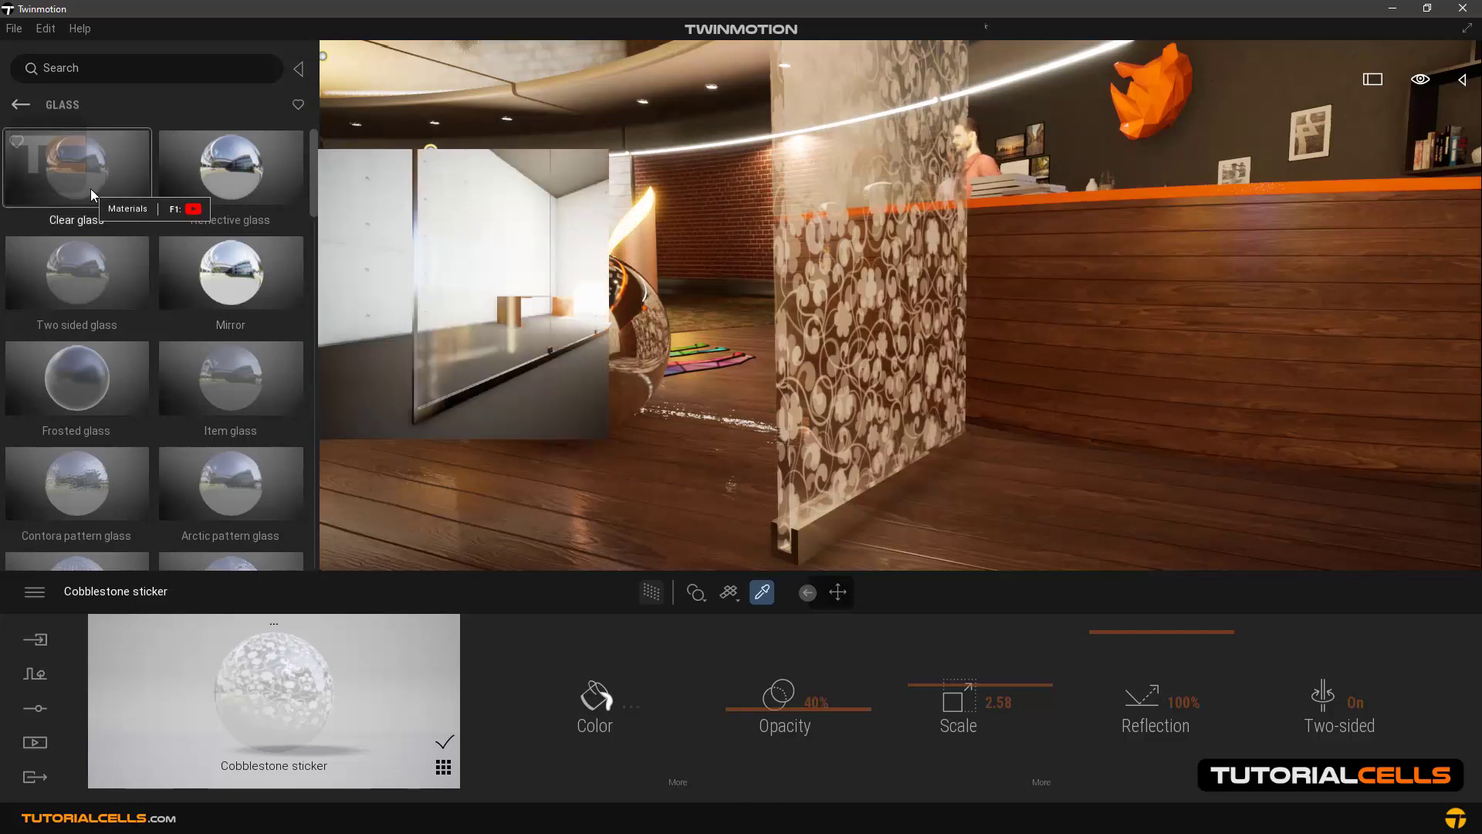
left_click_drag(819, 223, 842, 228)
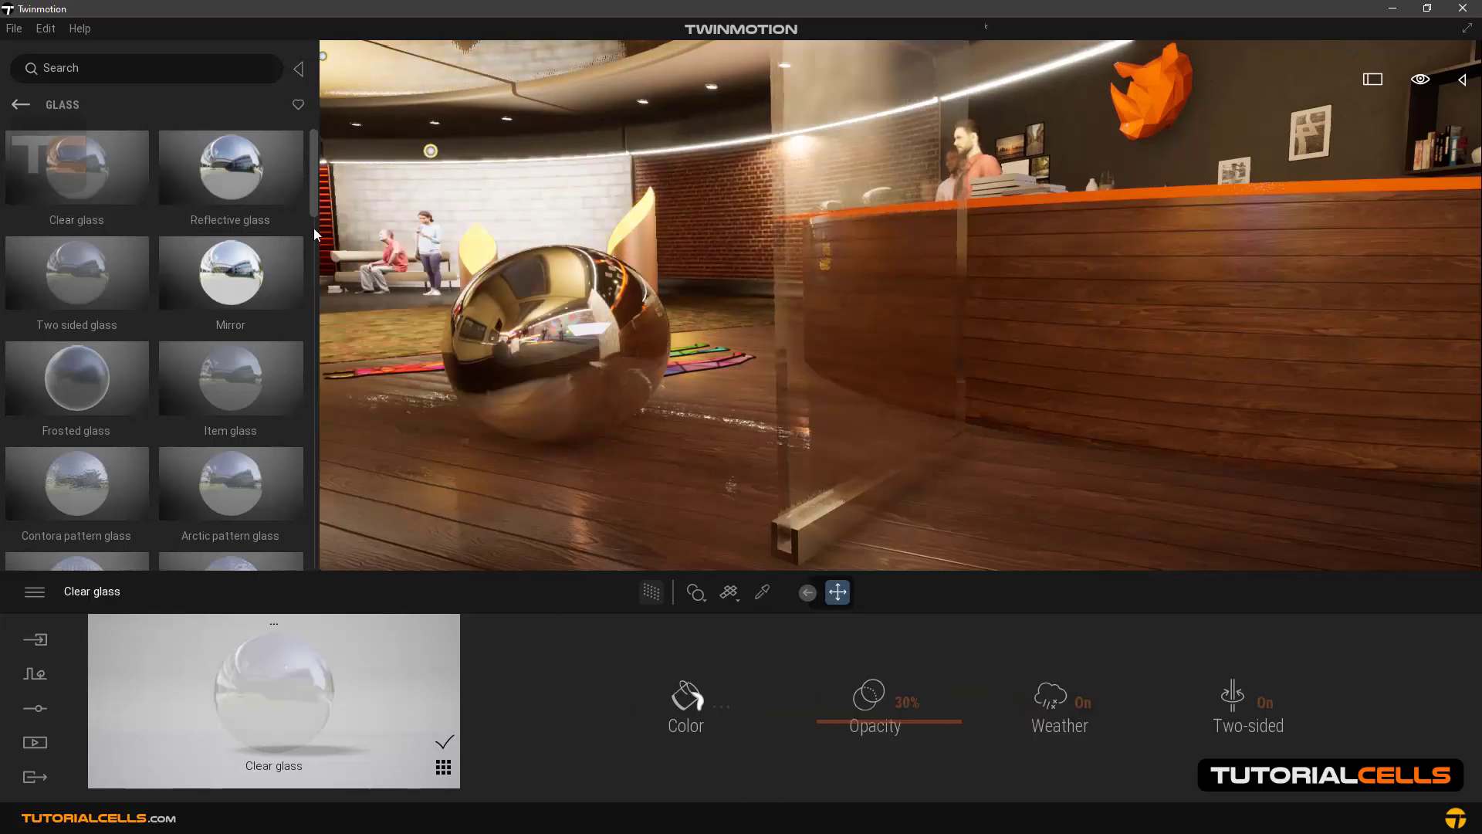
- Preview several glass materials and apply Reflective glass to the partition panel
mouse_move(96, 192)
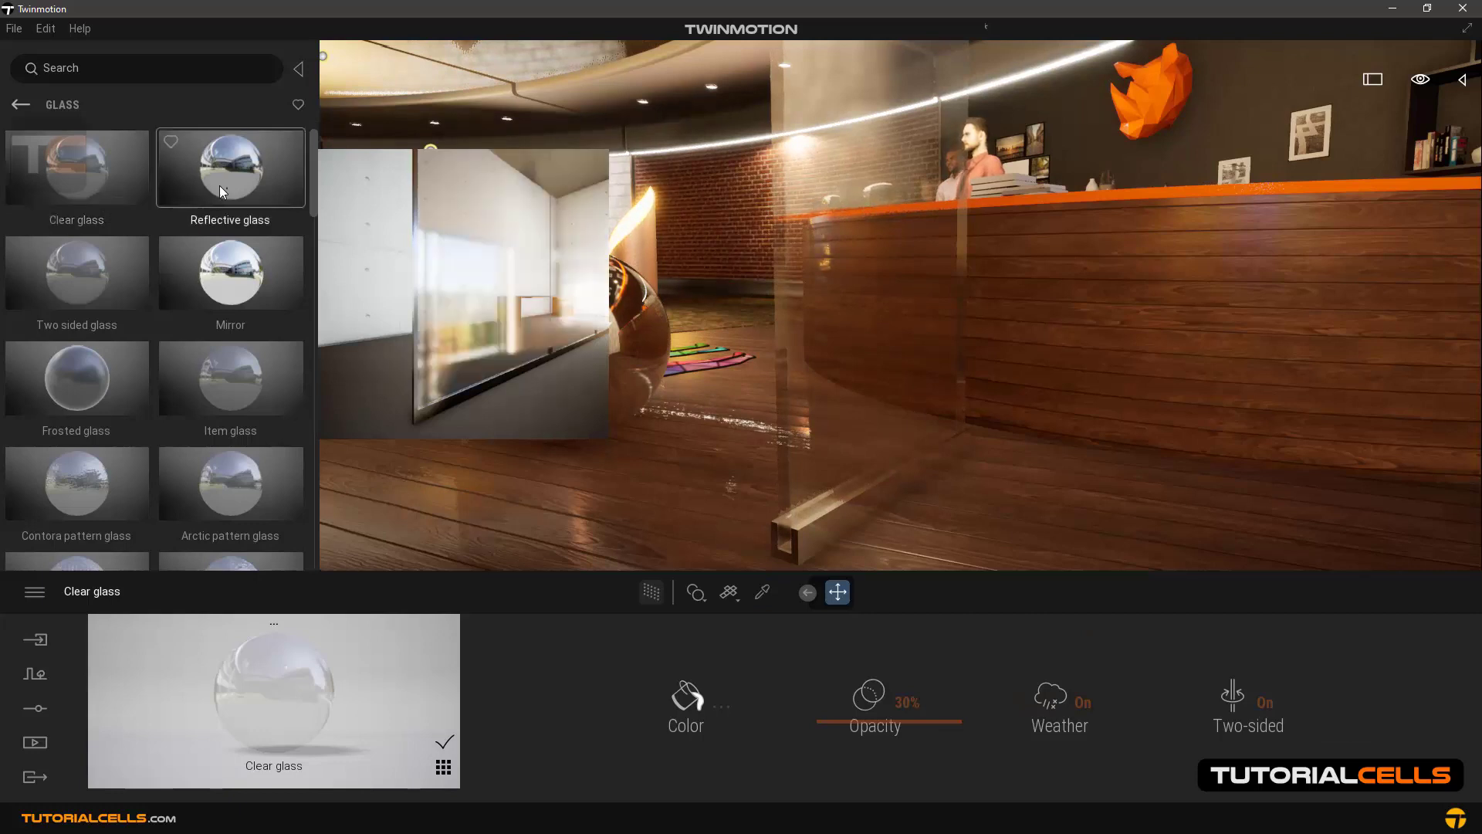
mouse_move(233, 271)
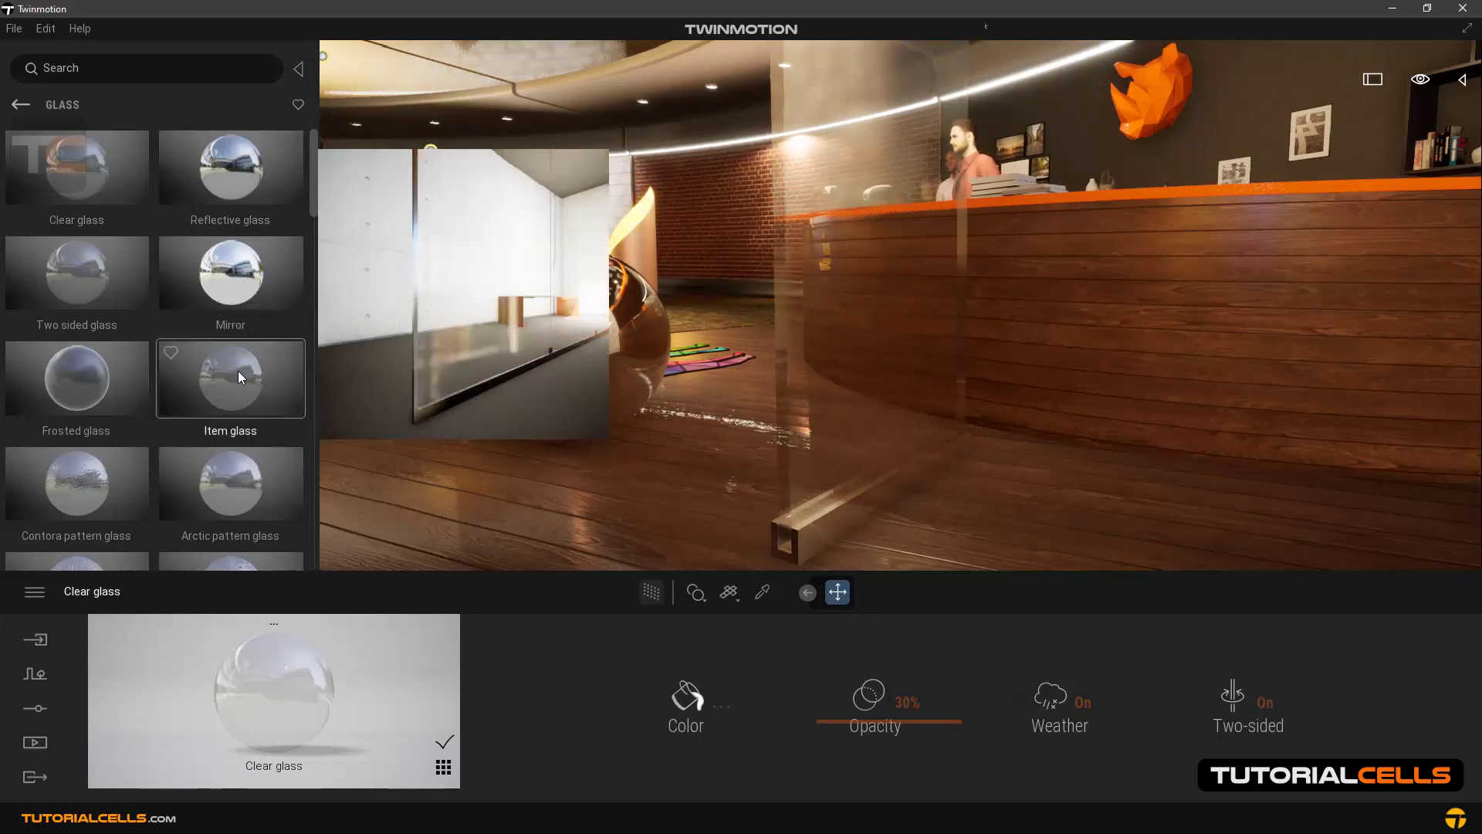
mouse_move(233, 477)
mouse_move(232, 371)
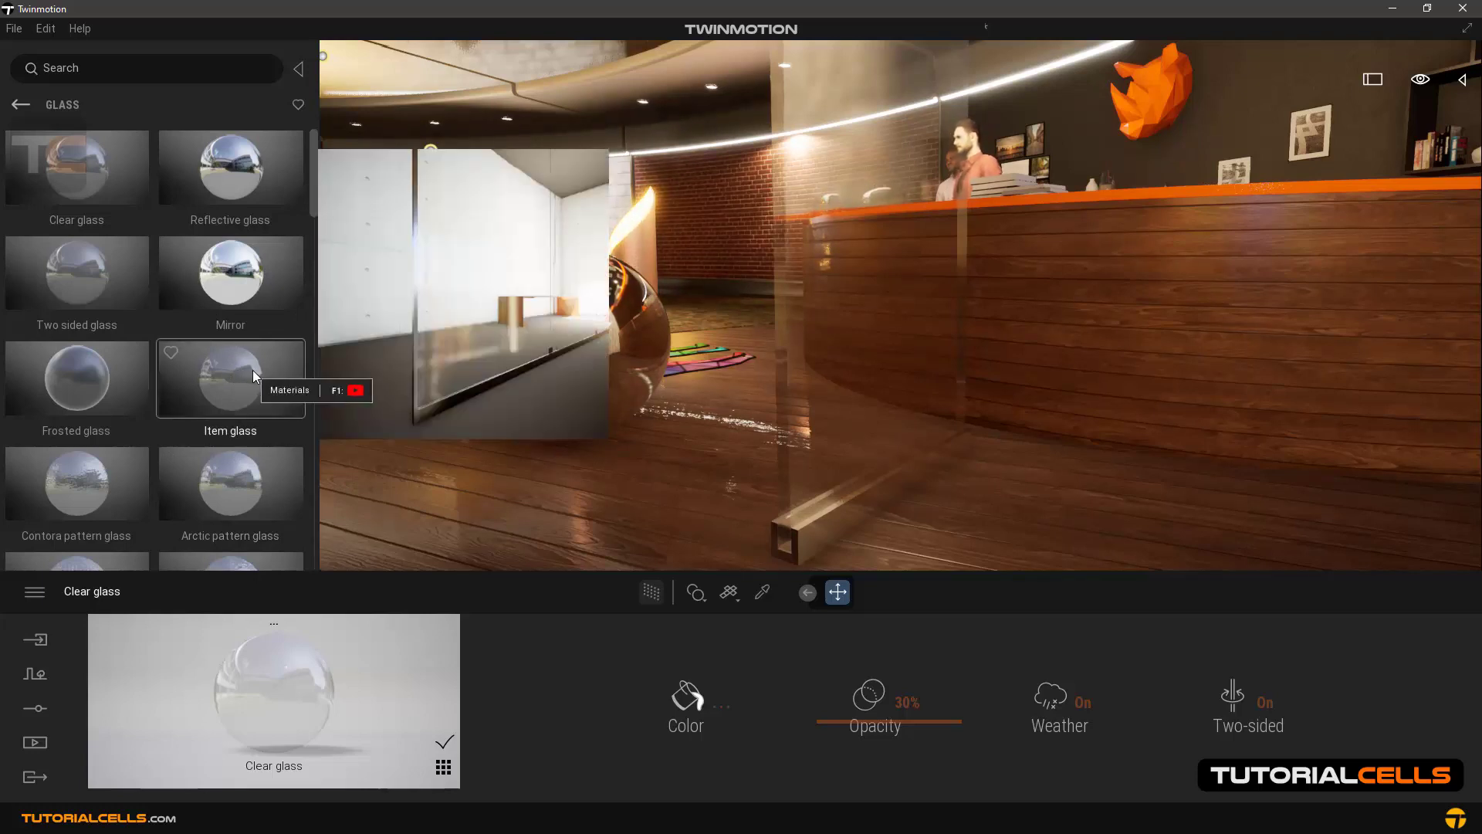
mouse_move(283, 183)
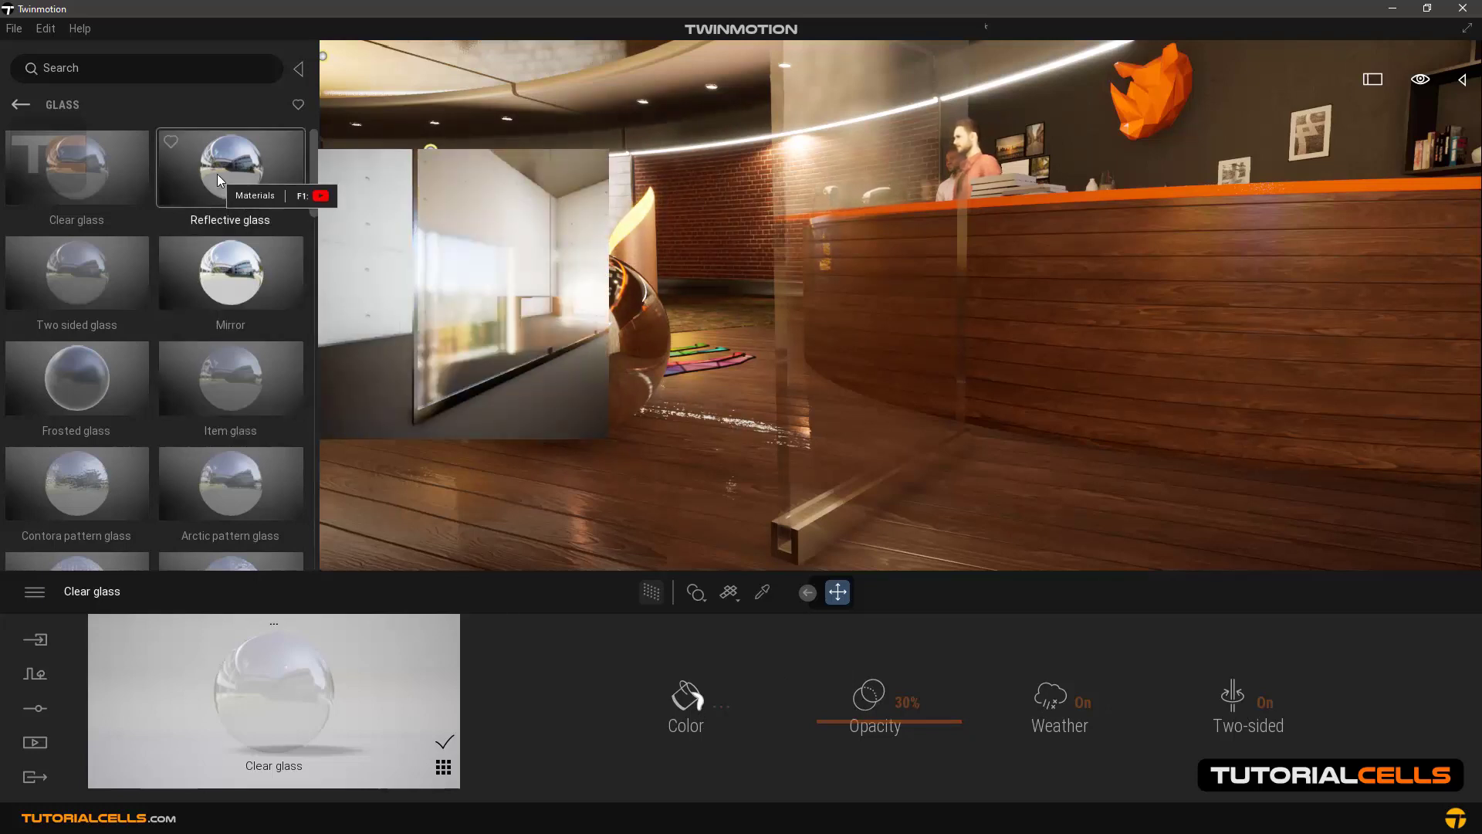
left_click_drag(217, 174, 834, 237)
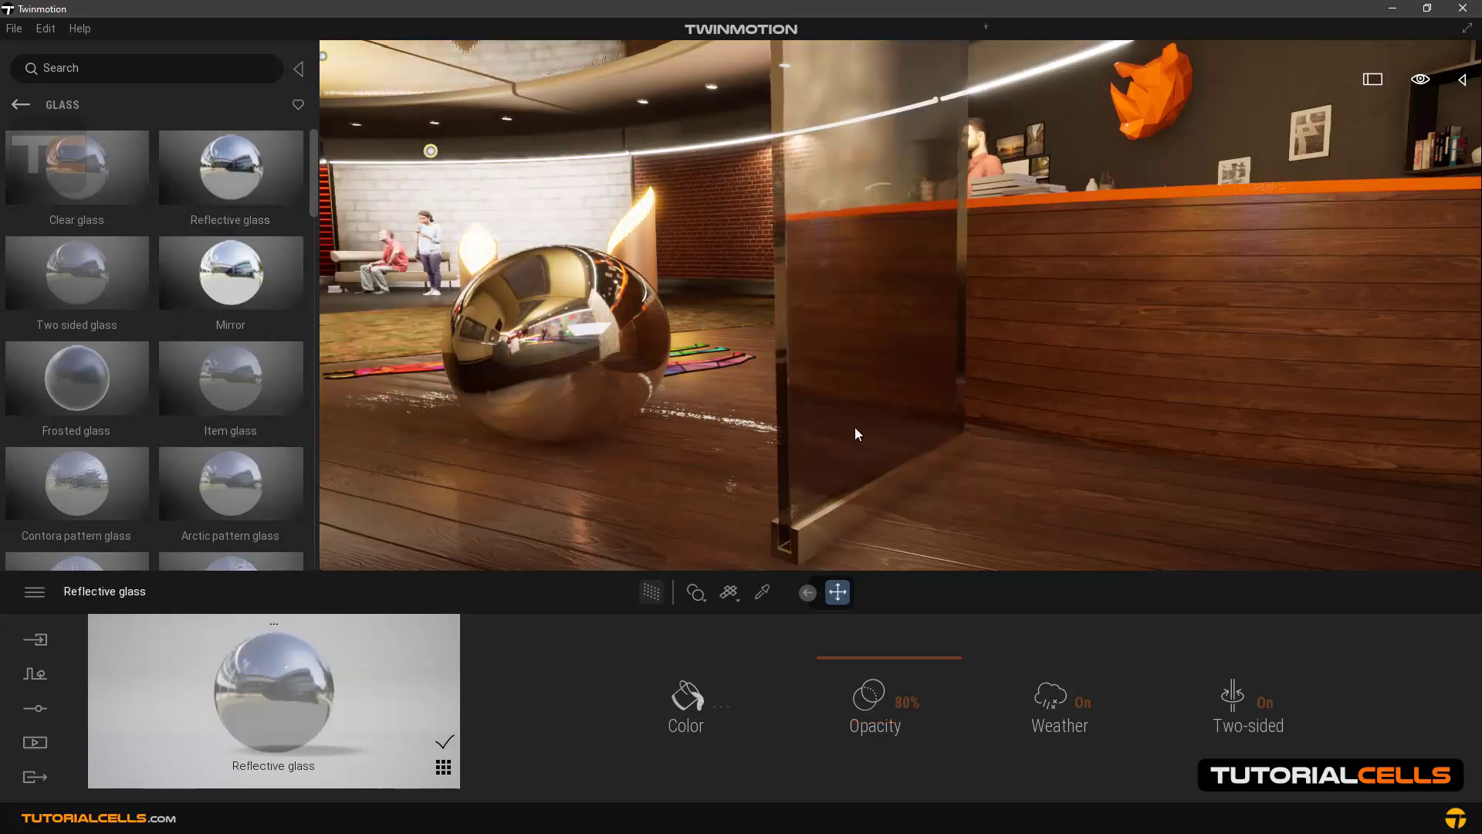
- Apply the Mirror material to the partition panel and open its additional settings
left_click_drag(237, 278, 856, 281)
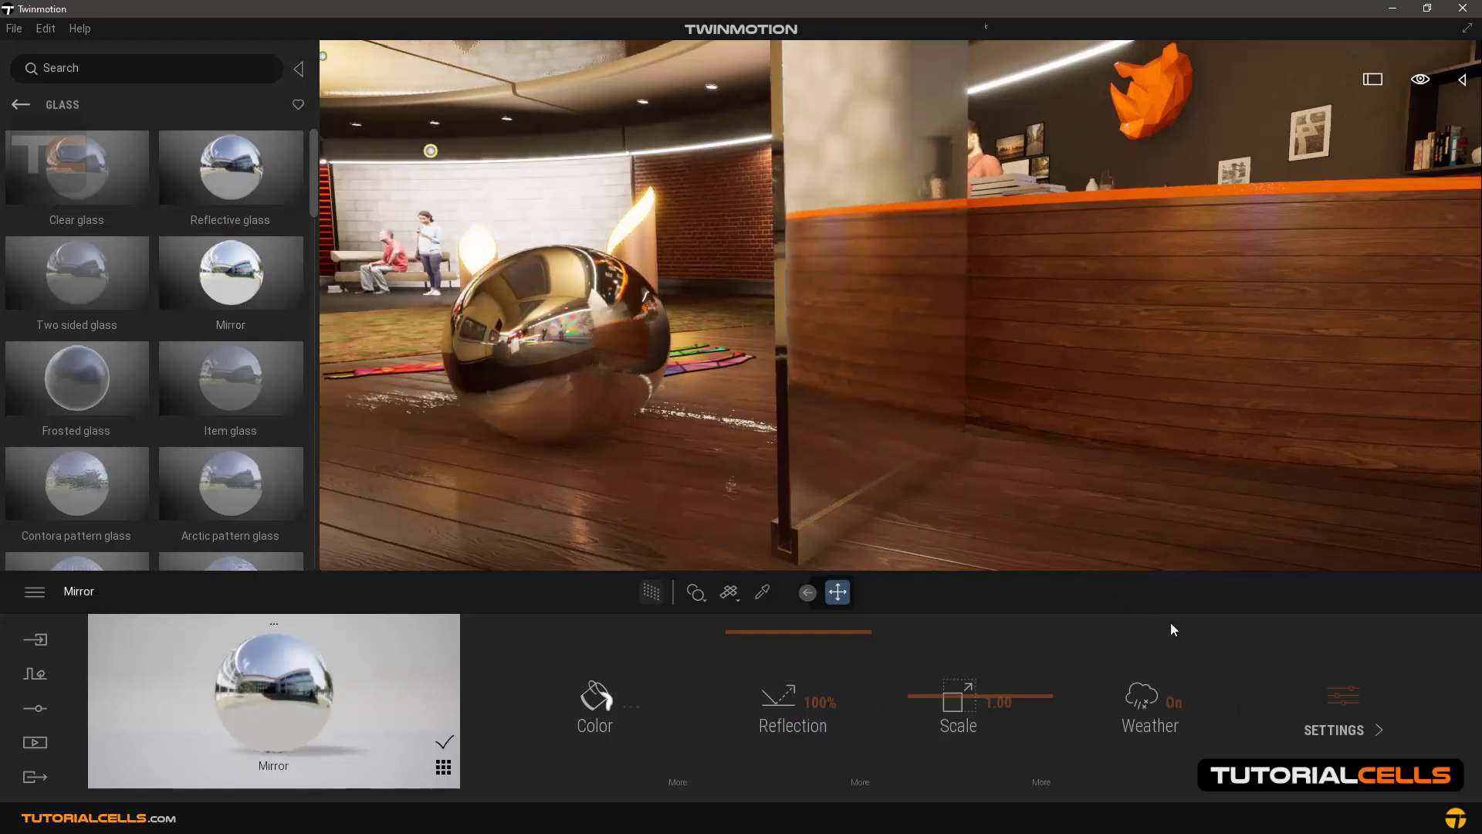
left_click(1361, 697)
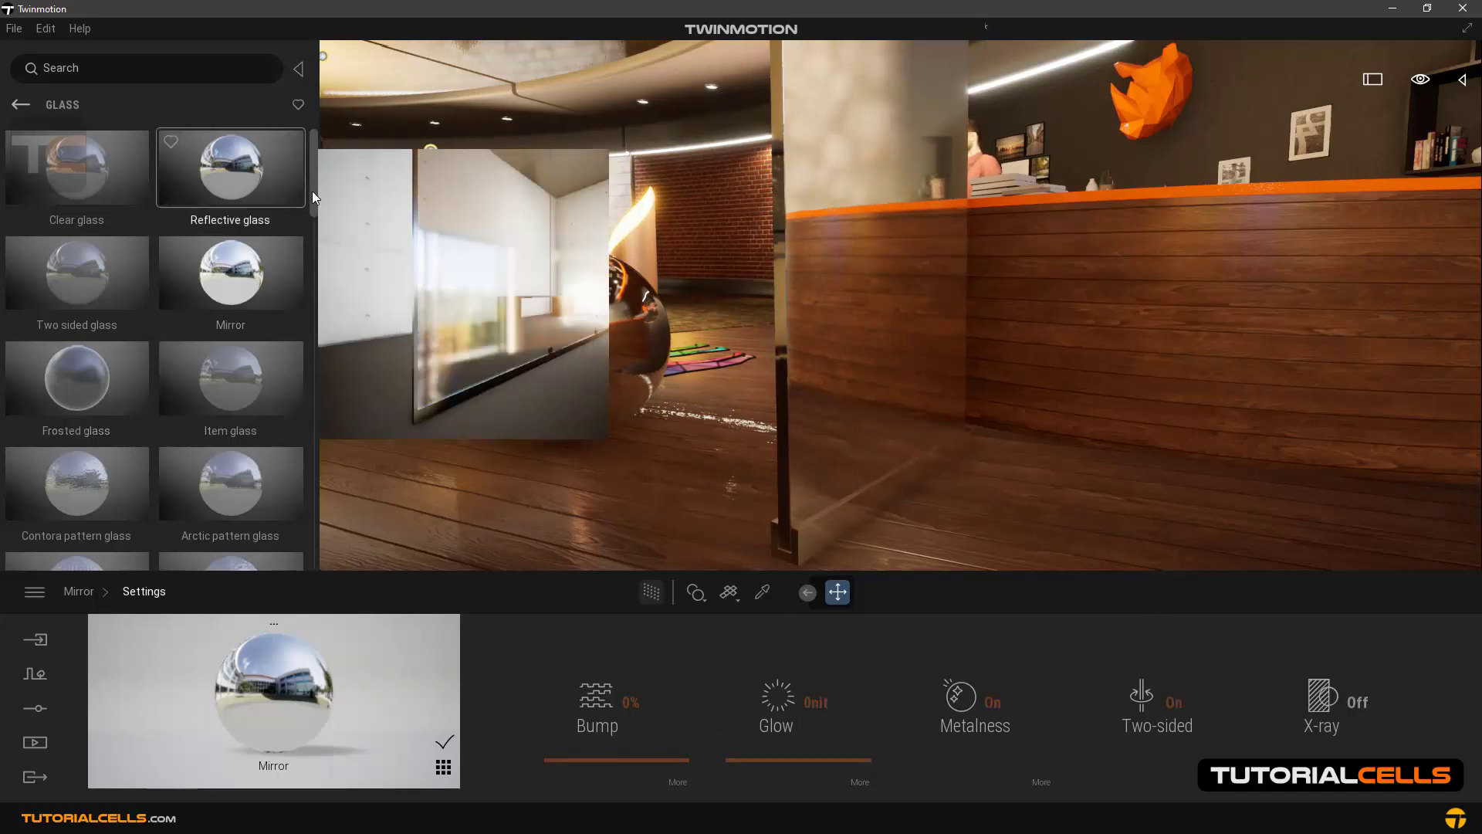
- Apply the Frosted glass material to the partition panel and set its roughness to 100%
scroll(313, 200, "down", 2)
scroll(314, 205, "down", 1)
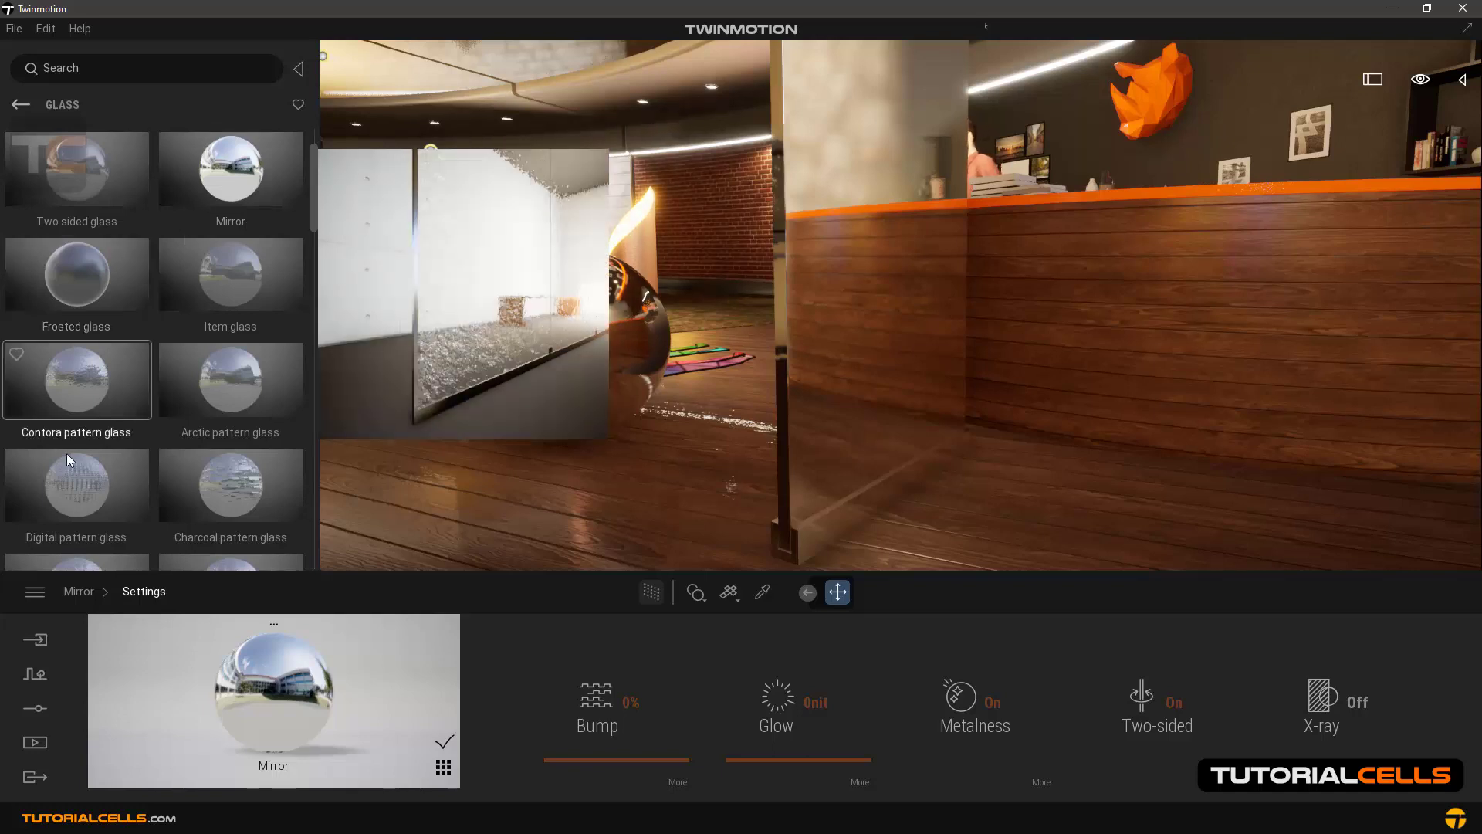
left_click_drag(66, 285, 835, 303)
scroll(786, 363, "up", 2)
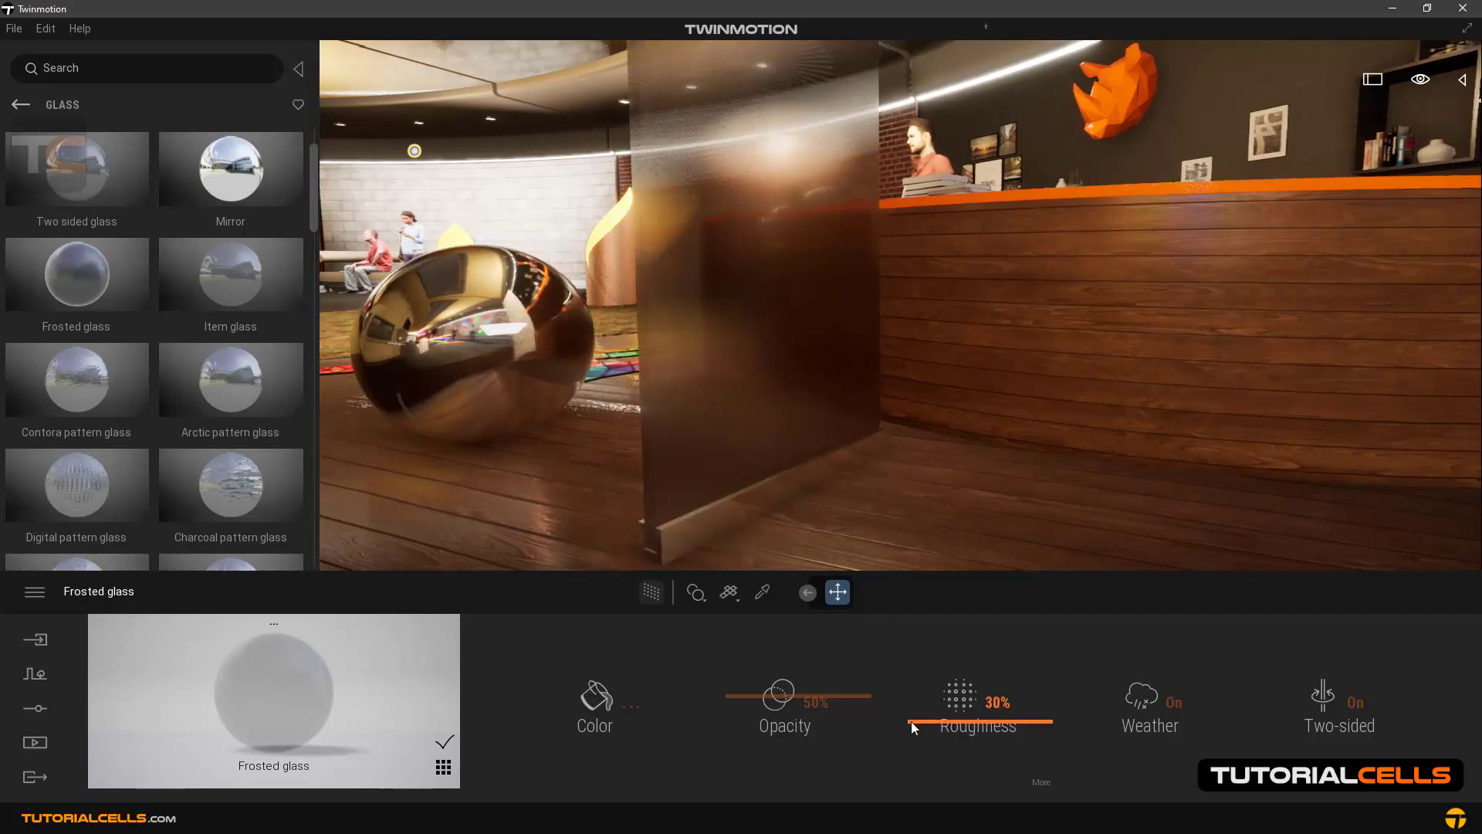
left_click_drag(911, 722, 948, 643)
left_click_drag(787, 434, 865, 512)
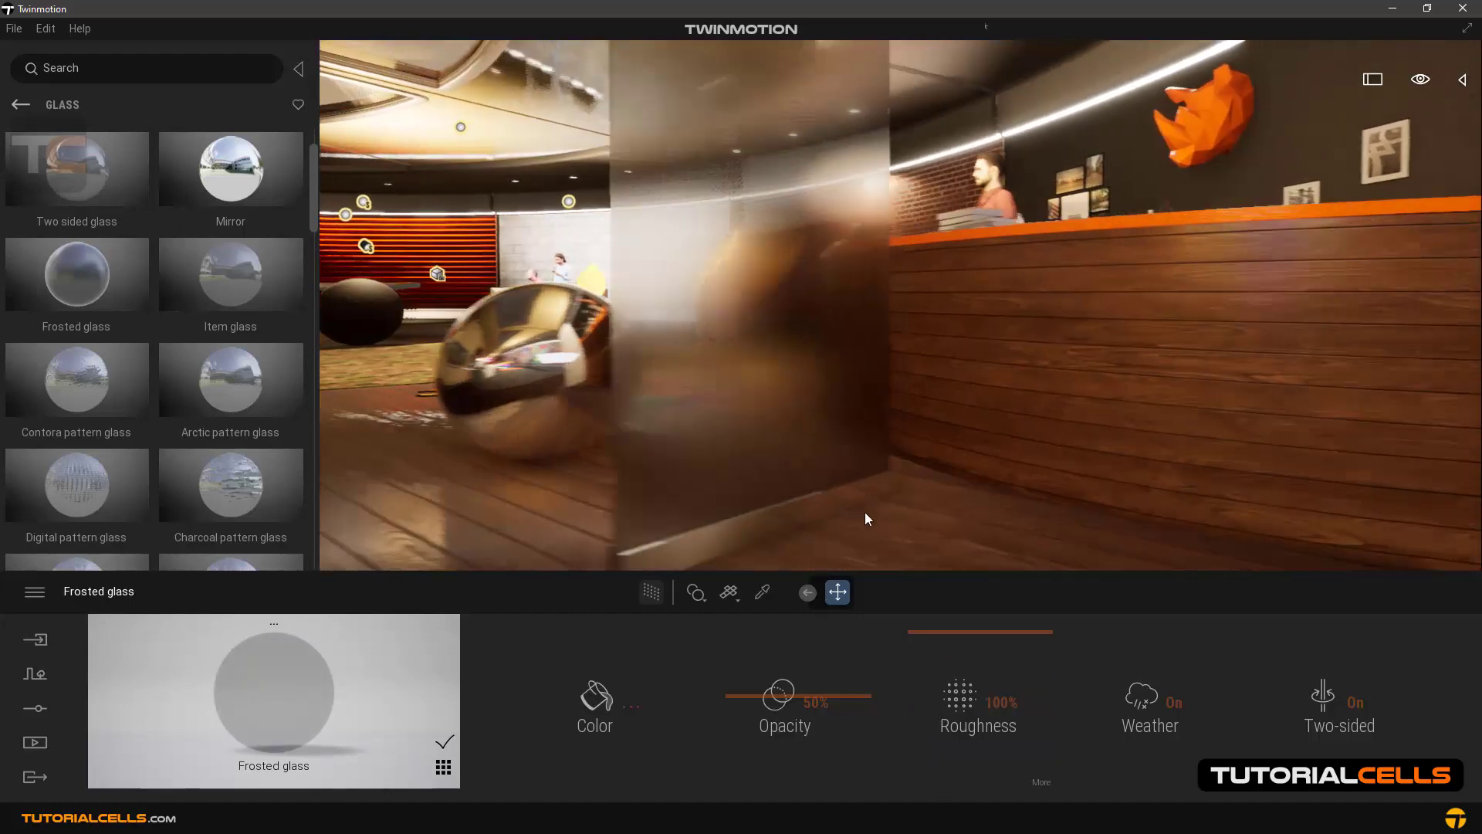
mouse_move(963, 633)
left_mouse_down()
mouse_move(955, 769)
mouse_move(958, 618)
left_mouse_up()
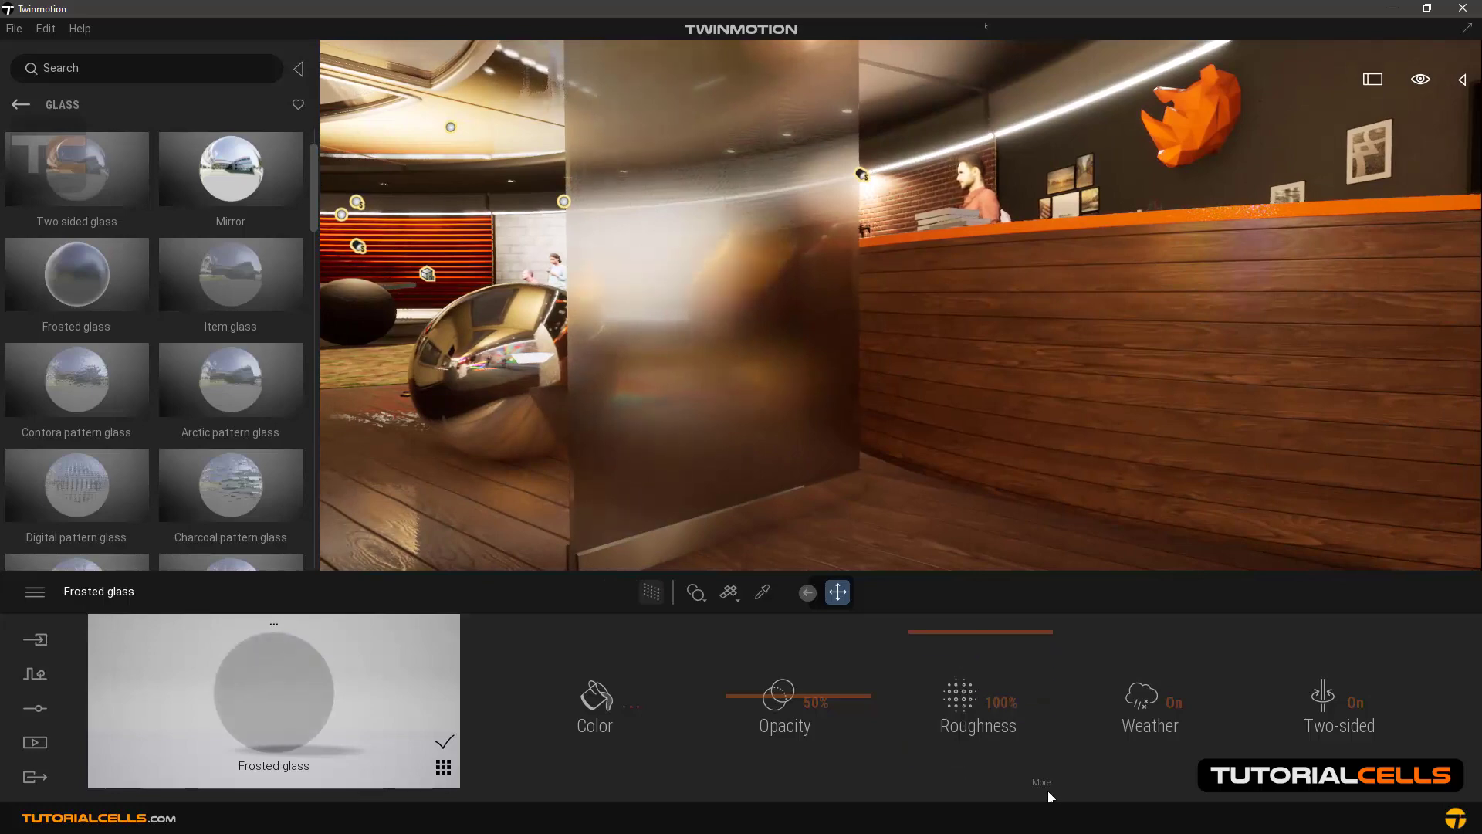
- Switch the frosted glass's Surface roughness off and back on, and return to the material's main properties
left_click(1040, 782)
left_click(994, 702)
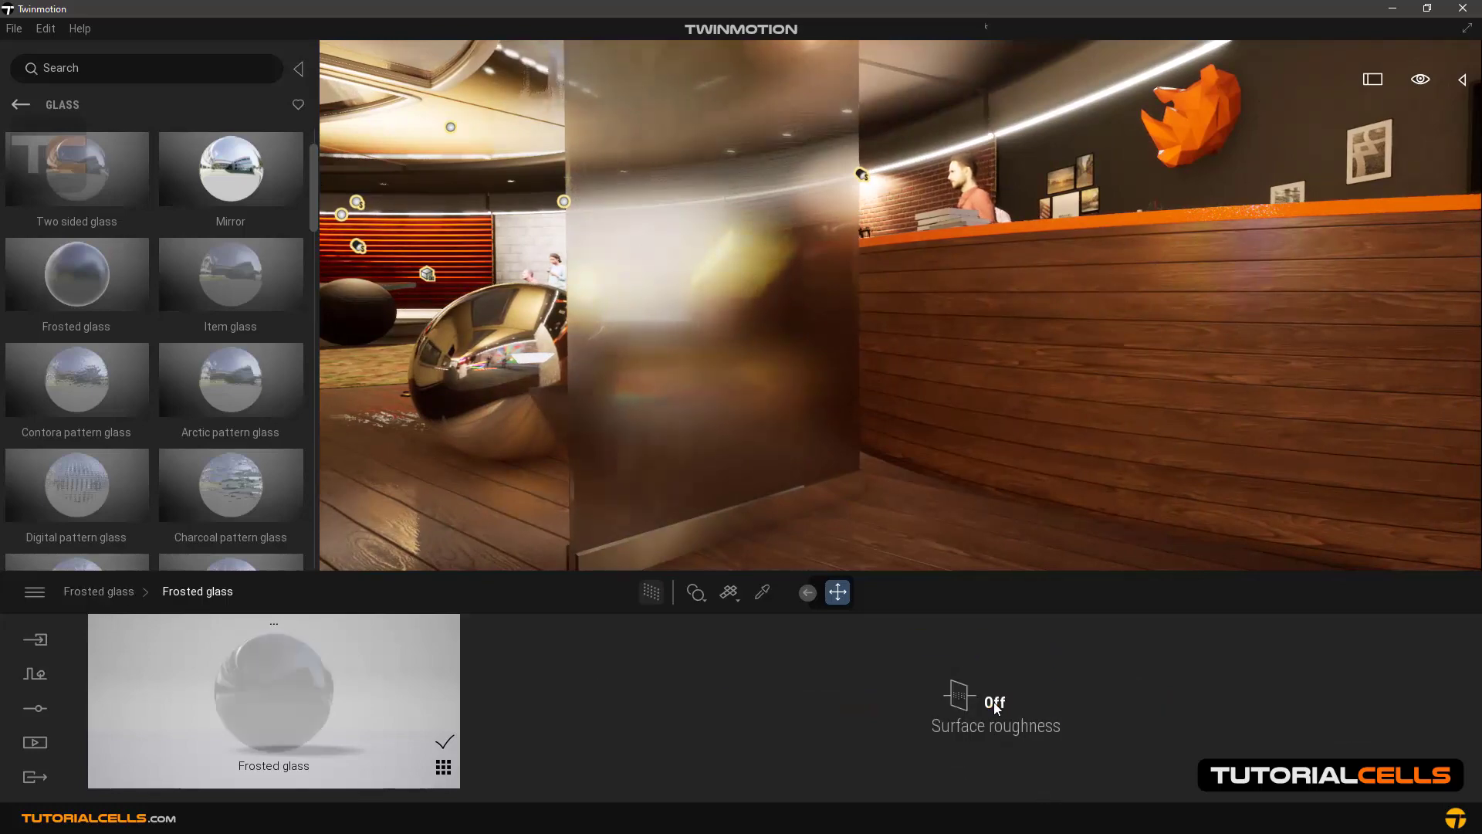
left_click(994, 703)
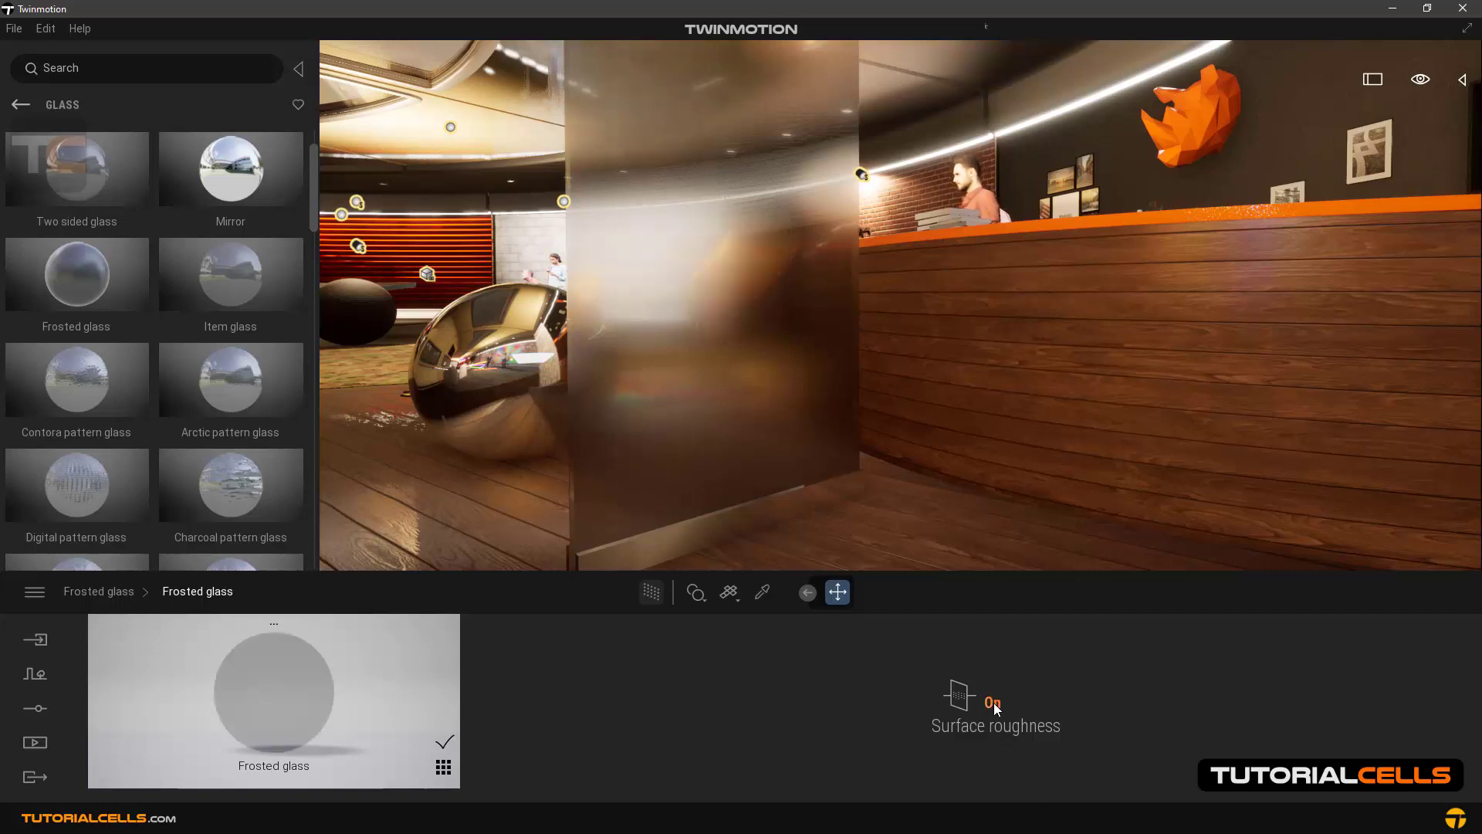
key("Left")
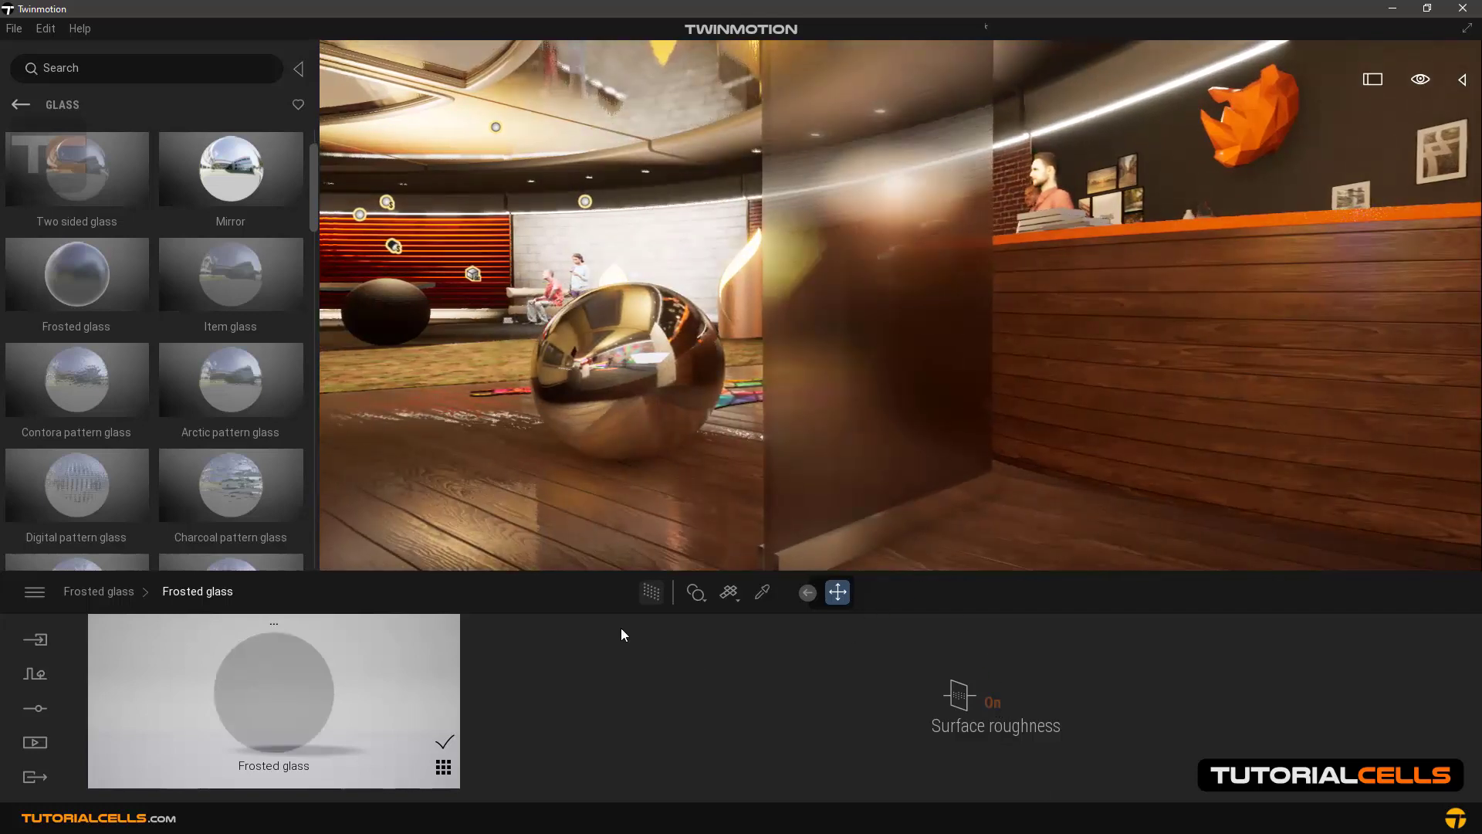
left_click(87, 589)
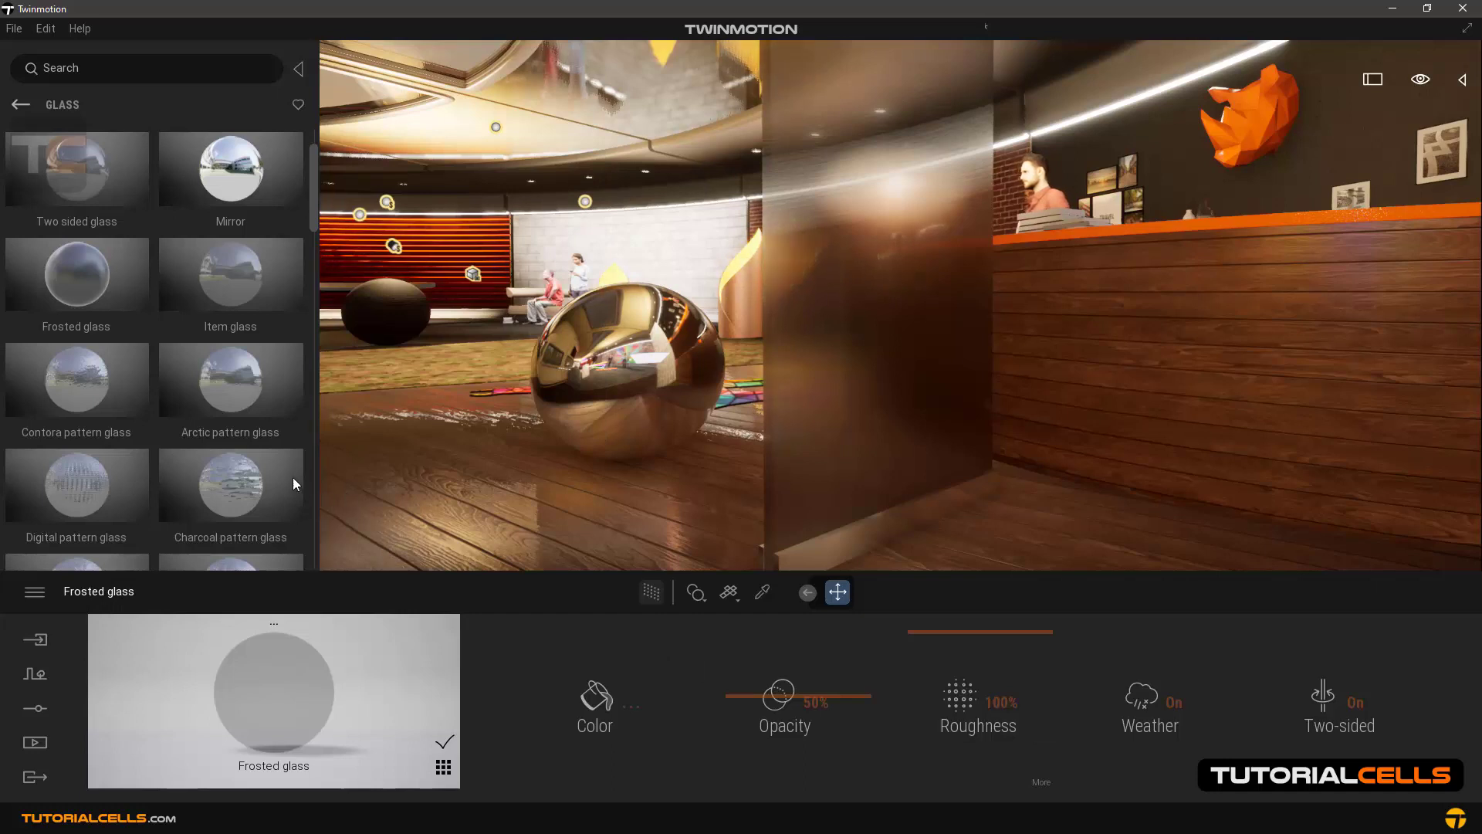
- Apply the Charcoal pattern glass material to the partition panel and set its bump to 91%
mouse_move(234, 433)
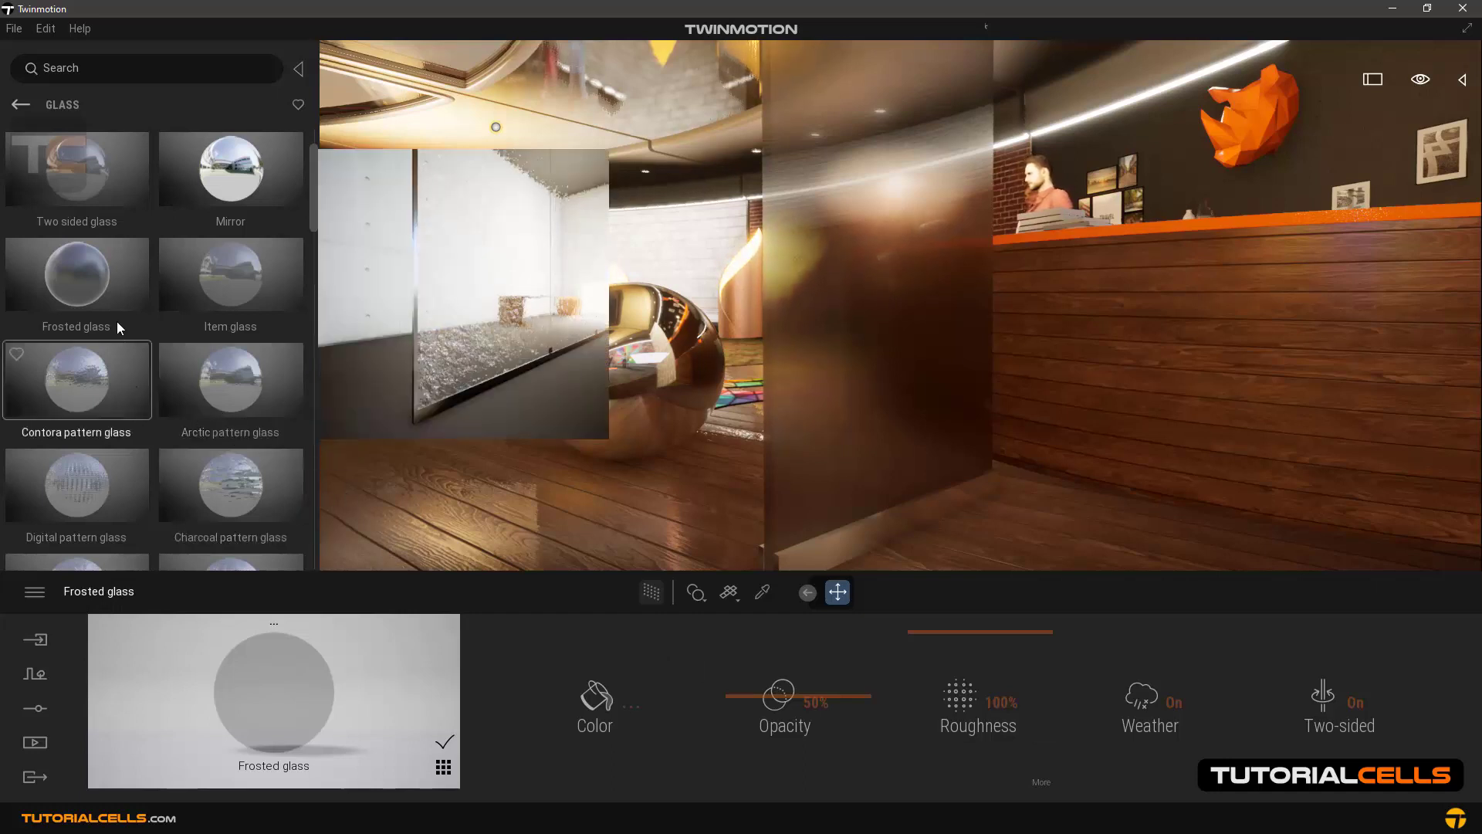
left_click_drag(314, 213, 312, 239)
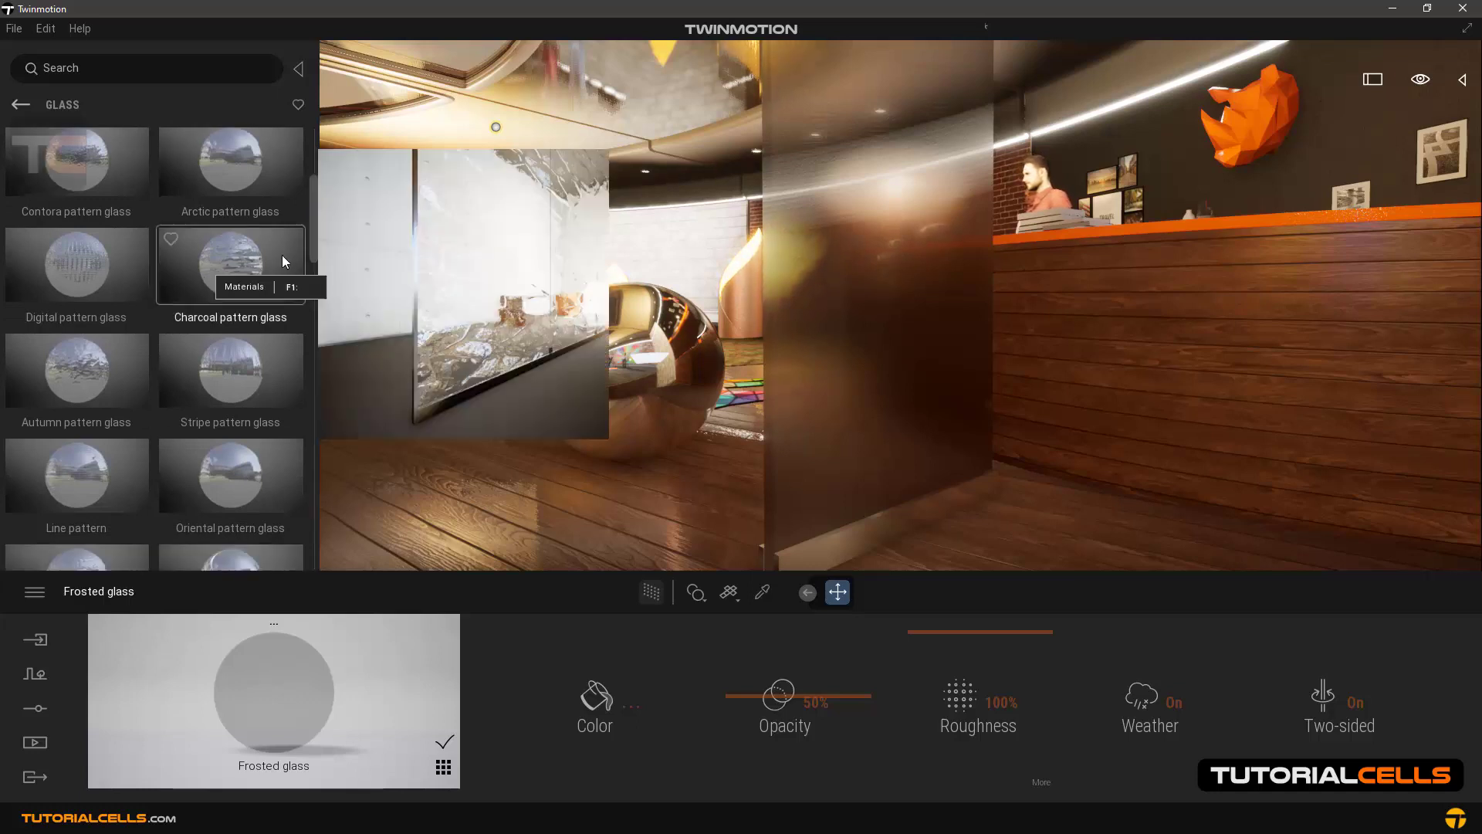
left_click_drag(842, 296, 842, 295)
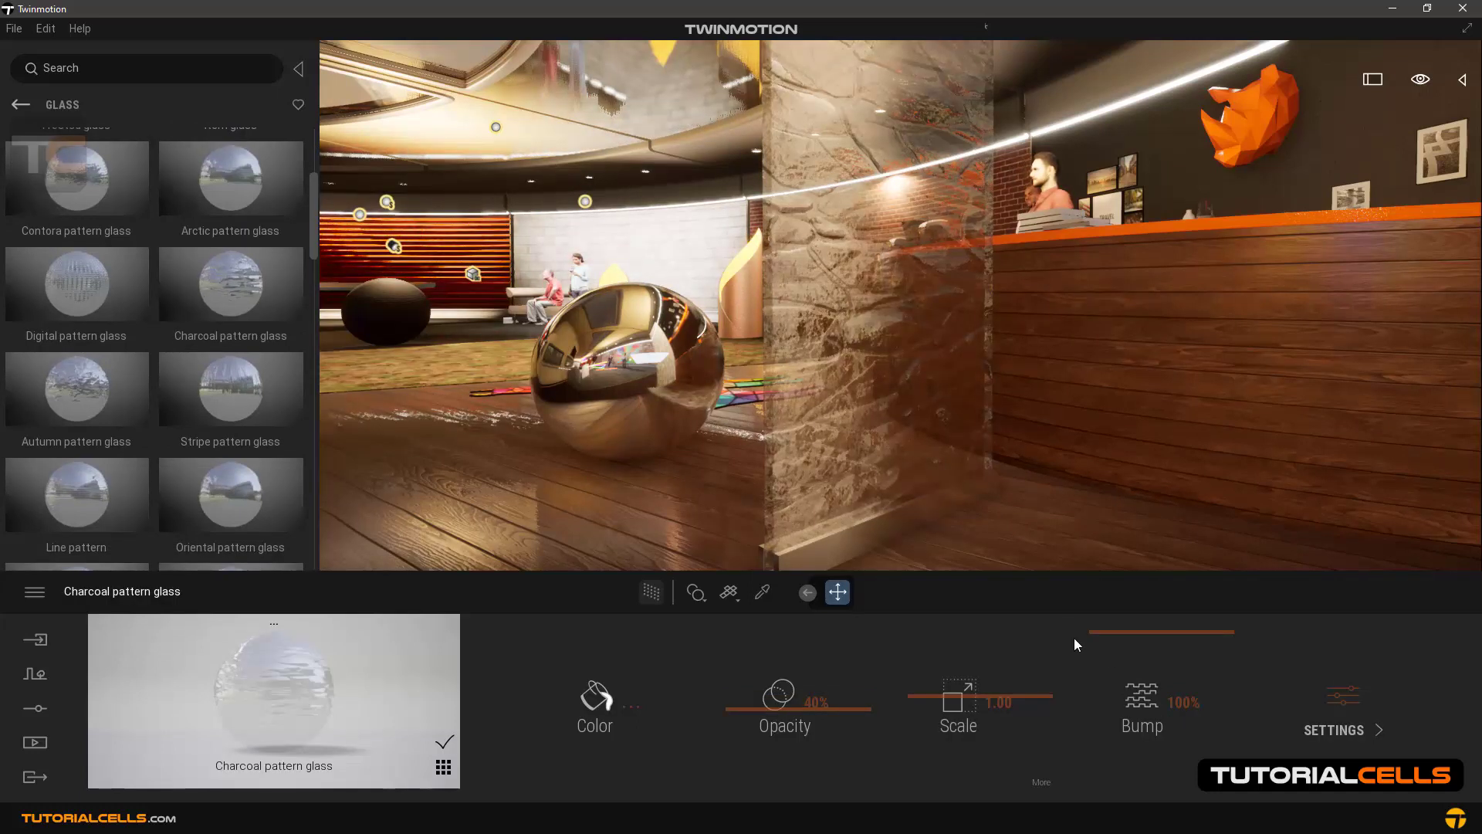
left_click_drag(1145, 632, 1152, 771)
left_click_drag(1151, 693, 1159, 678)
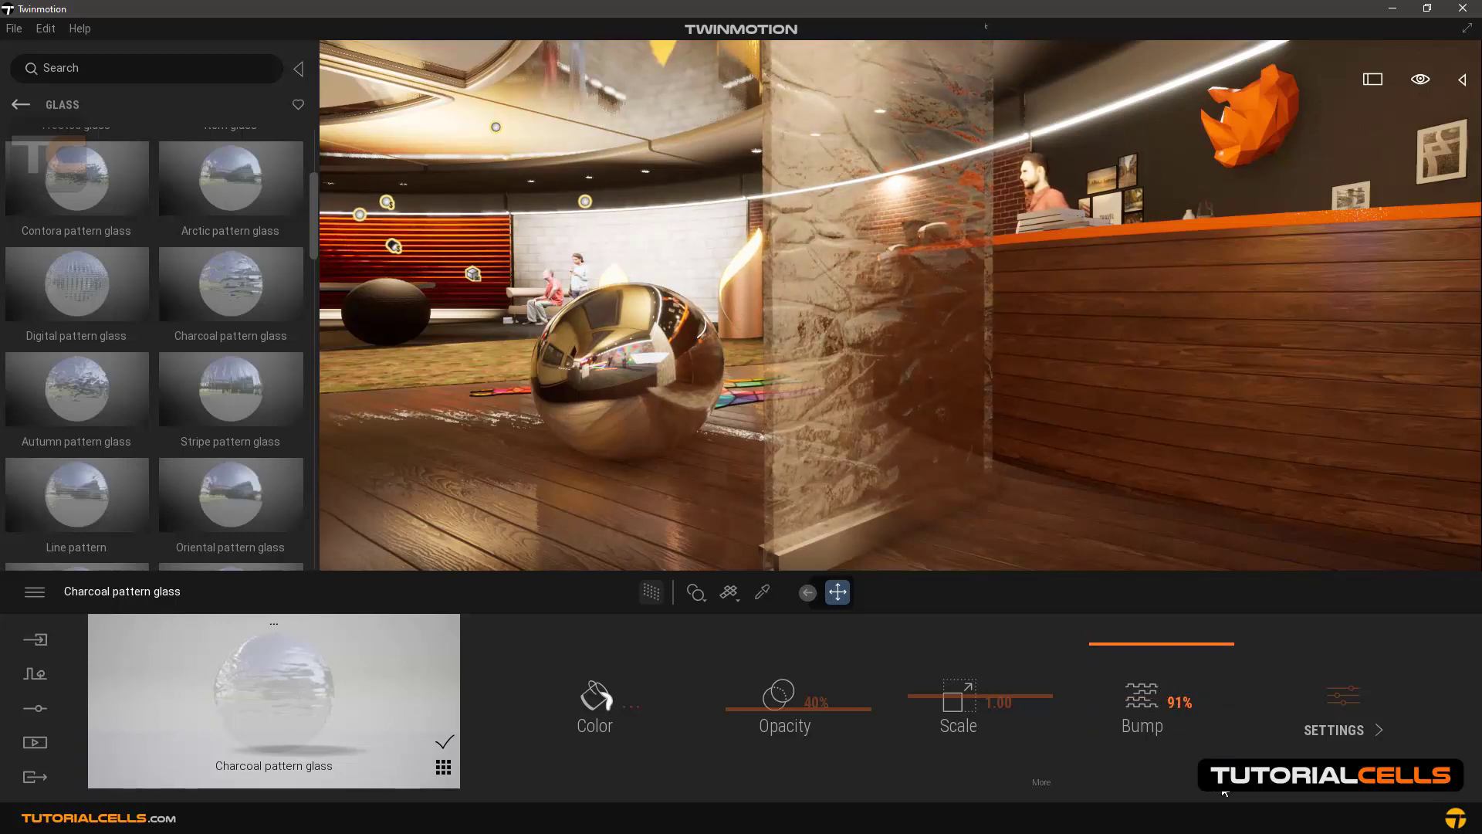
- Load the image "normal map 1" as the bump texture of the Charcoal pattern glass
left_click(1115, 738)
right_click(1024, 706)
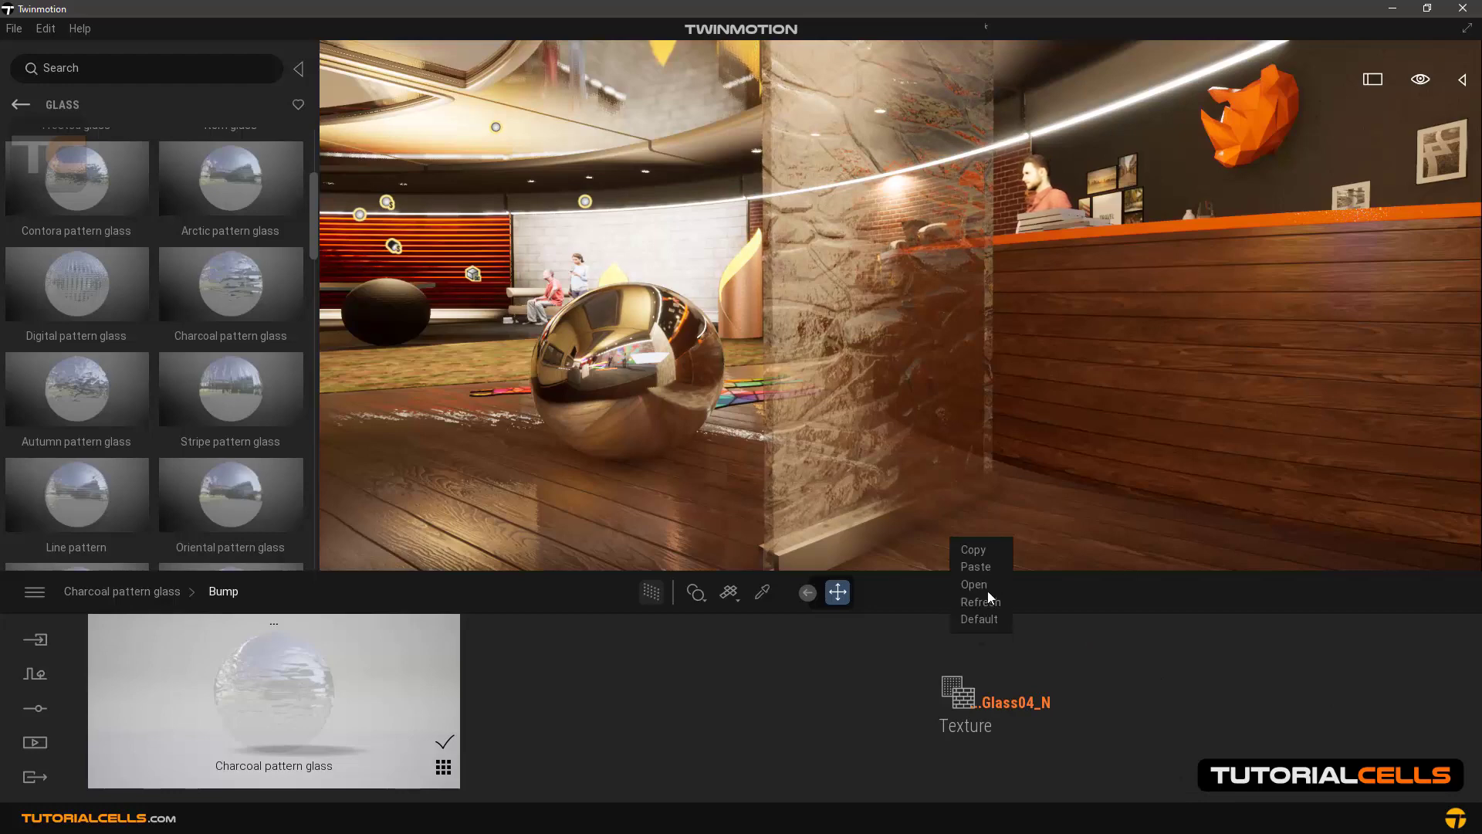
left_click(973, 584)
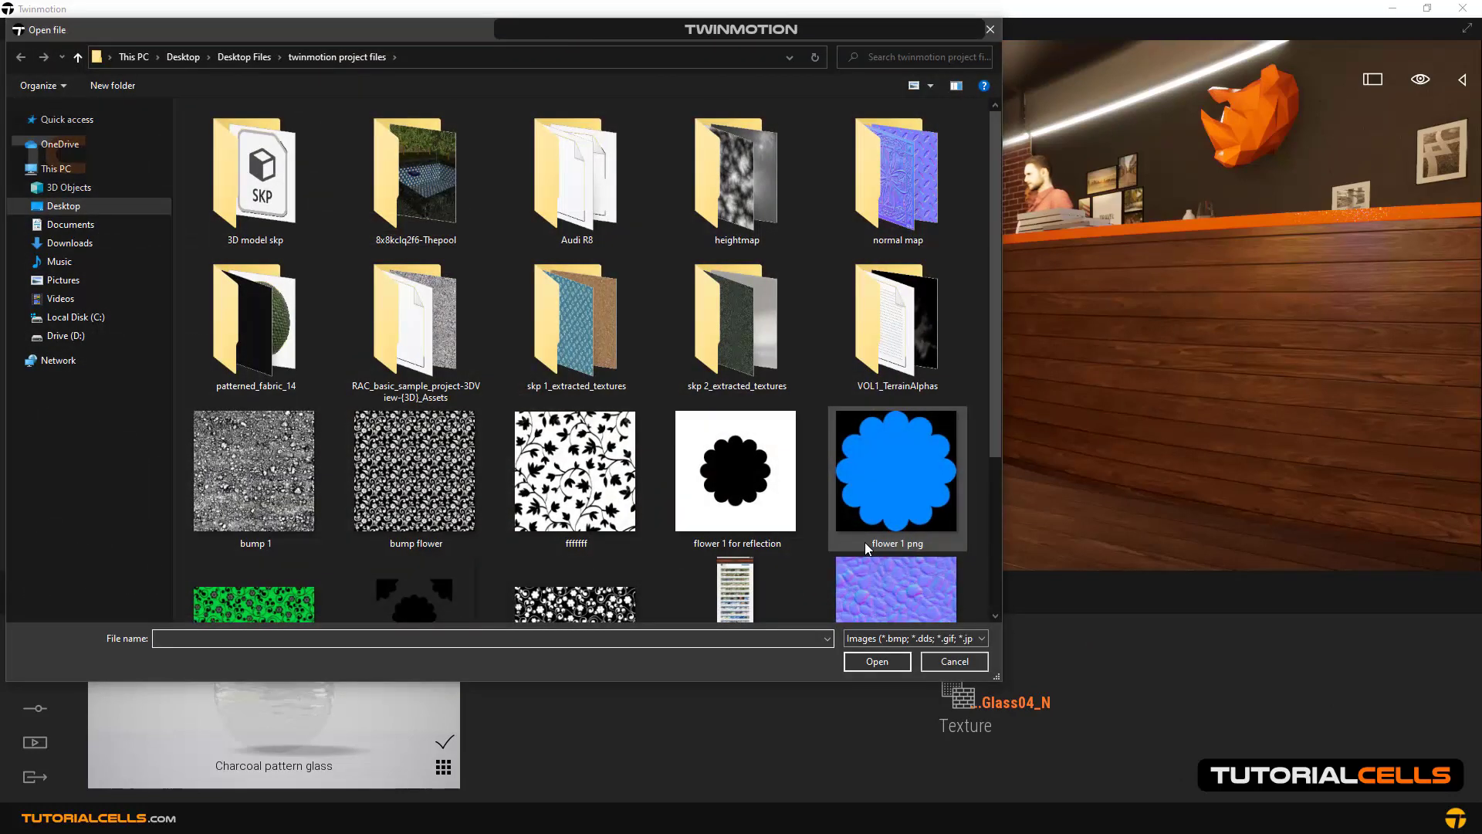
scroll(770, 473, "down", 3)
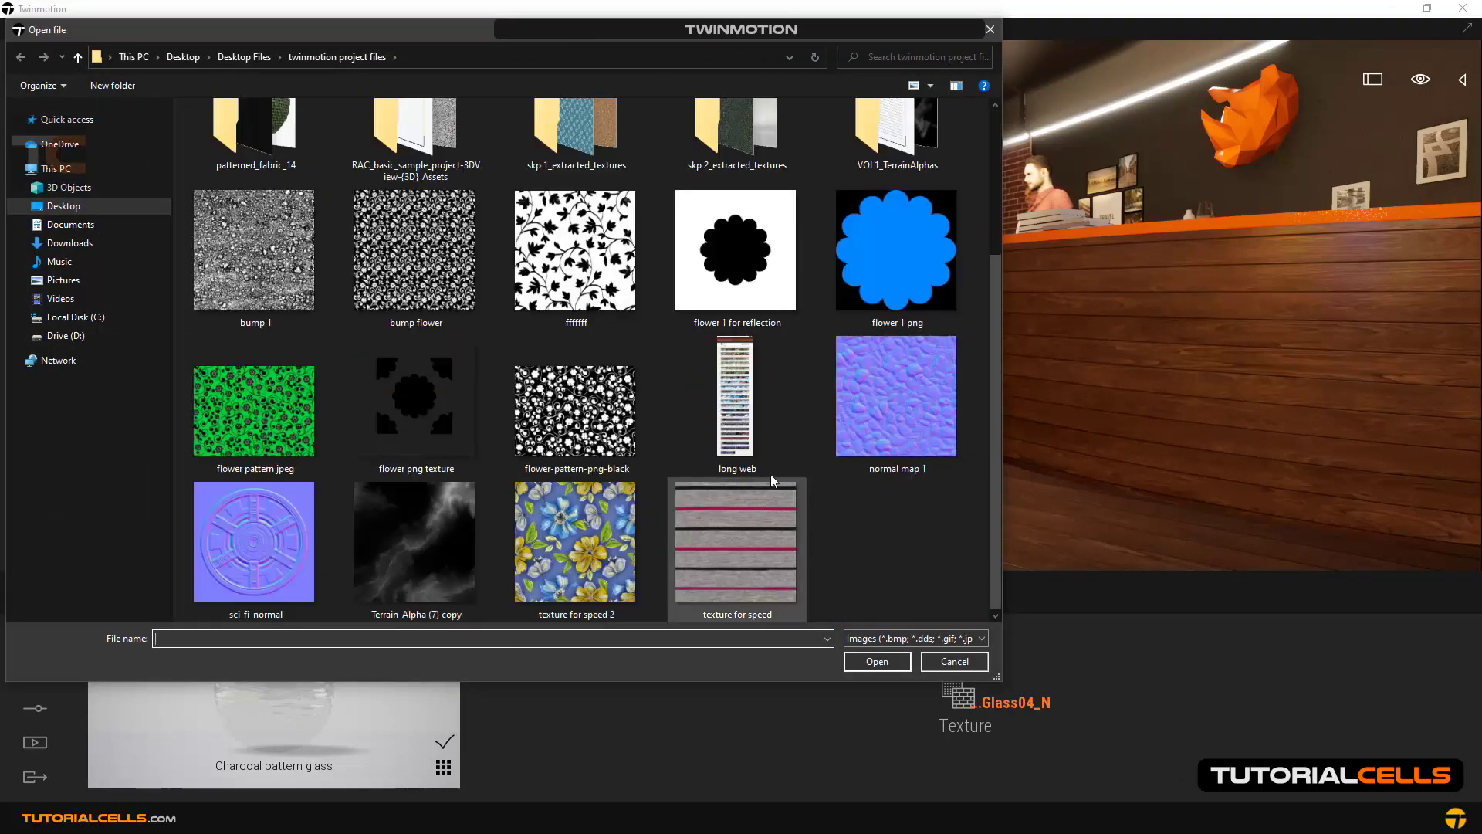
left_click(890, 402)
left_click(876, 662)
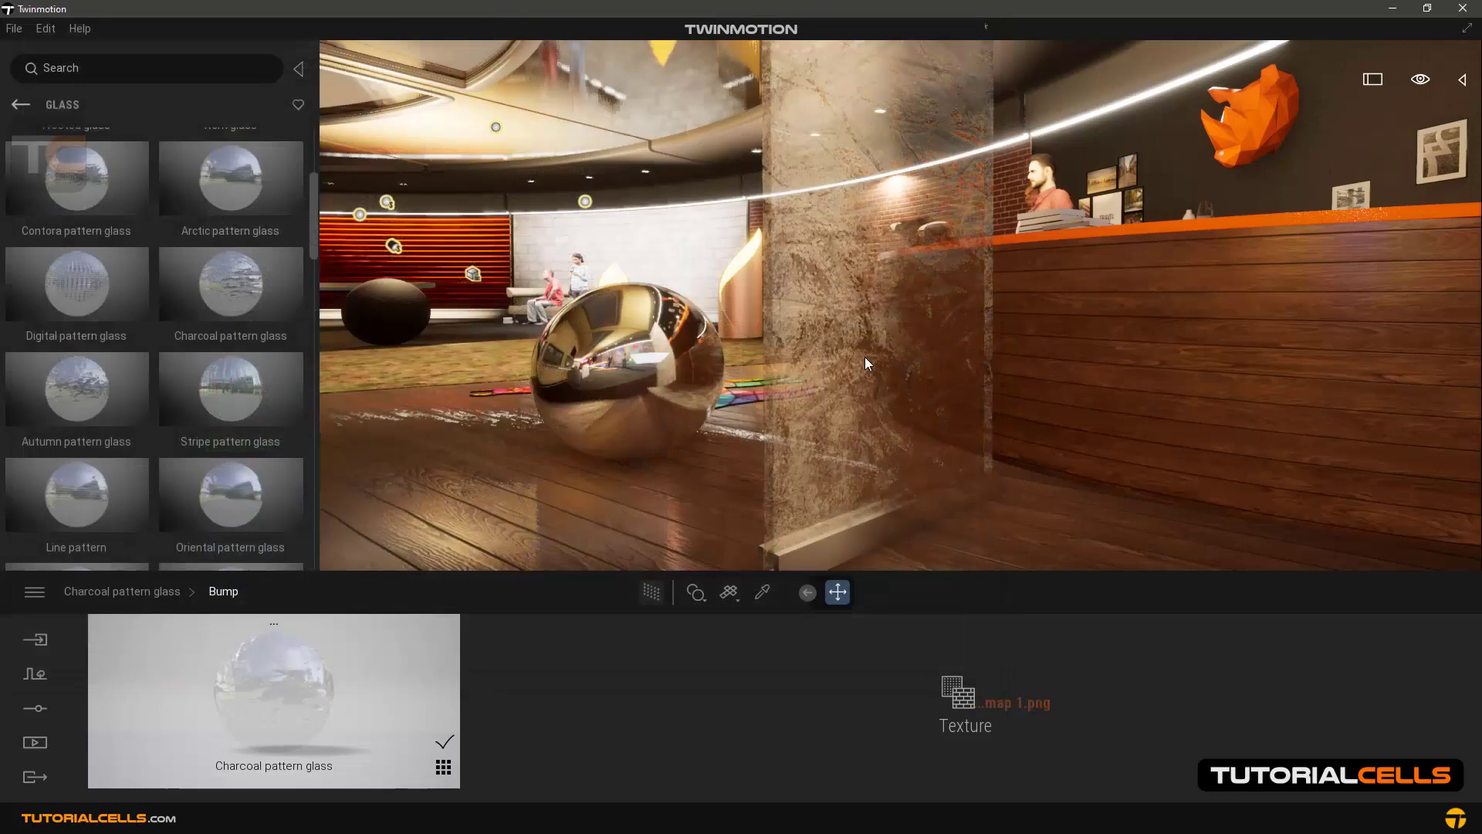
- Replace the Charcoal pattern glass's bump texture with the image "sci_fi_normal"
left_click(985, 696)
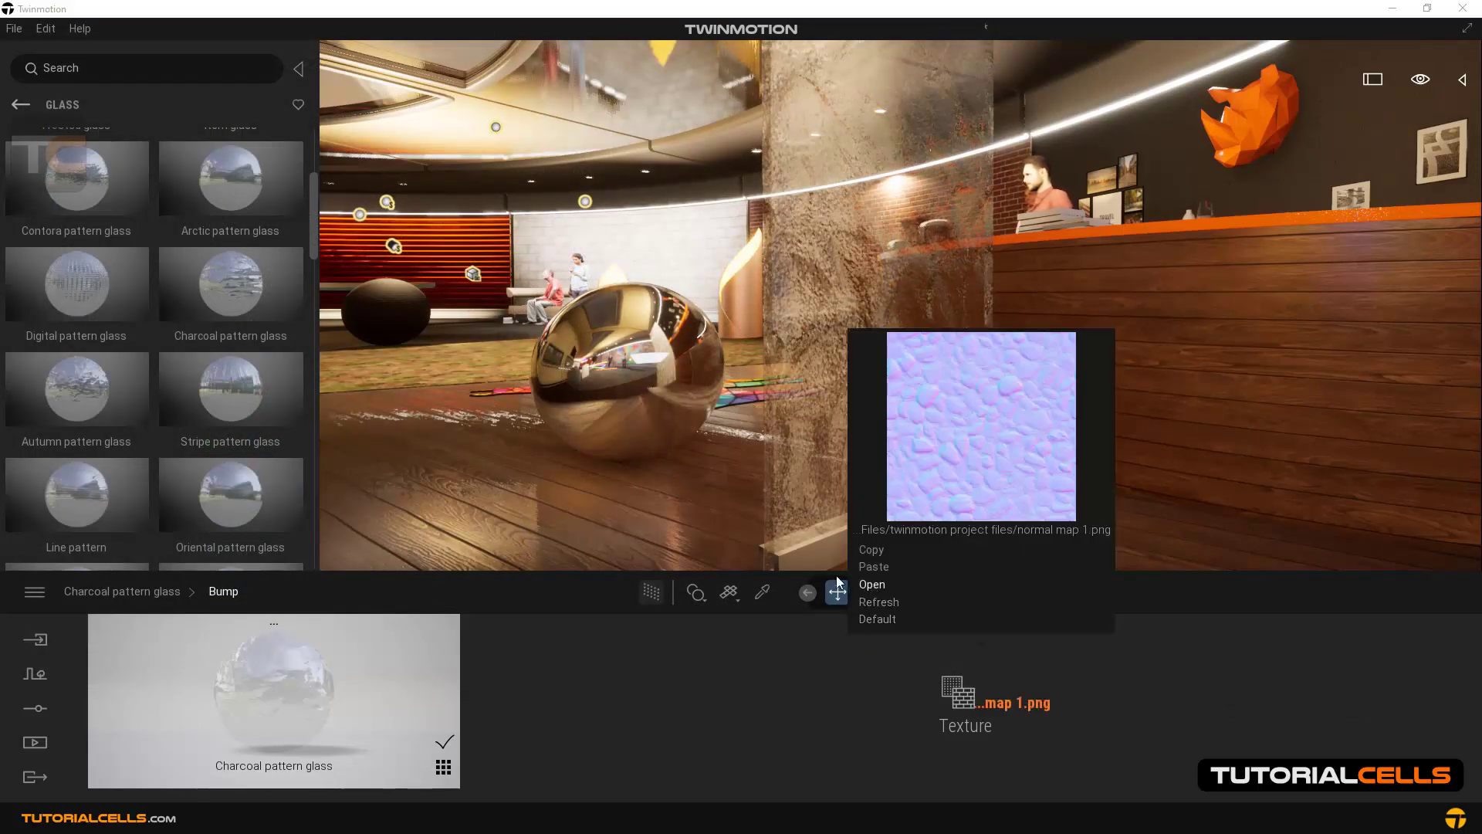
left_click(872, 585)
scroll(541, 513, "down", 2)
left_click(305, 515)
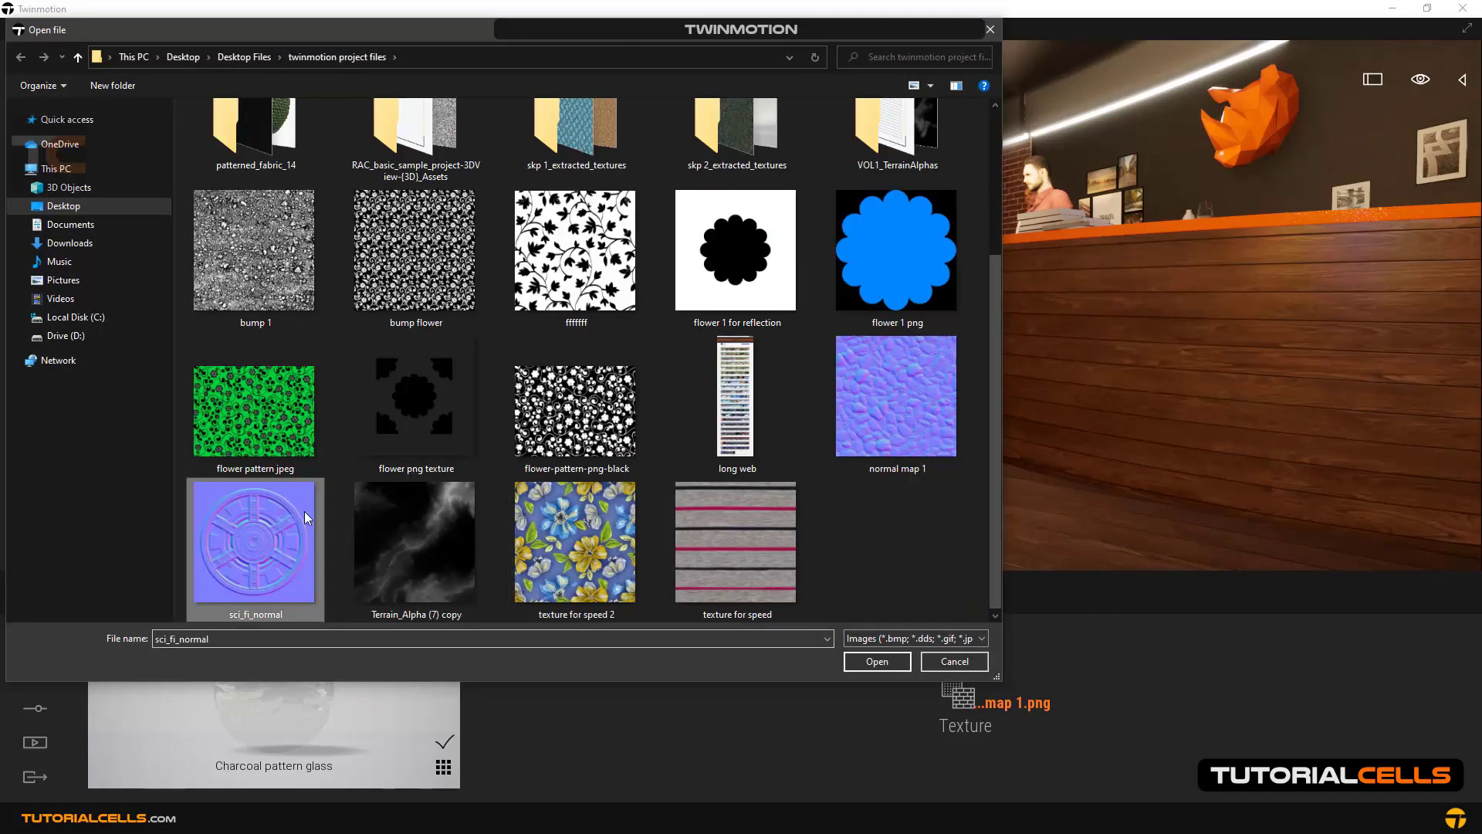
left_click(876, 659)
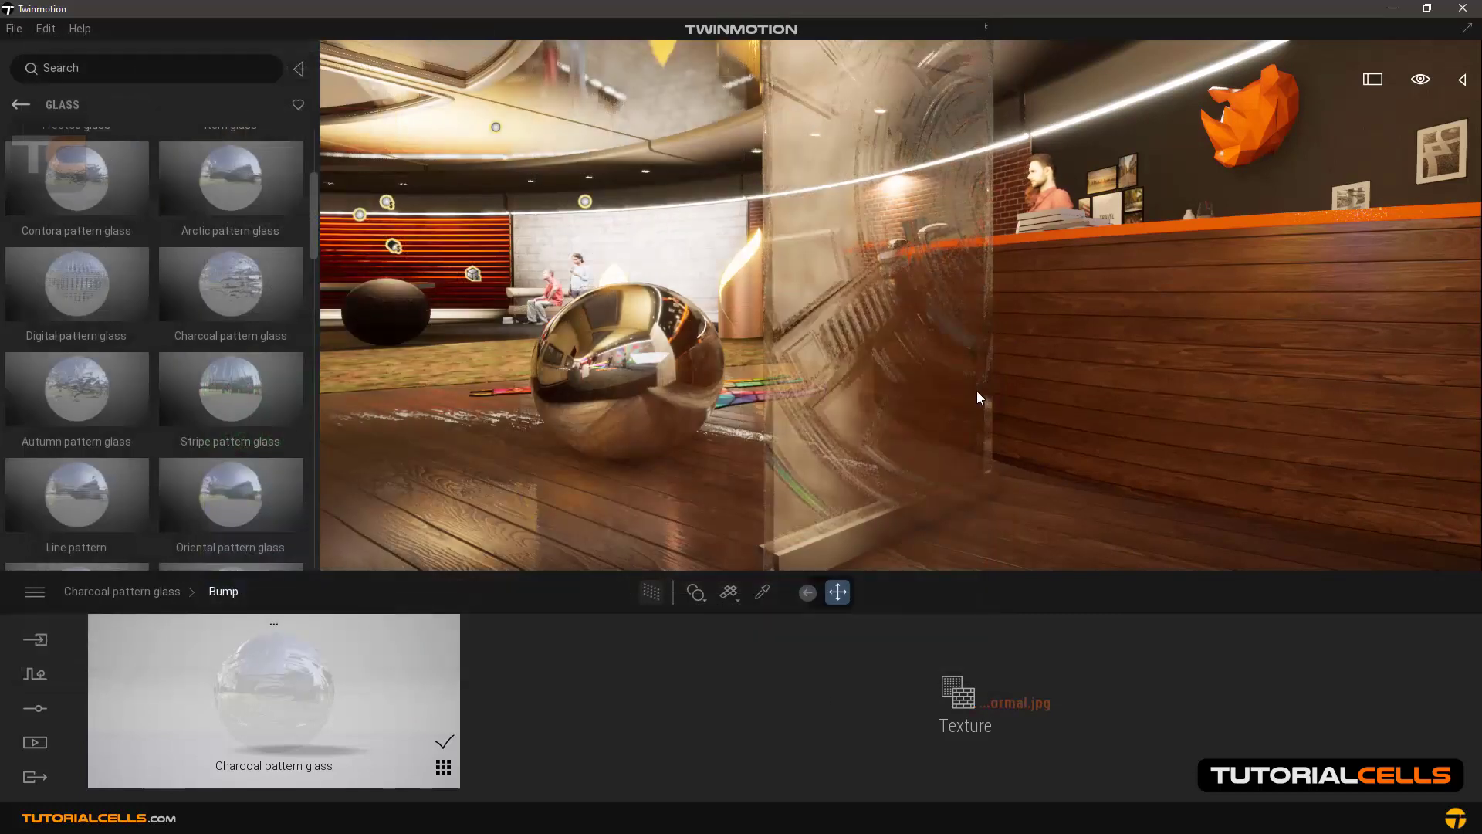
left_click_drag(892, 291, 357, 606)
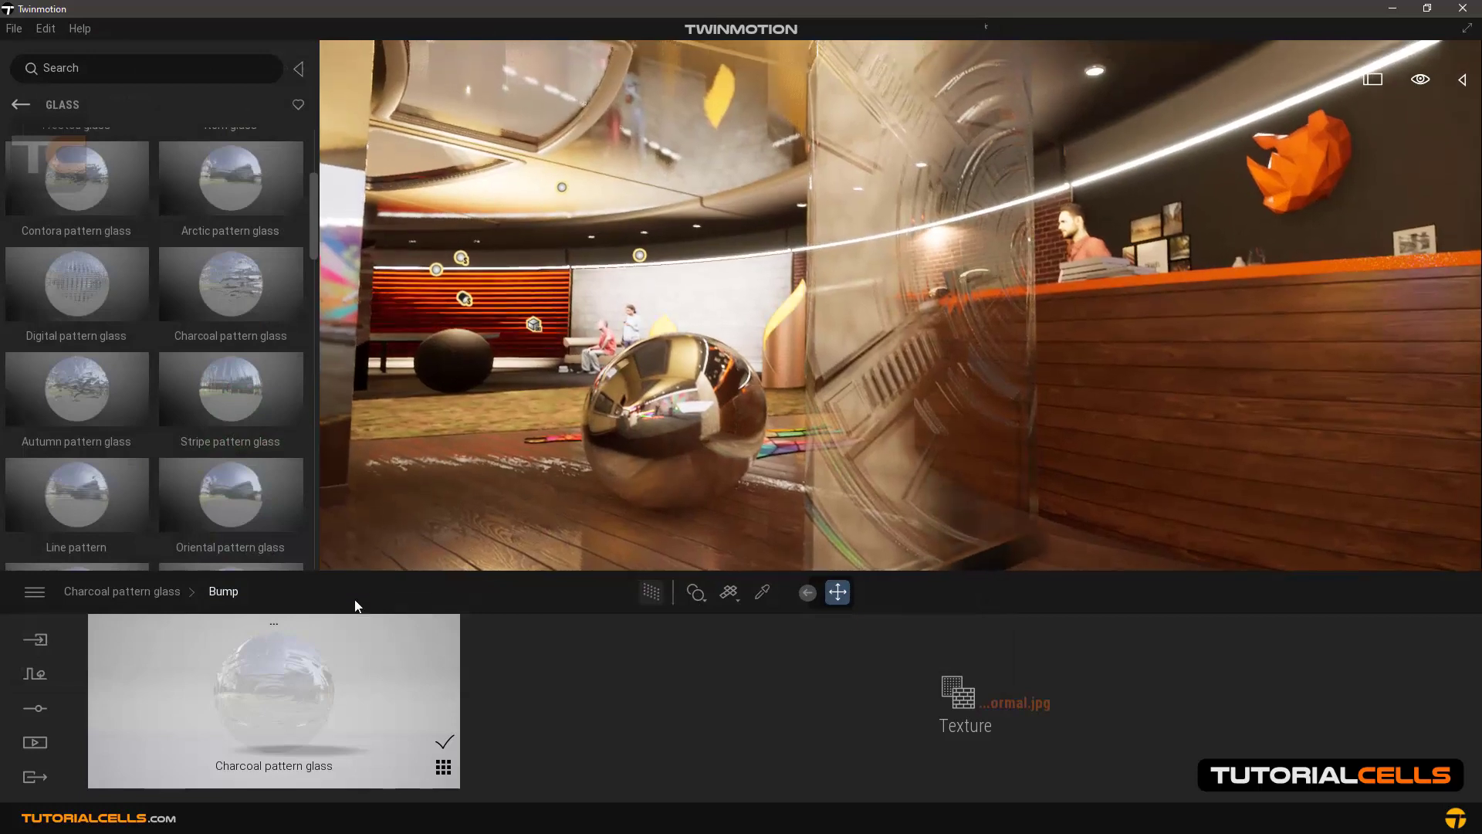
- Return to the Charcoal pattern glass's main properties and set its texture scale to 0.30
left_click(171, 592)
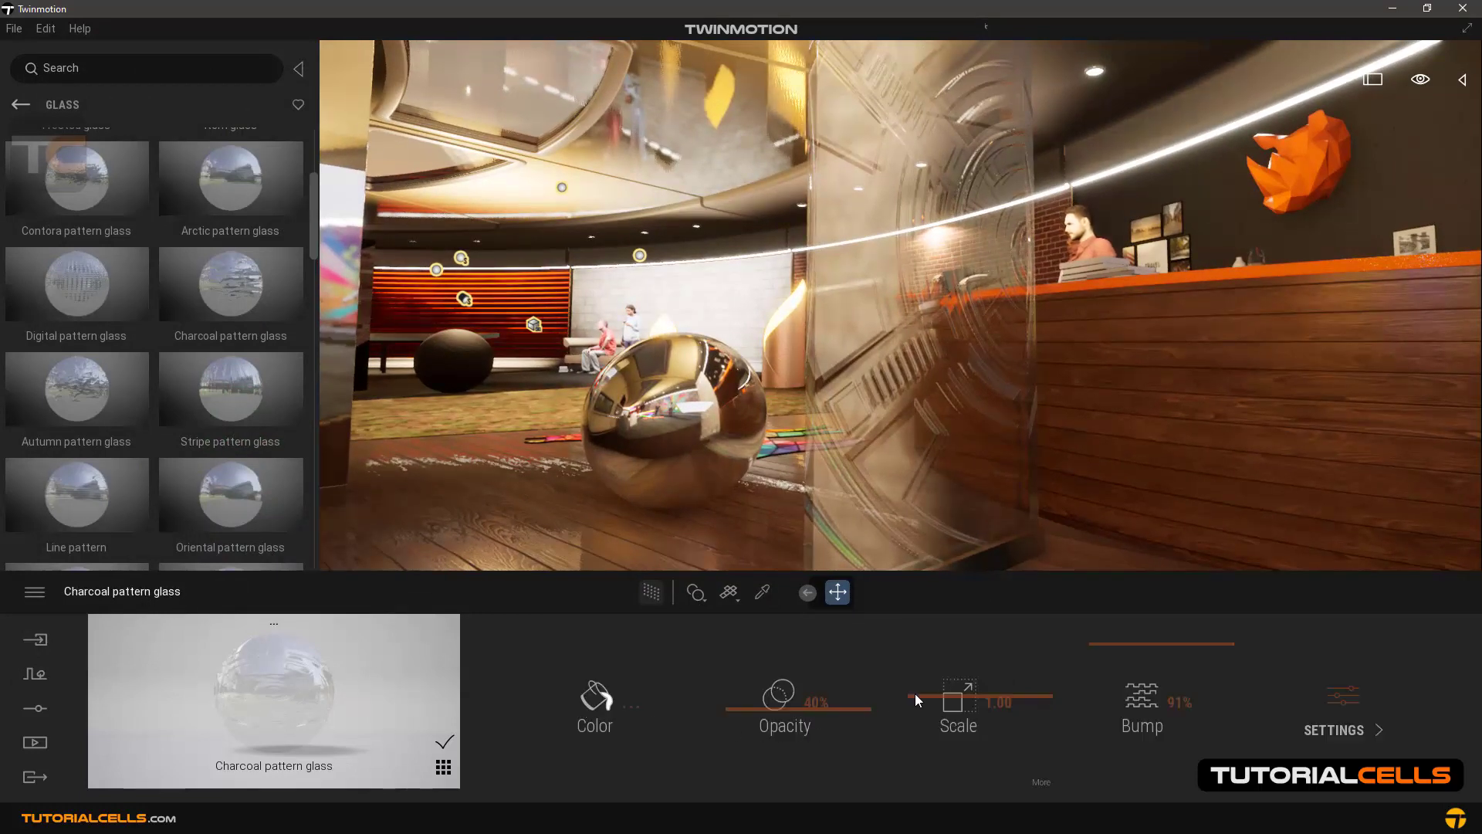
left_click_drag(916, 694, 925, 748)
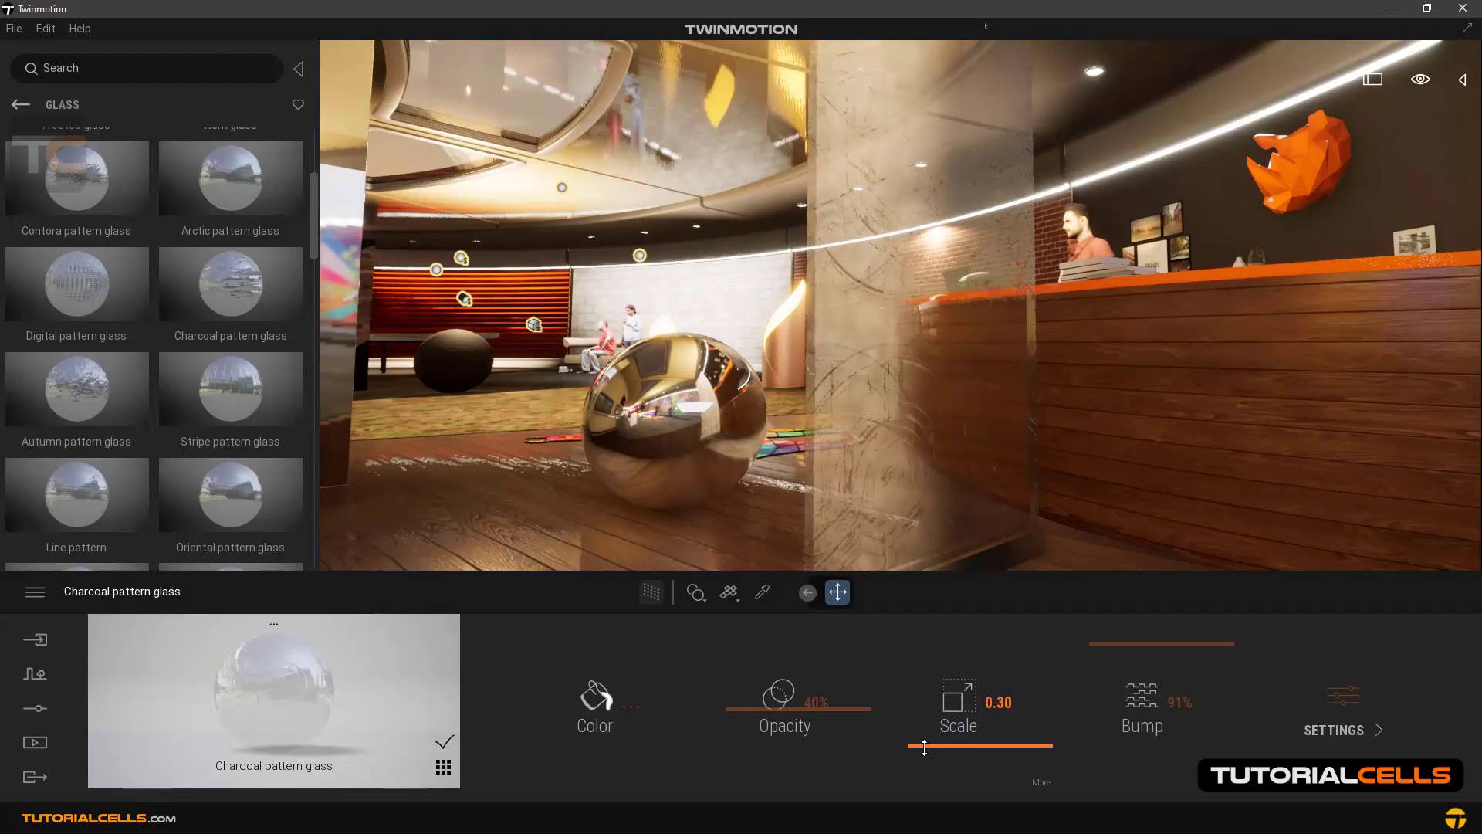
- Turn off Two-sided in the Charcoal pattern glass's settings and return to its main properties
left_click(1321, 692)
left_click(1052, 695)
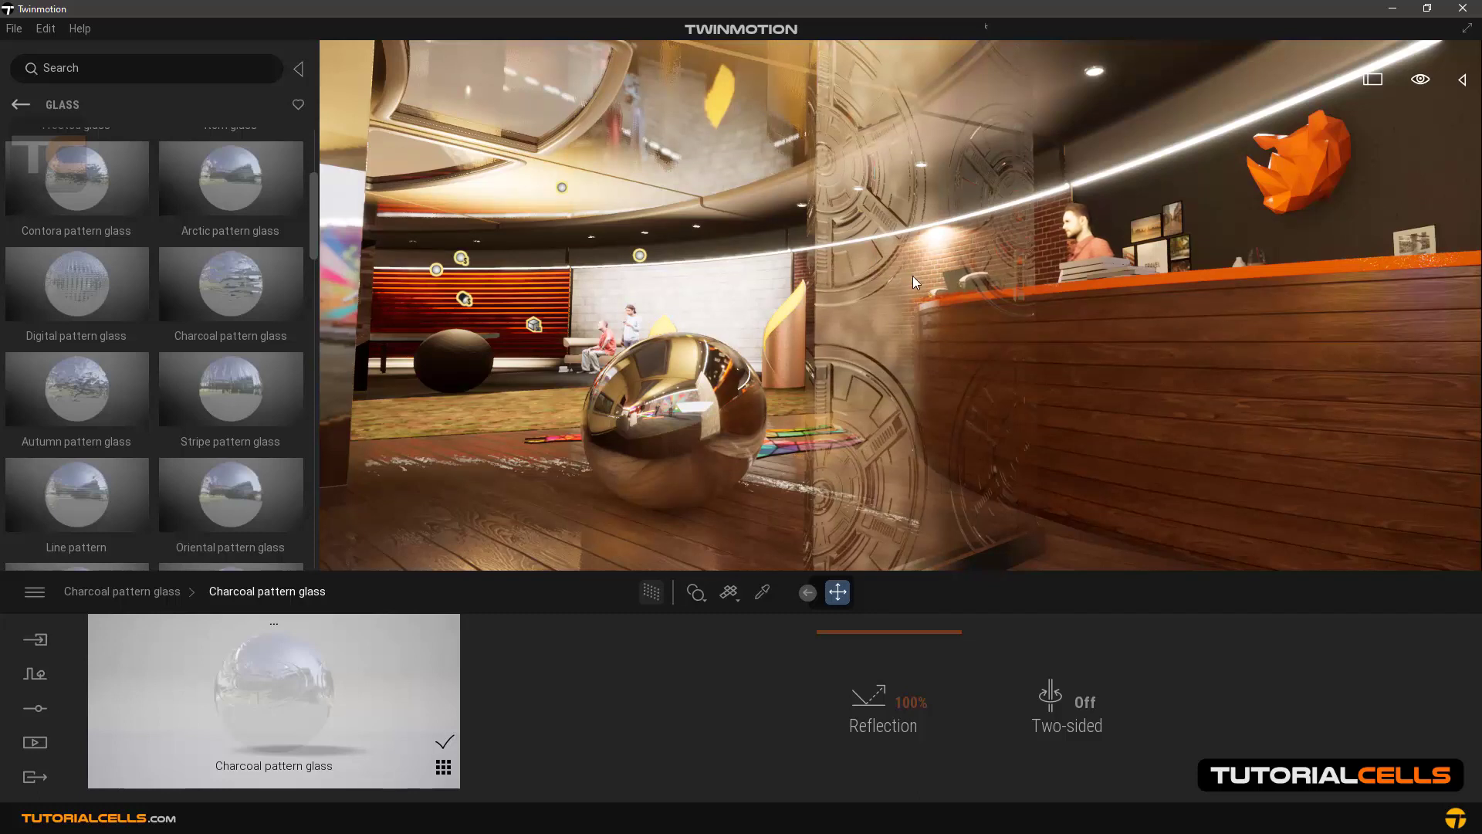
left_click(147, 595)
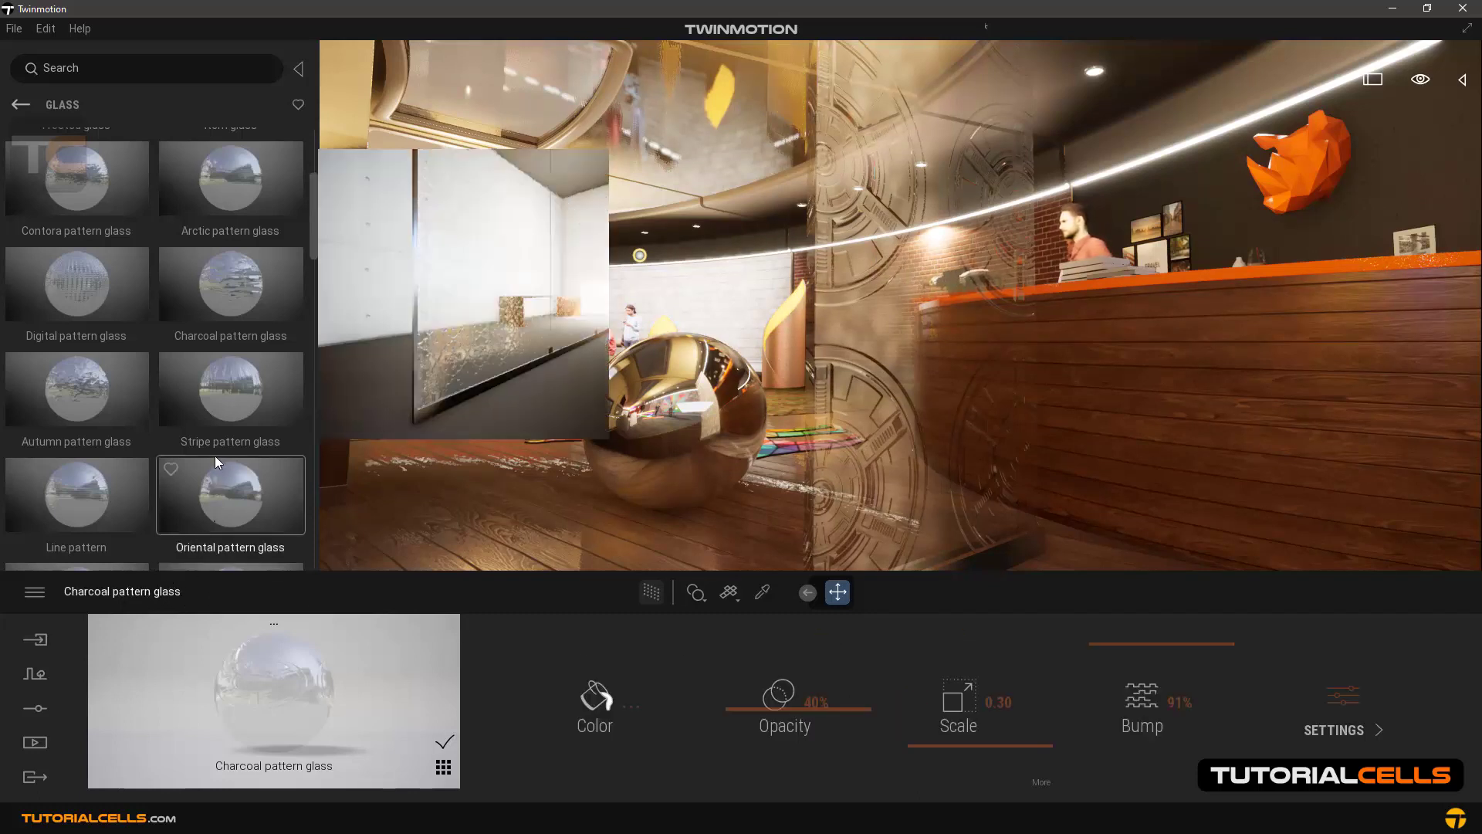
- Apply the Floral sticker glass material to the partition panel
left_click_drag(313, 236, 297, 322)
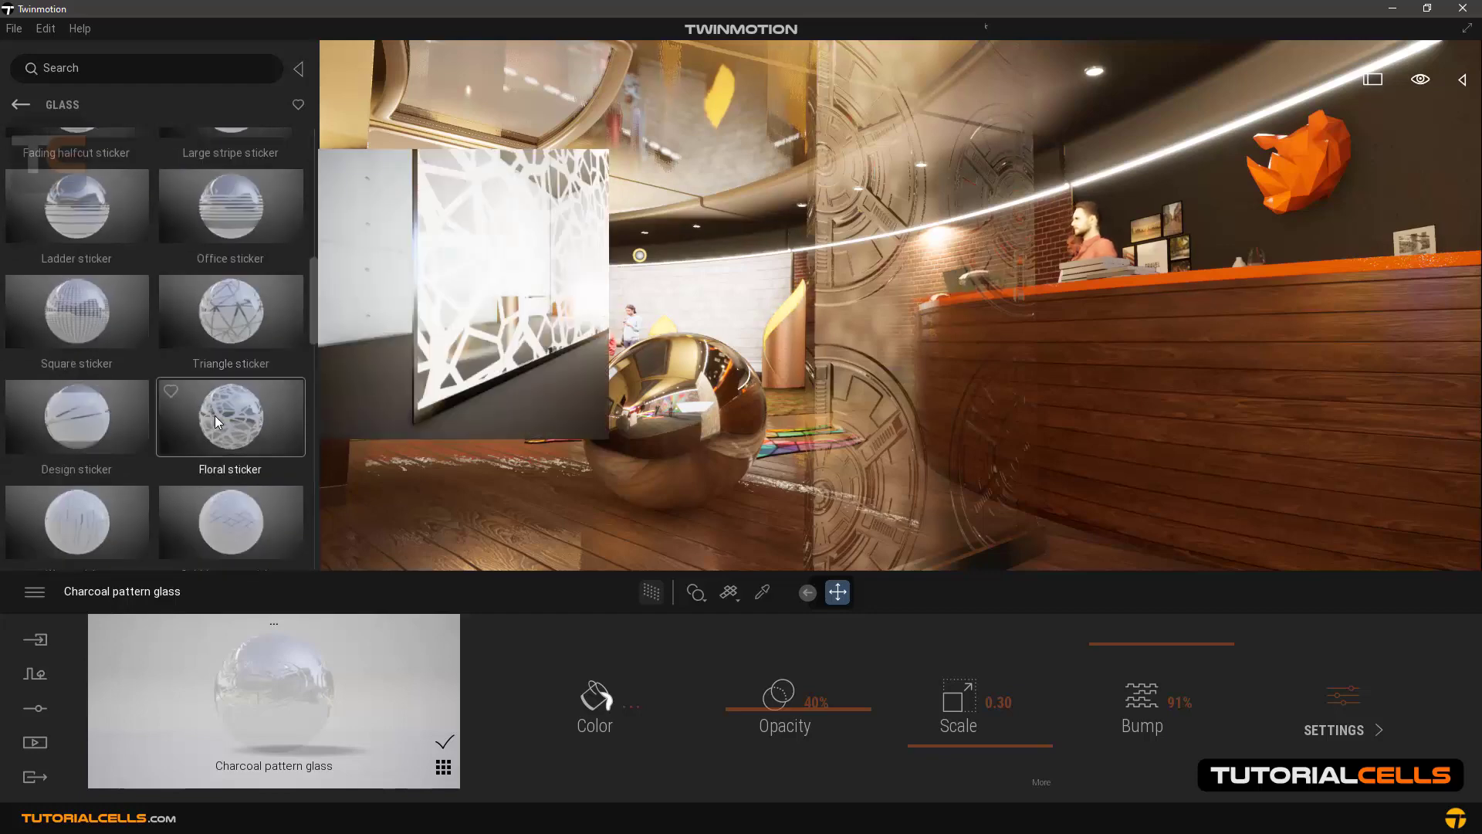
left_click_drag(215, 416, 663, 418)
left_click_drag(934, 335, 935, 334)
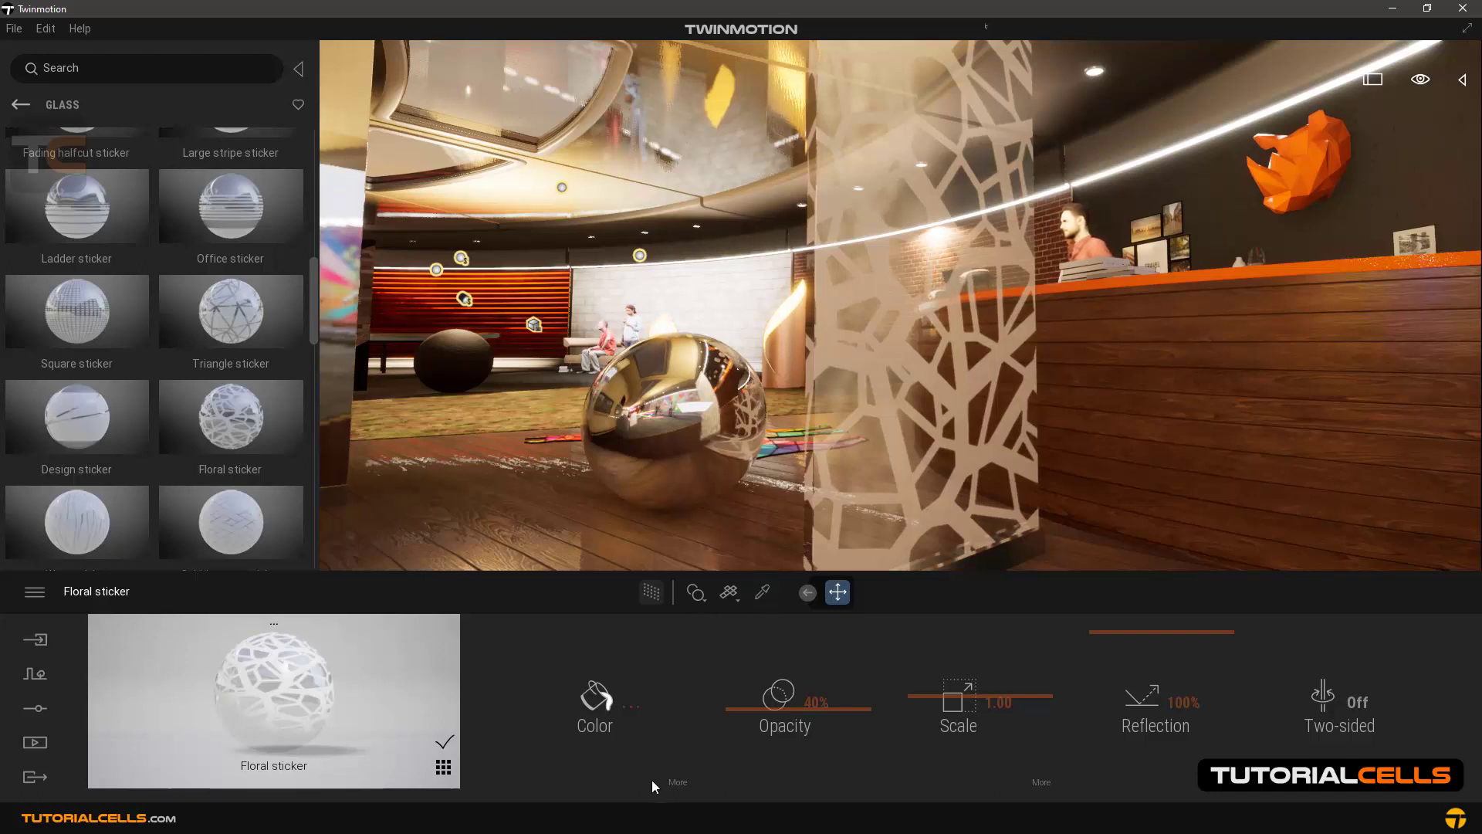
- Replace the Floral sticker's color texture with the image "flower pattern jpeg"
left_click(672, 780)
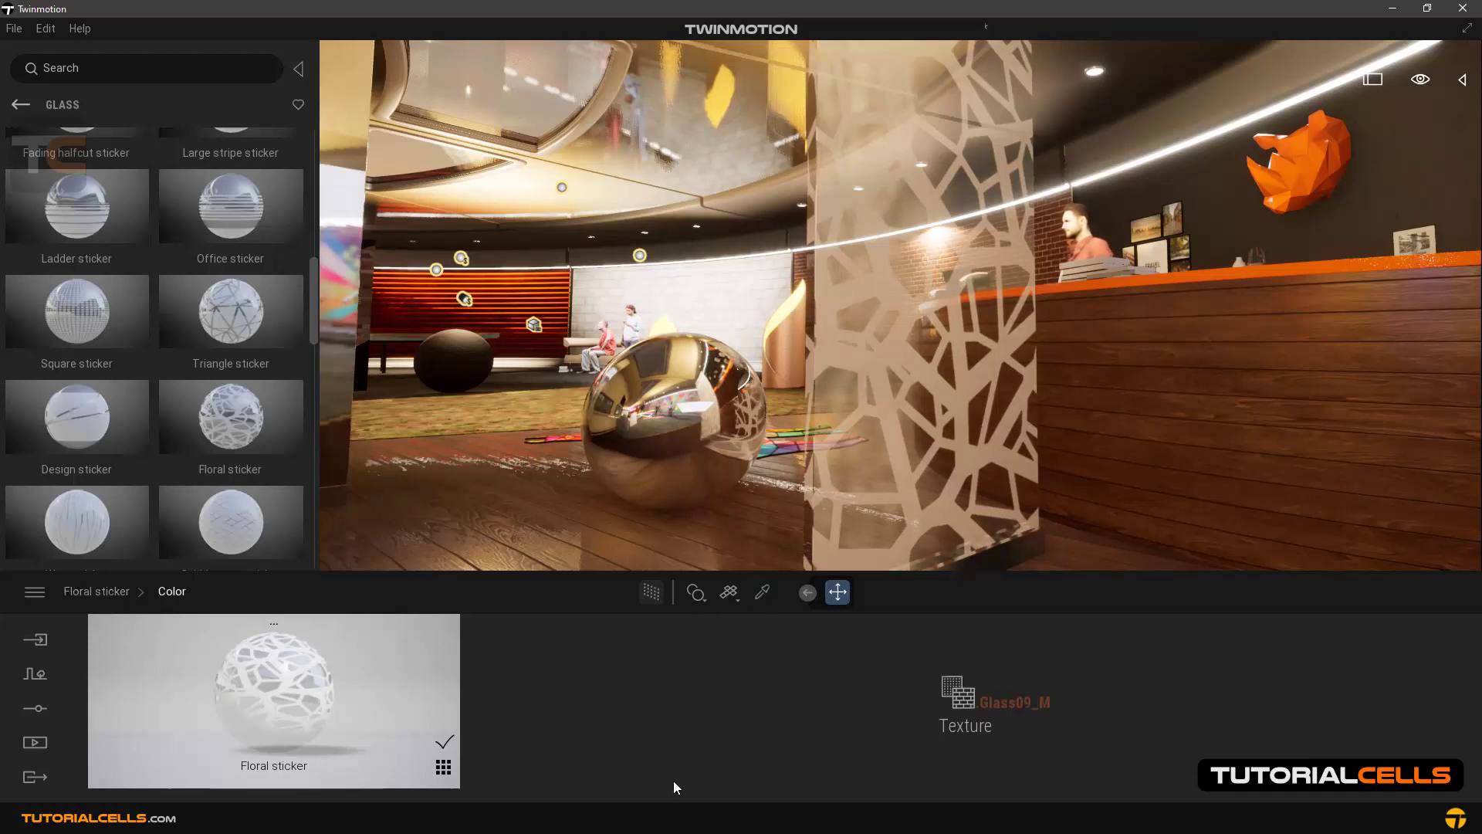
right_click(1014, 706)
left_click(967, 586)
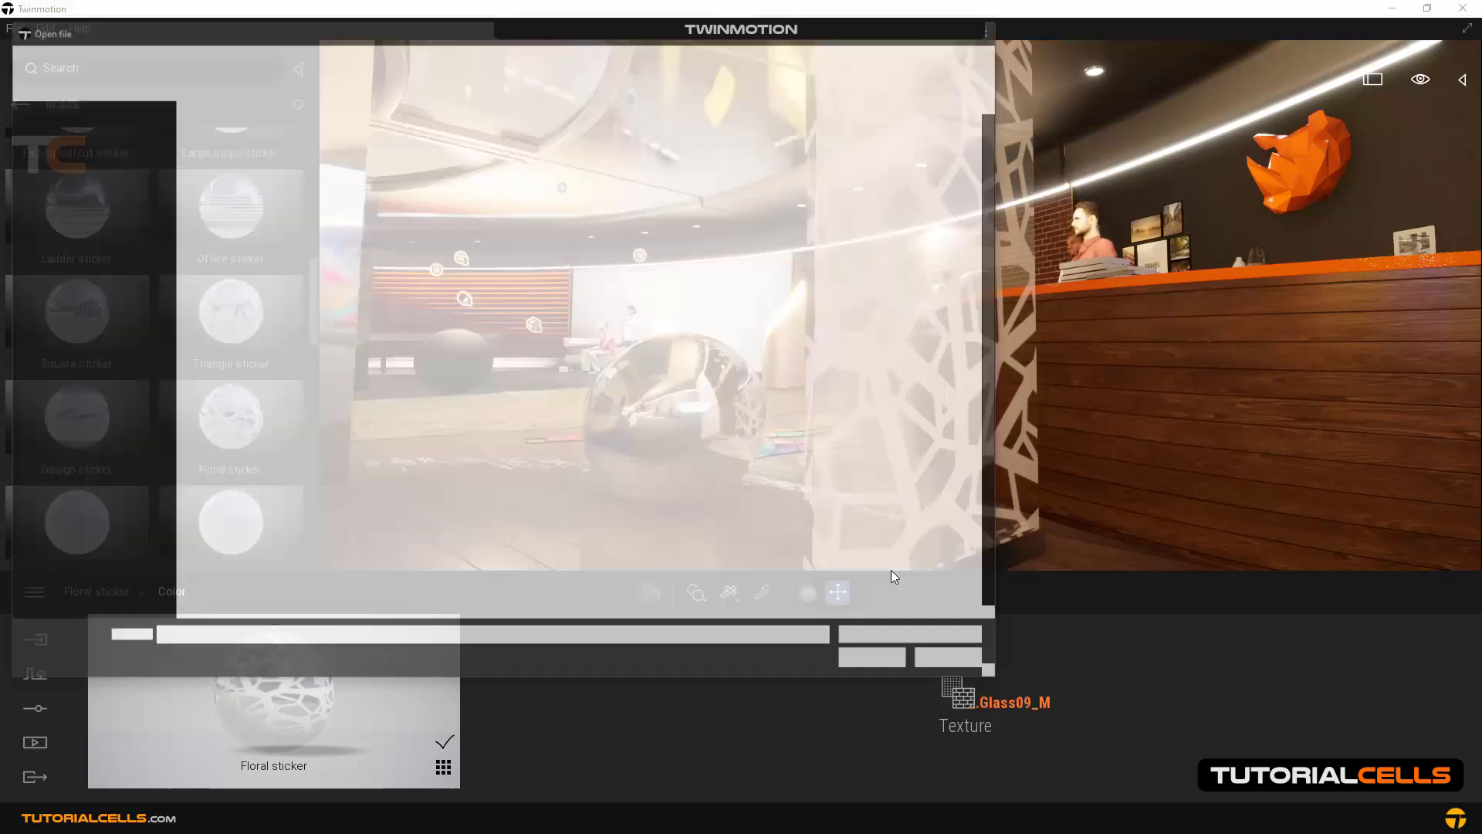
left_click(602, 496)
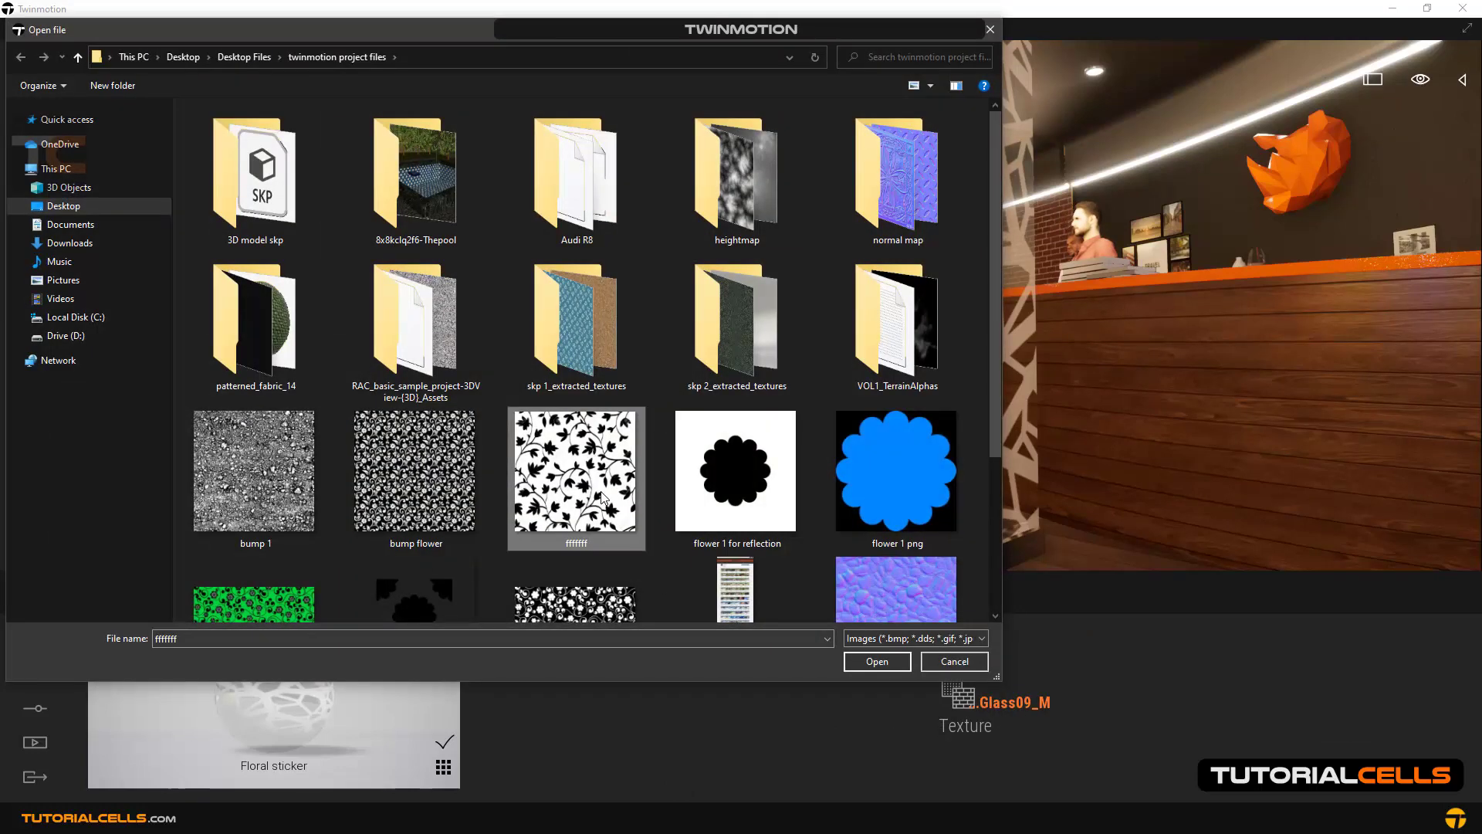
scroll(379, 428, "down", 2)
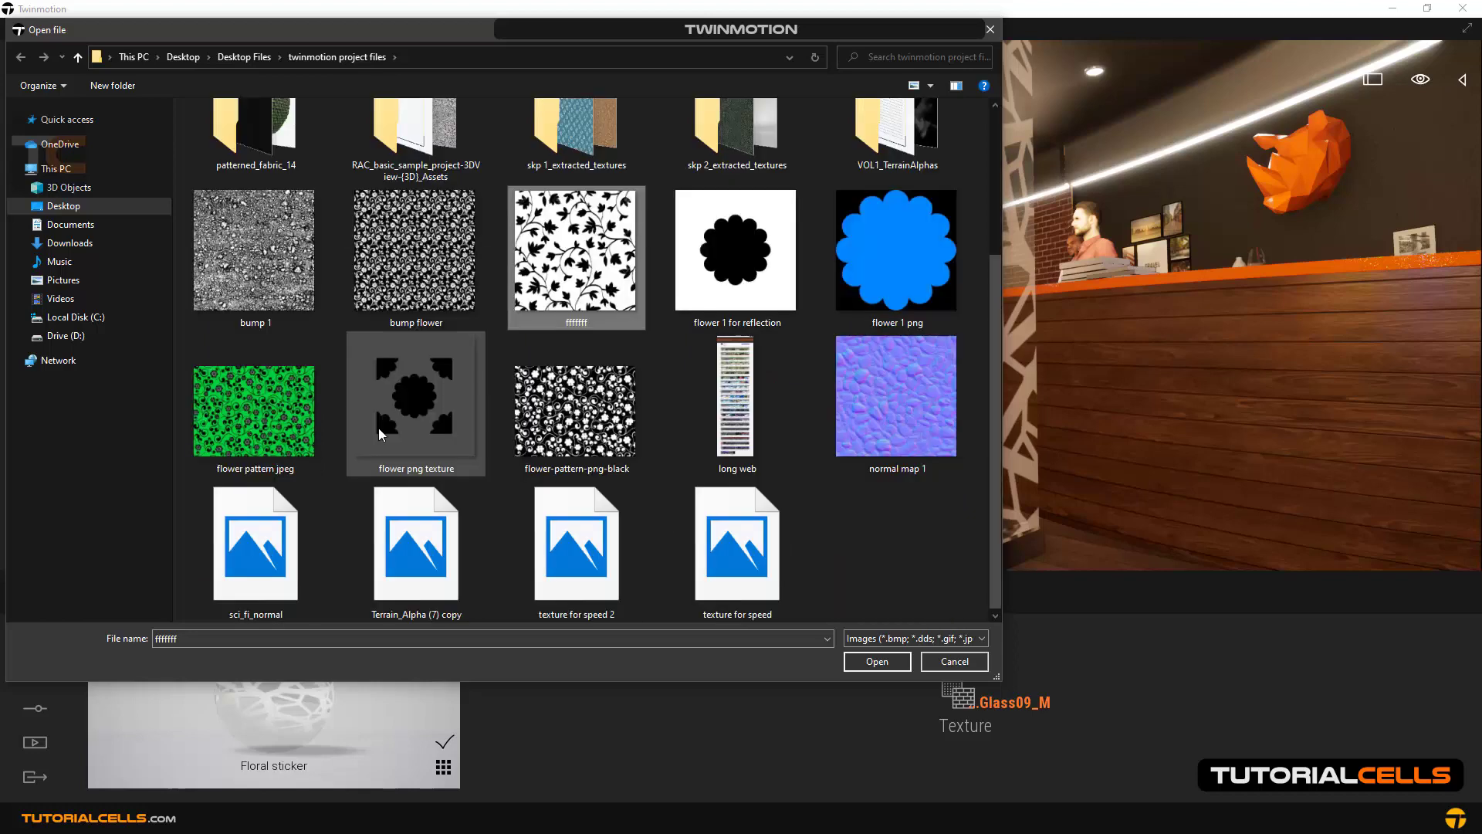
left_click(233, 419)
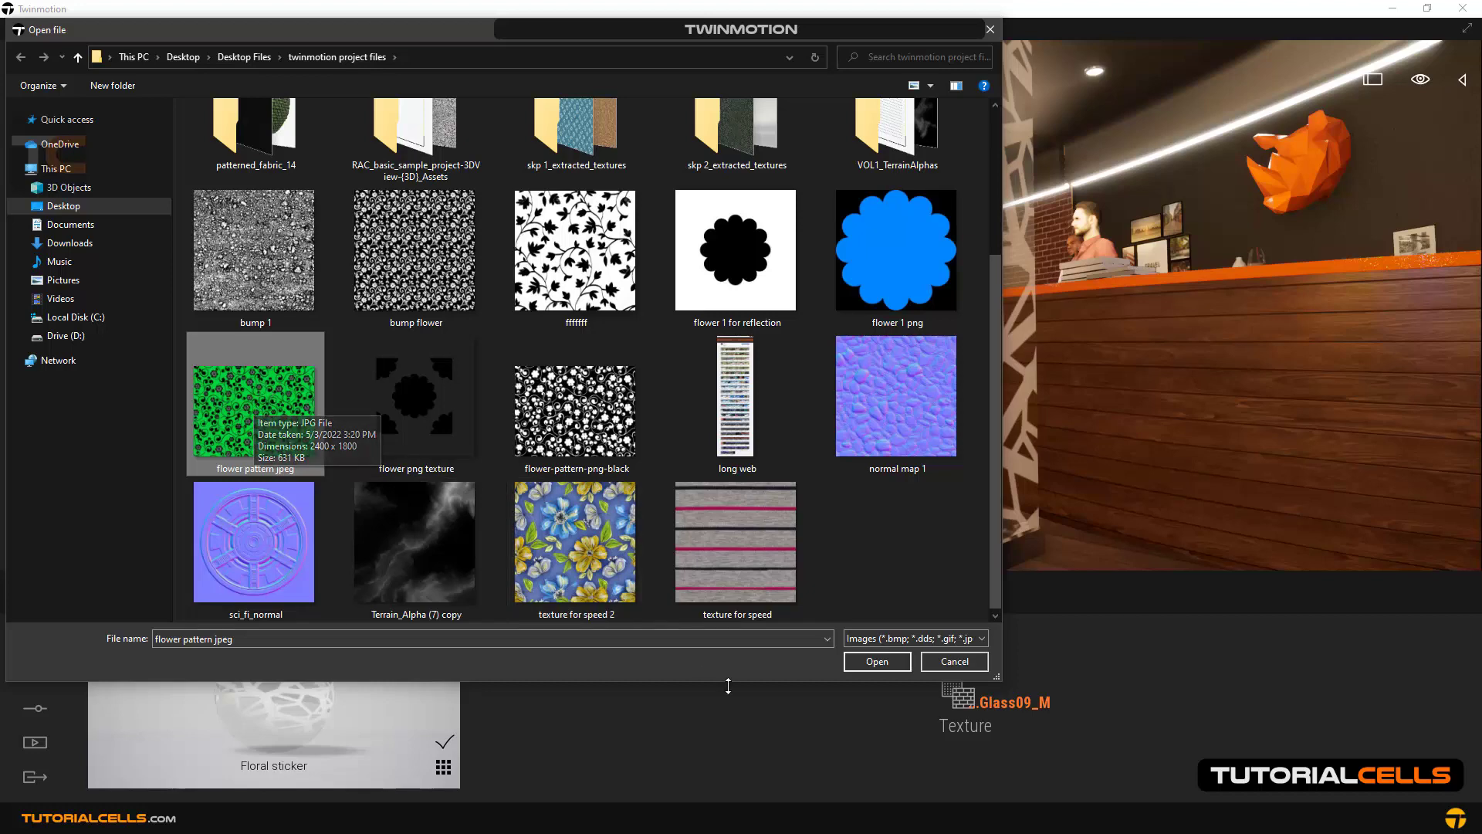
left_click(877, 662)
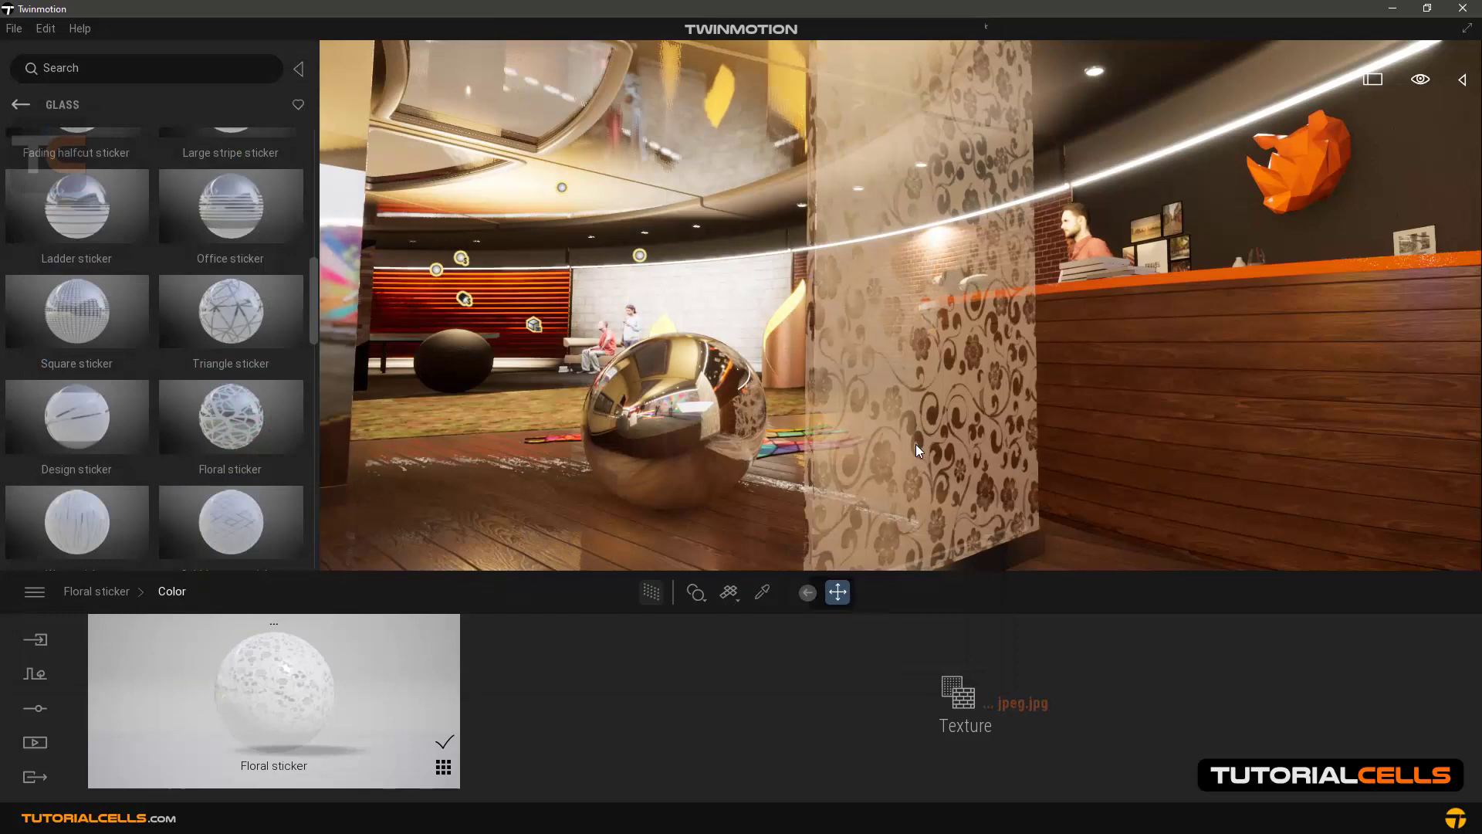
- Load the image "flower-pattern-png-black" as the Floral sticker's color texture and turn on Two-sided
key("Up")
key("Right")
key("Up")
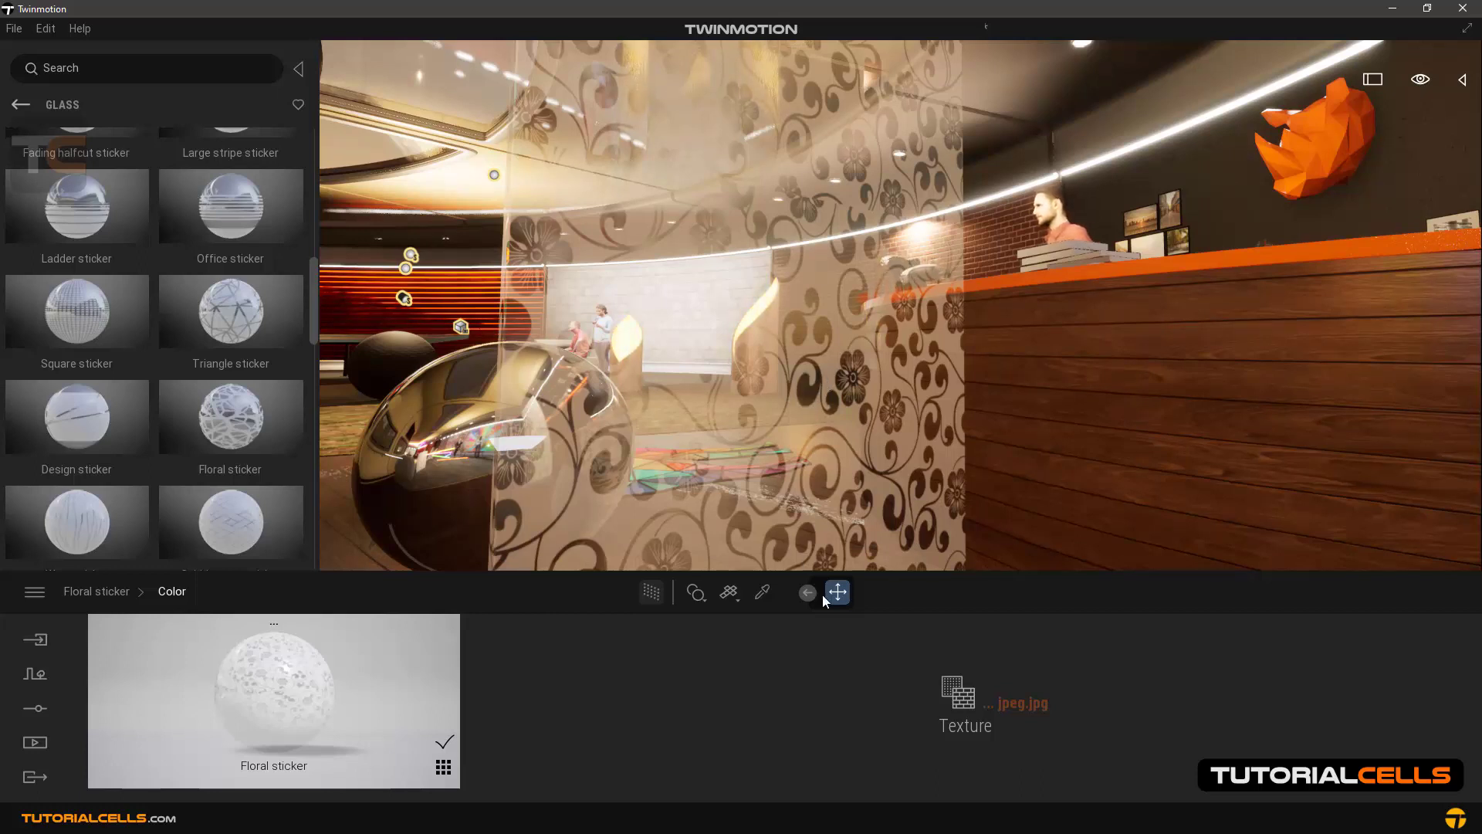
left_click(1012, 703)
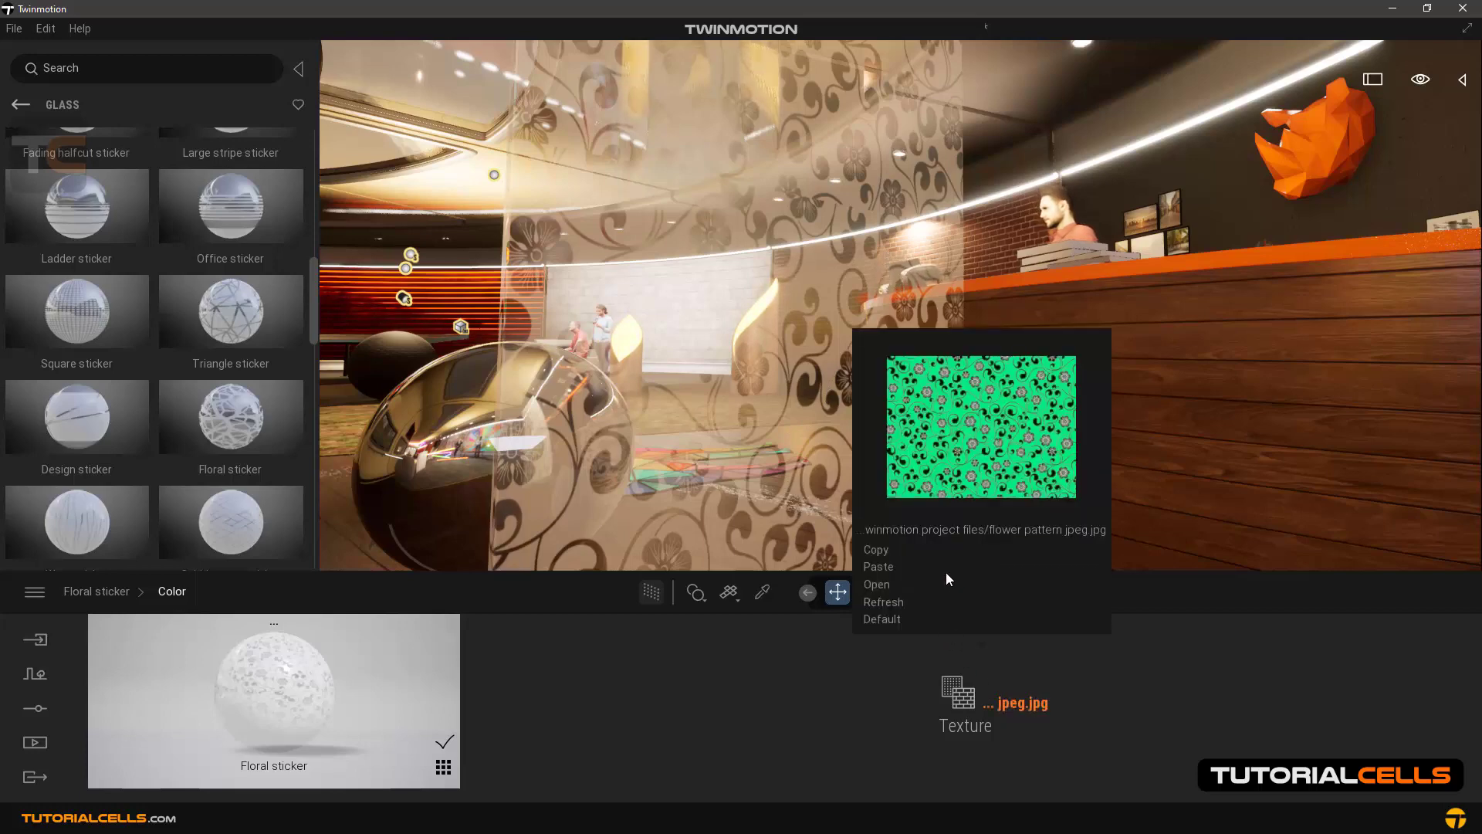
left_click(876, 584)
left_click(585, 496)
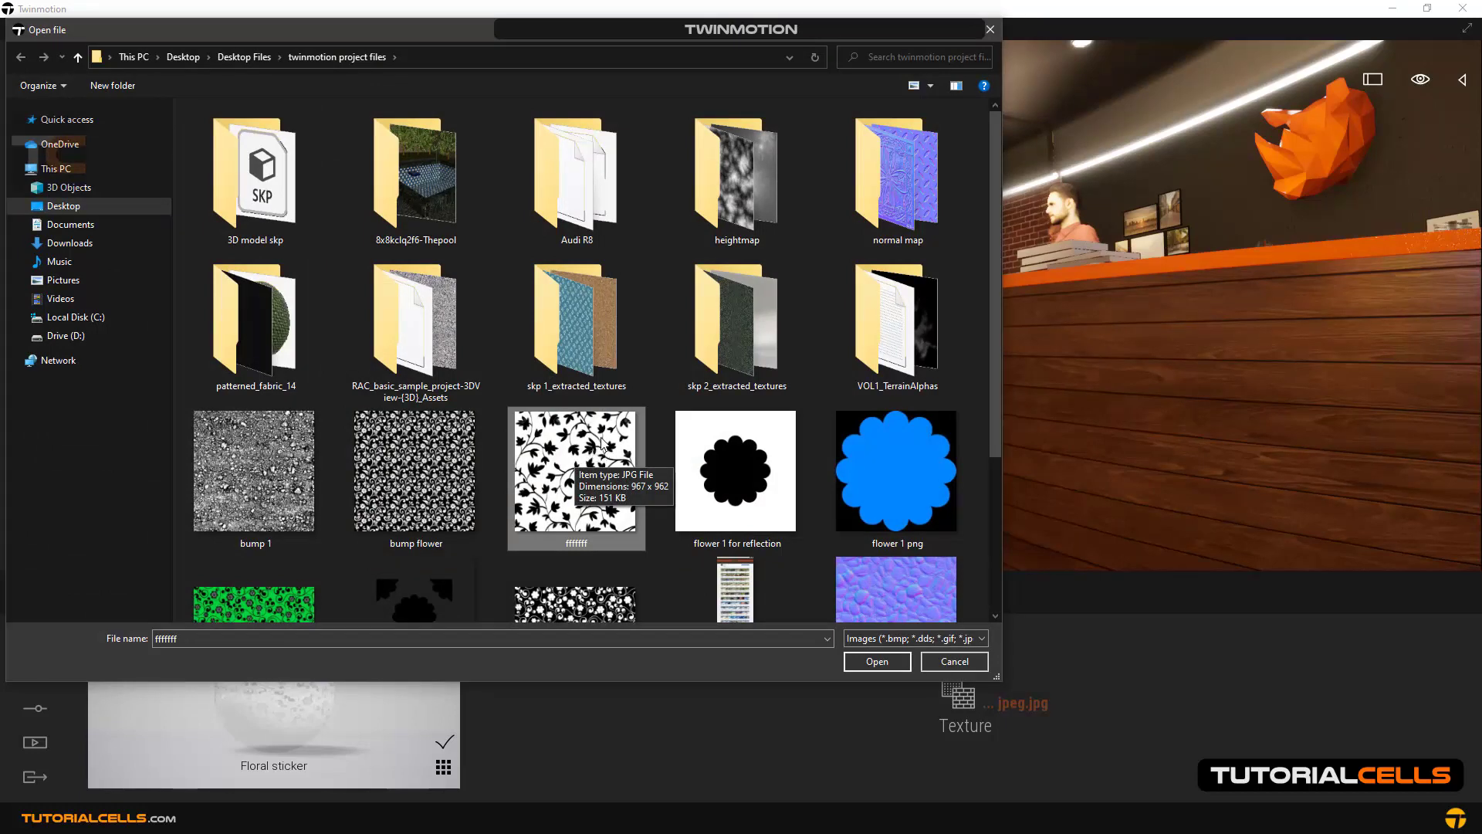
left_click(587, 559)
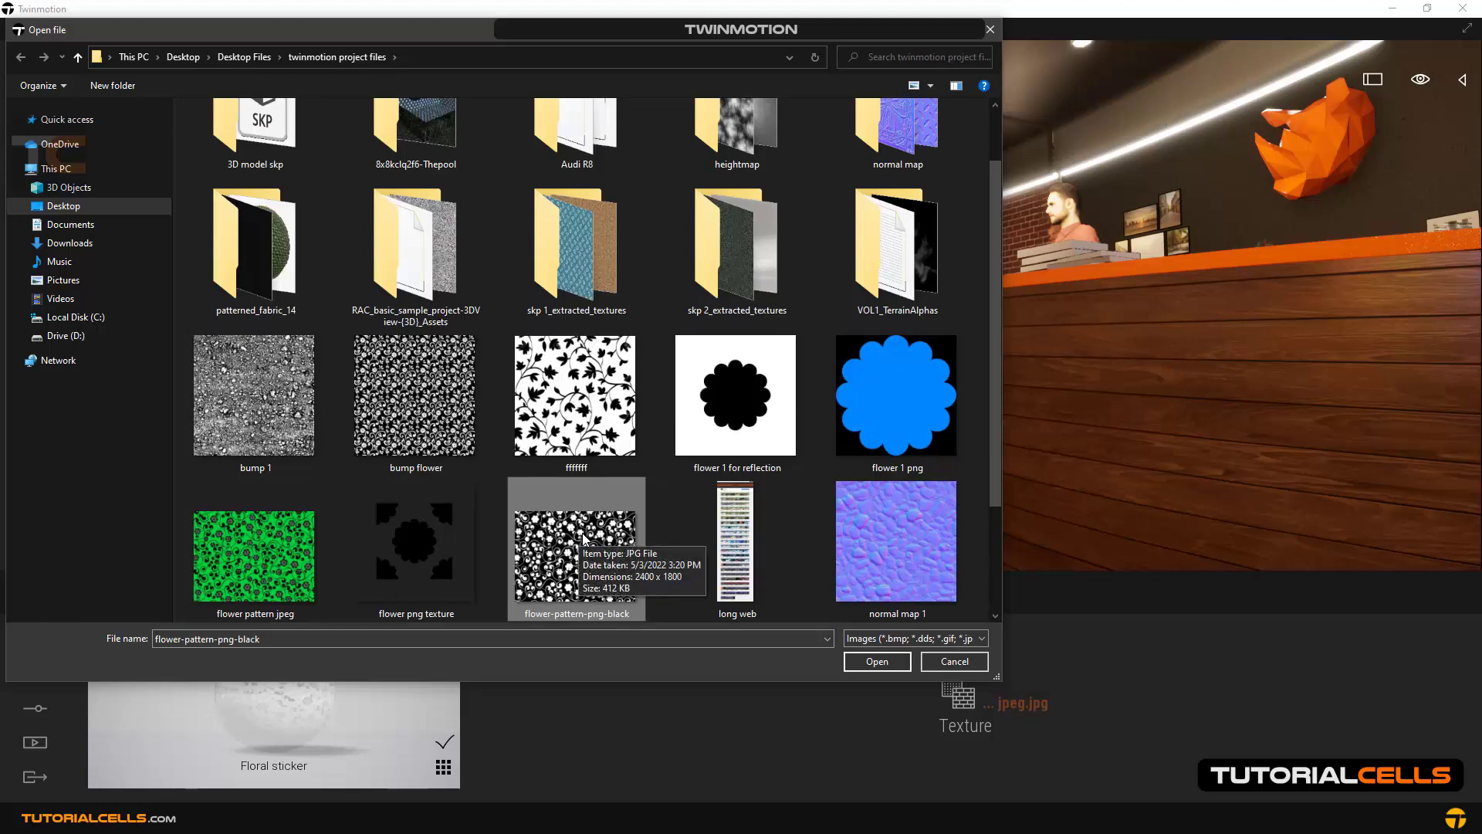
left_click(877, 661)
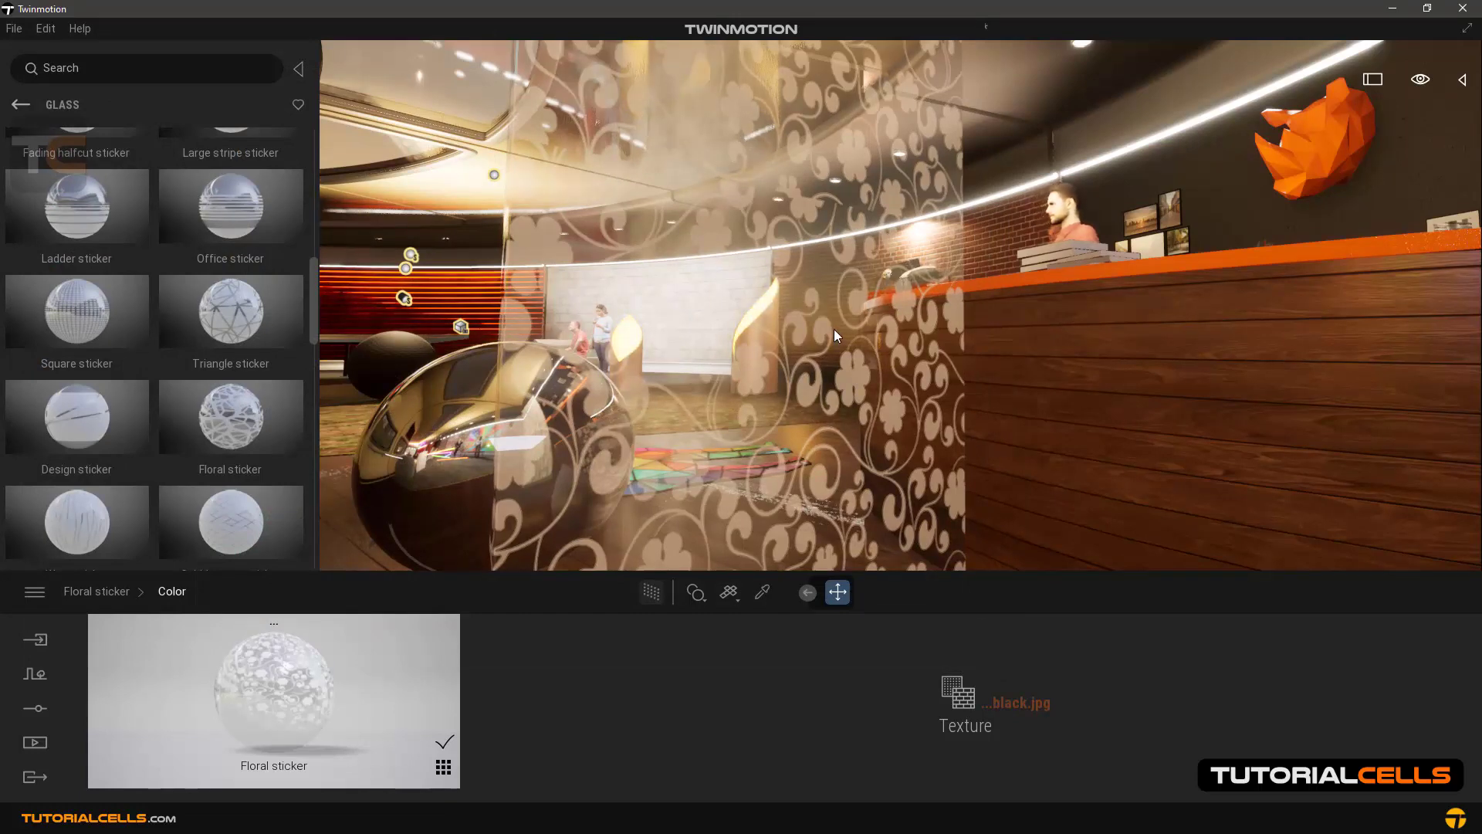
left_click(98, 591)
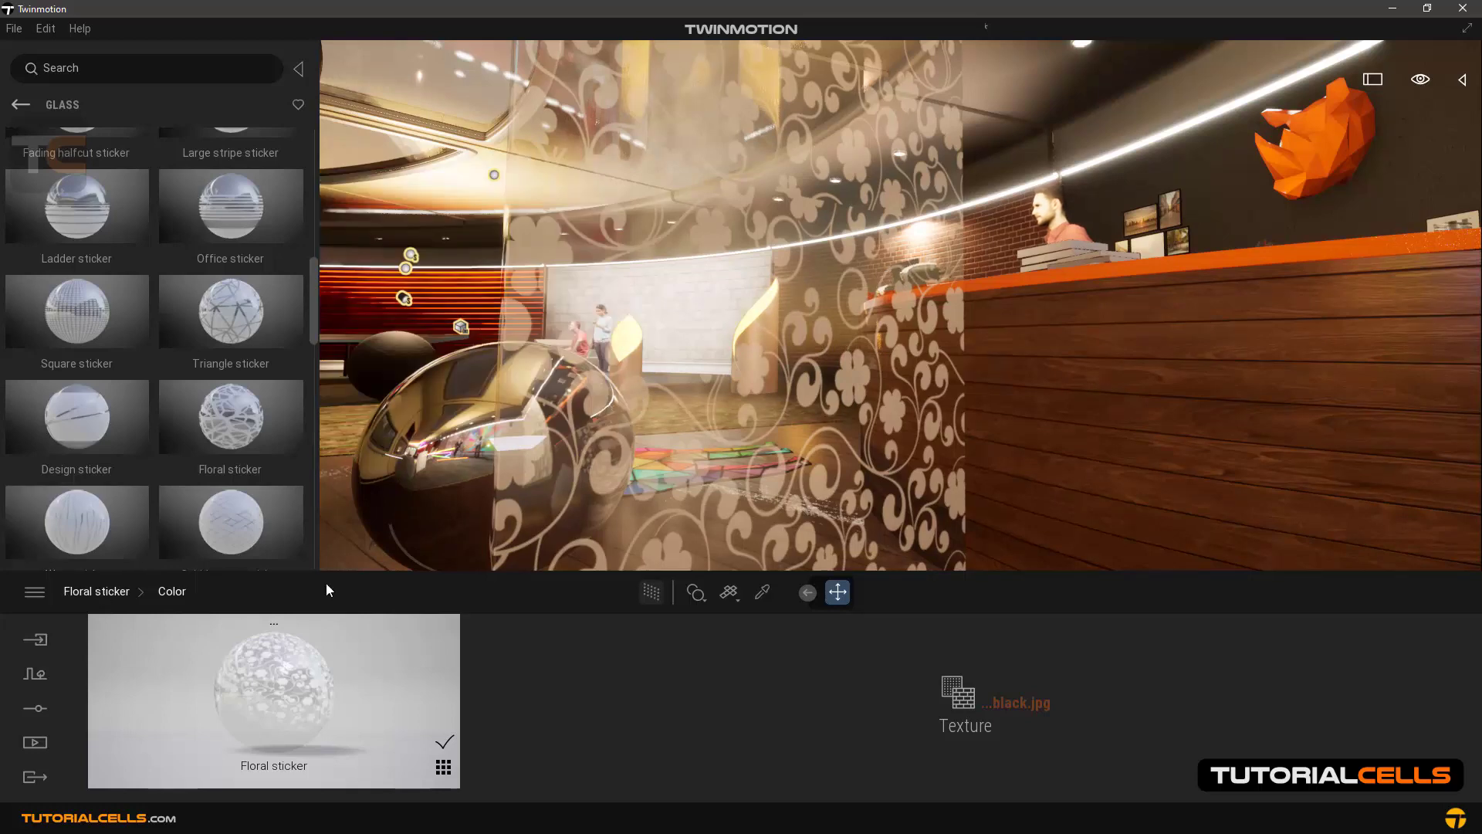
left_click(1343, 703)
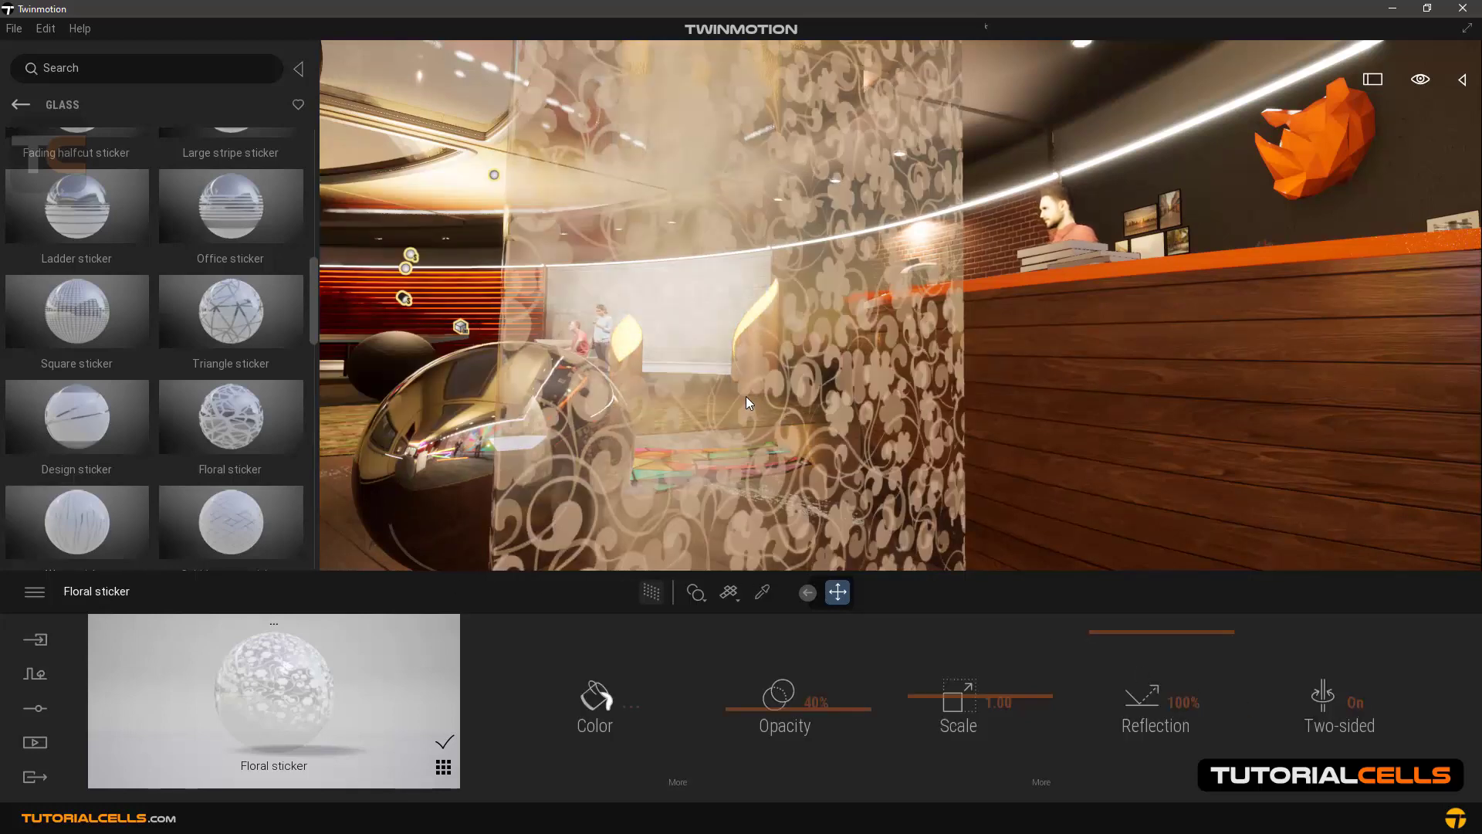
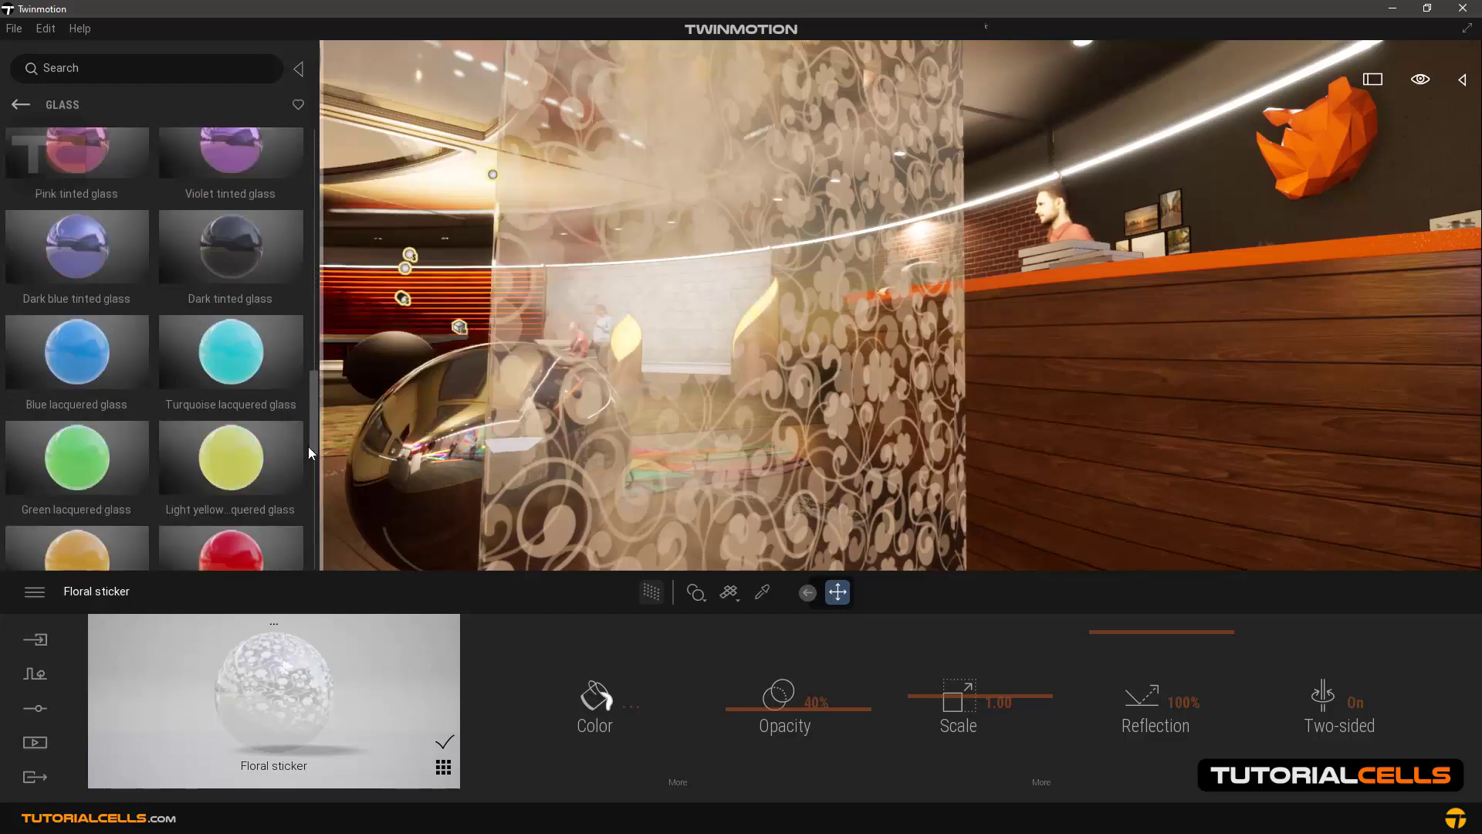
- Apply Black lacquered glass to the partition panel and replace it with the Sunny glass brick material
left_click_drag(298, 154, 613, 275)
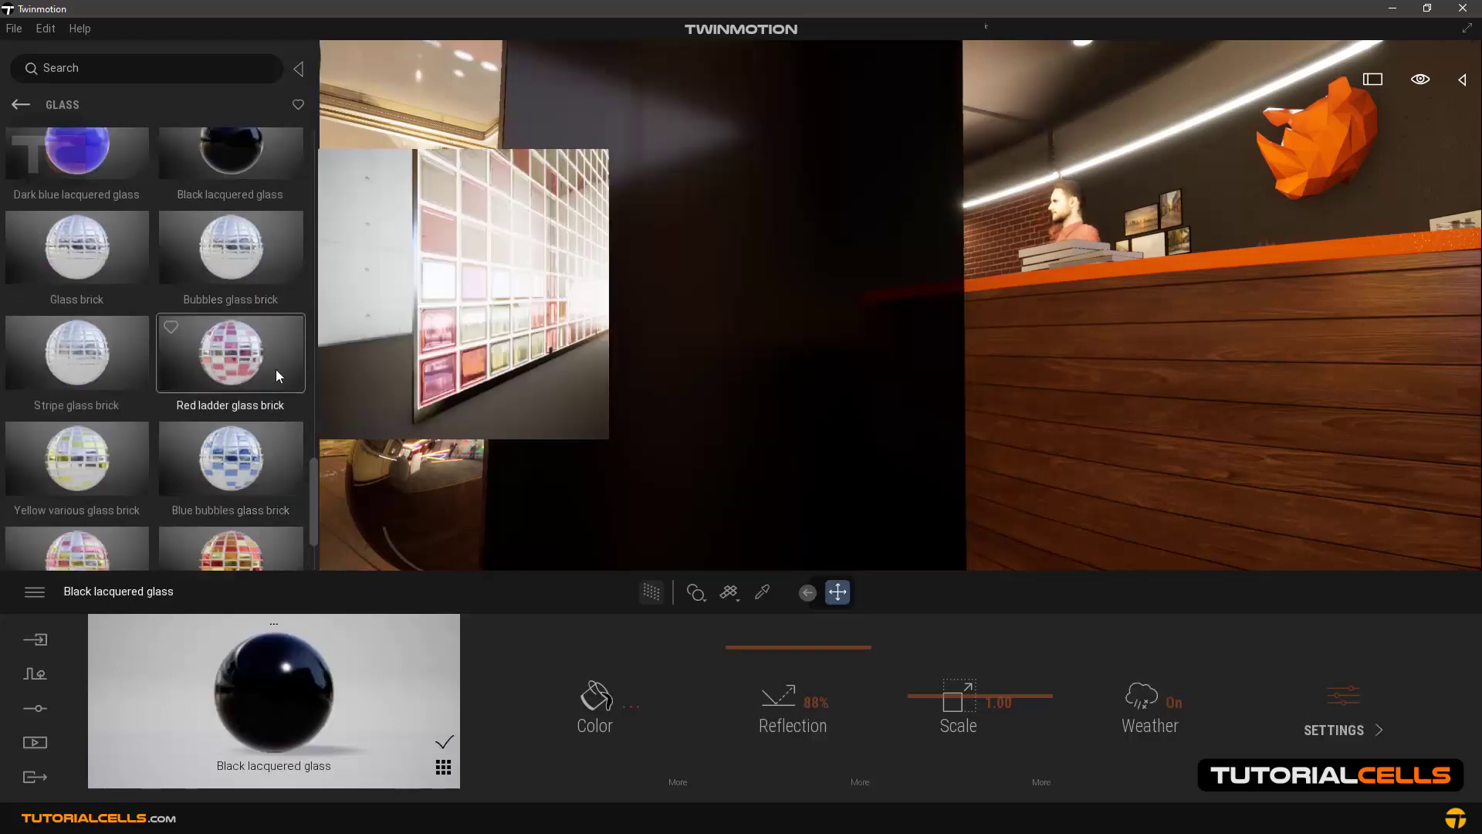
scroll(313, 477, "down", 2)
scroll(607, 429, "down", 5)
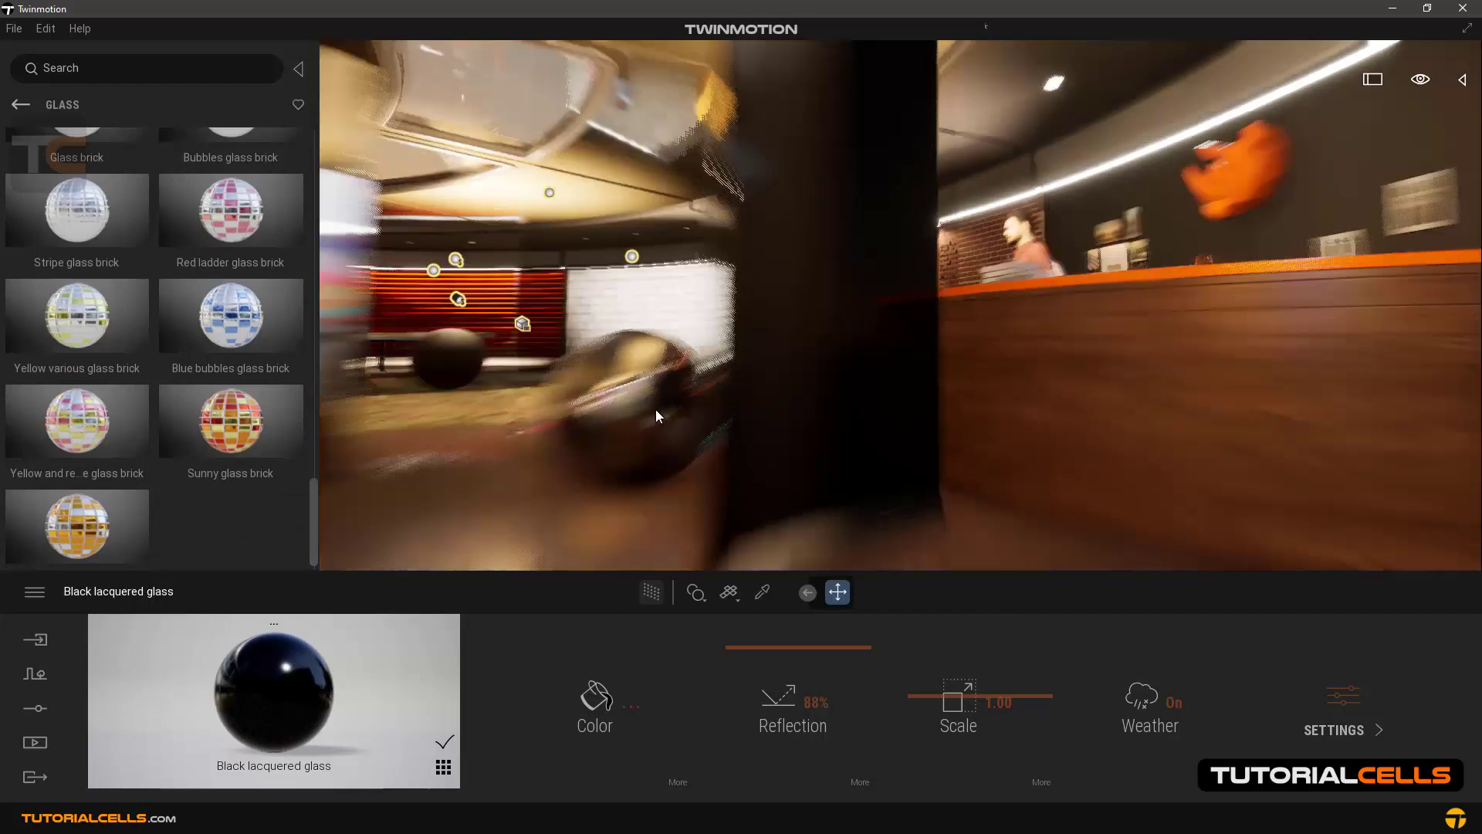
mouse_move(224, 433)
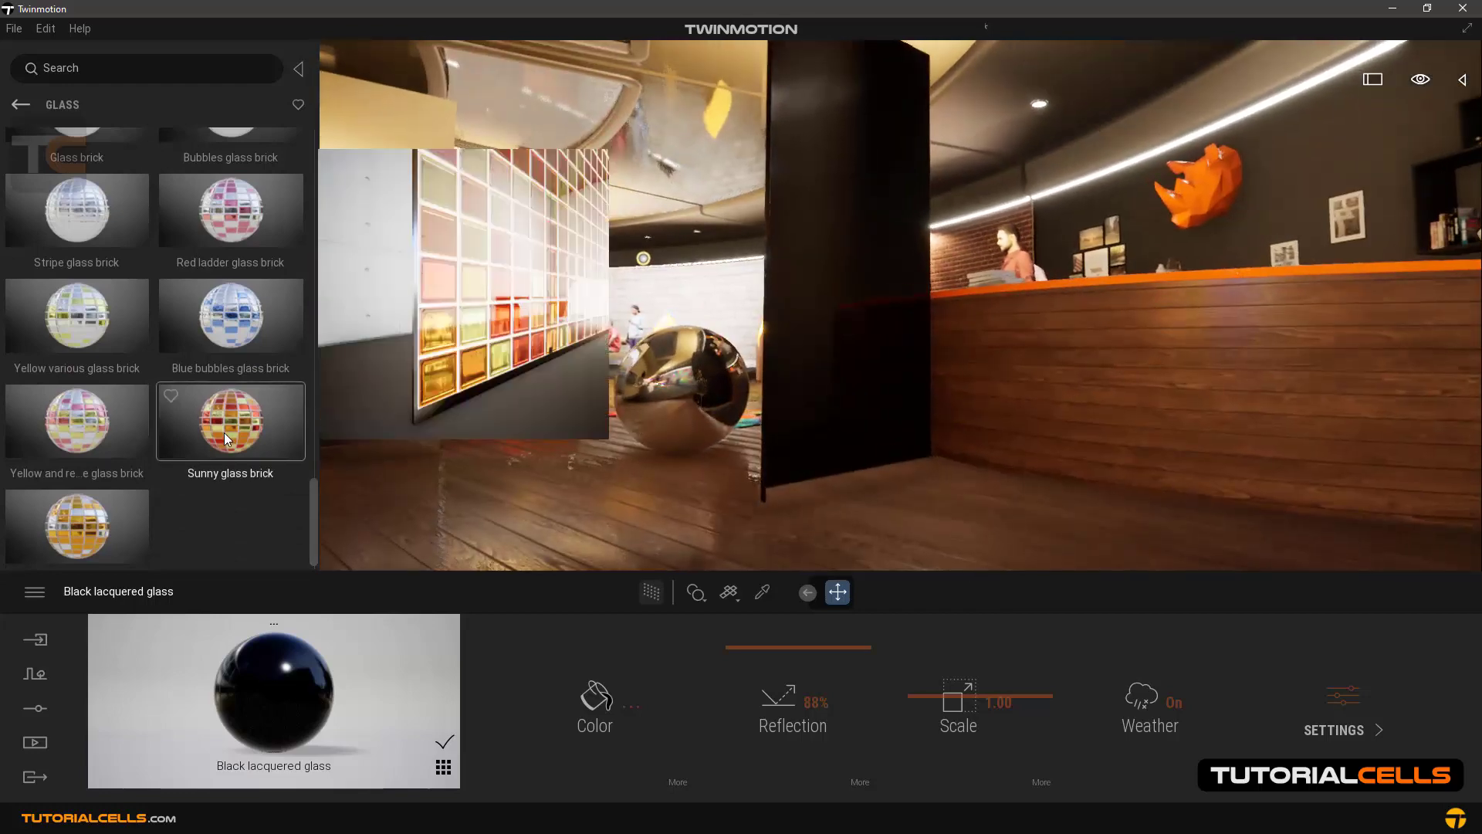
left_click_drag(248, 427, 821, 403)
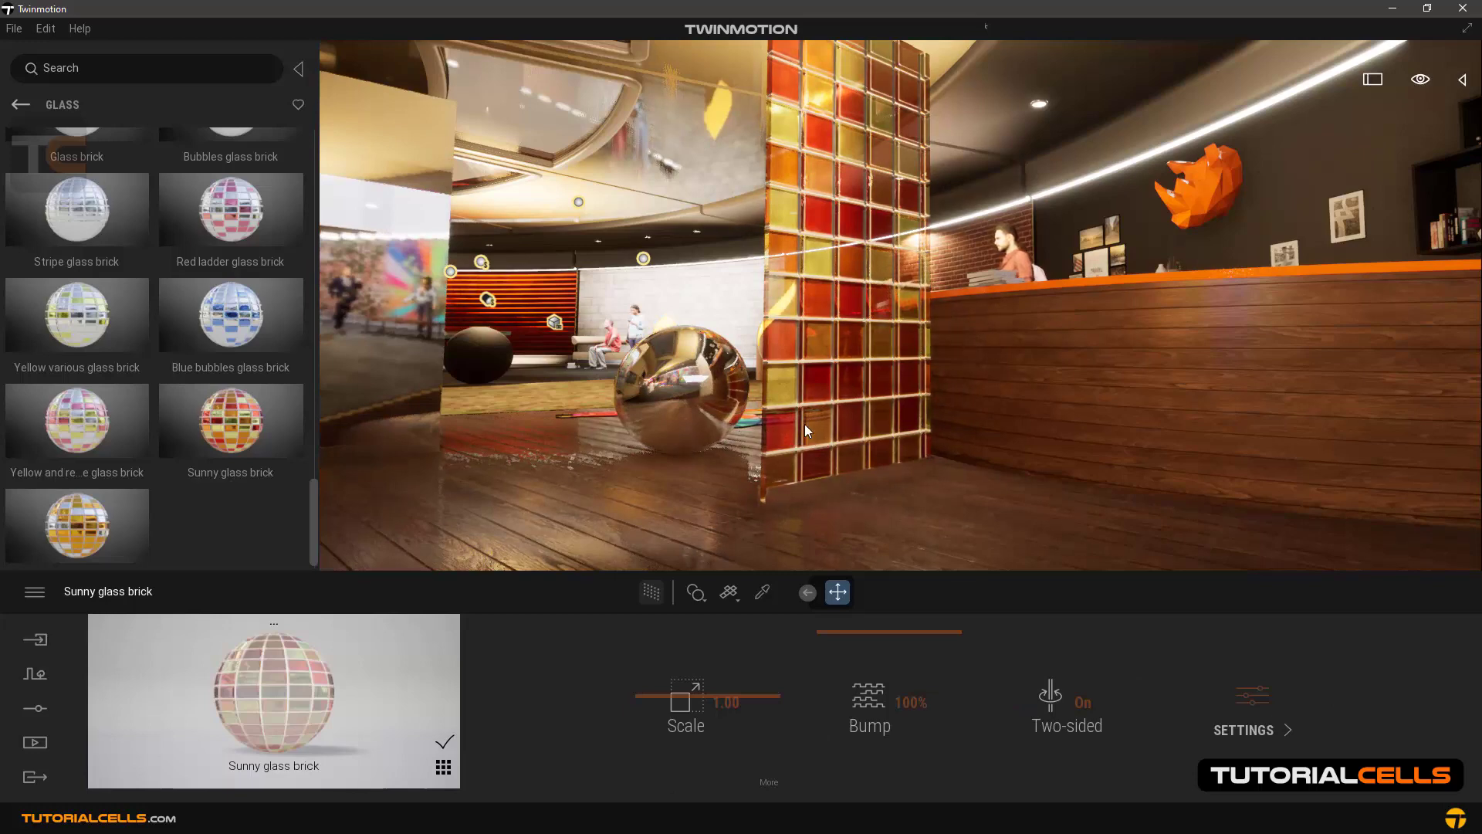
- Set the Sunny glass brick's texture scale to 0.75 and toggle Two-sided off and back on
scroll(854, 315, "up", 3)
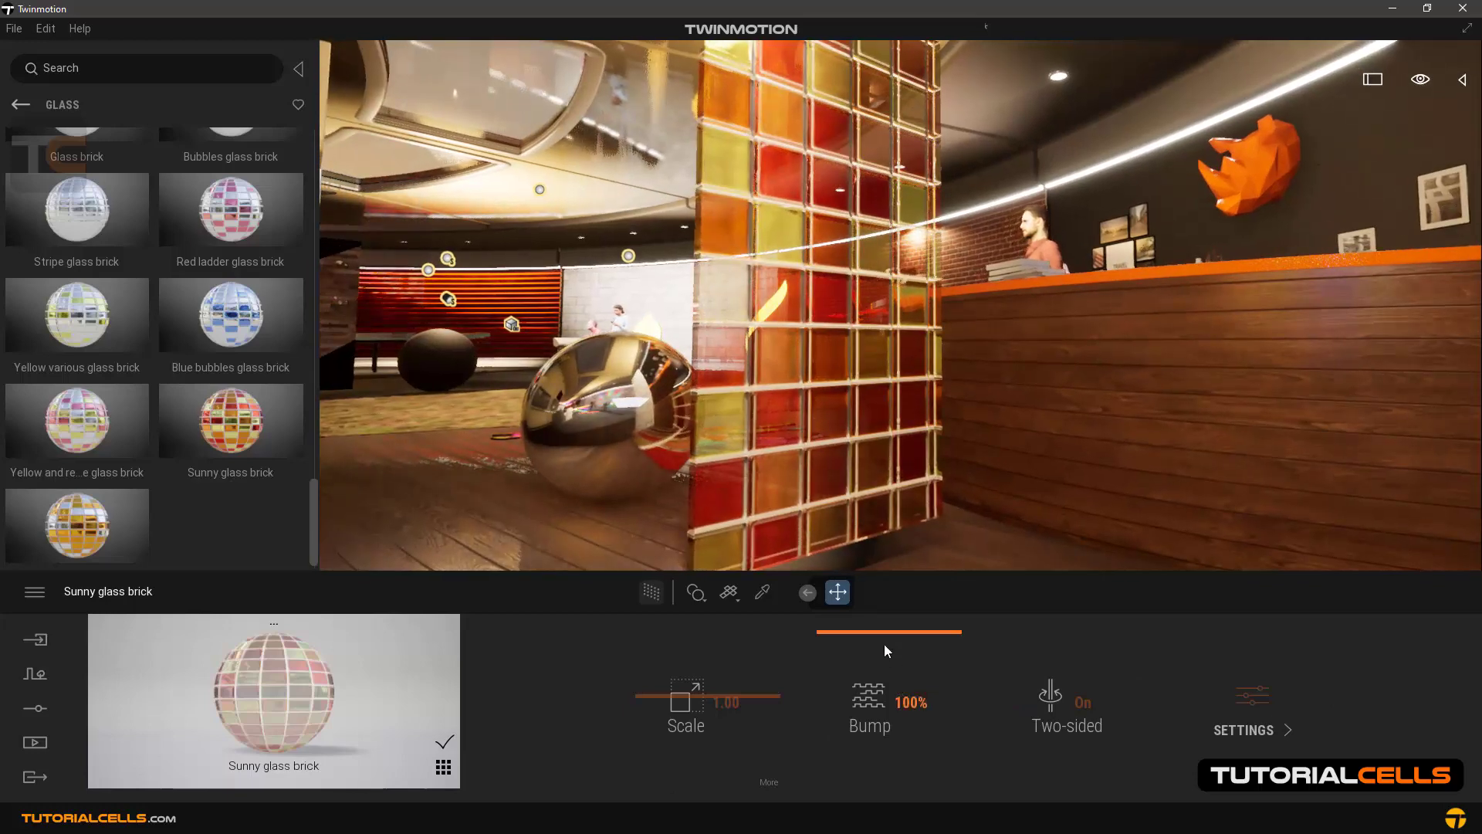
left_click_drag(882, 634, 785, 248)
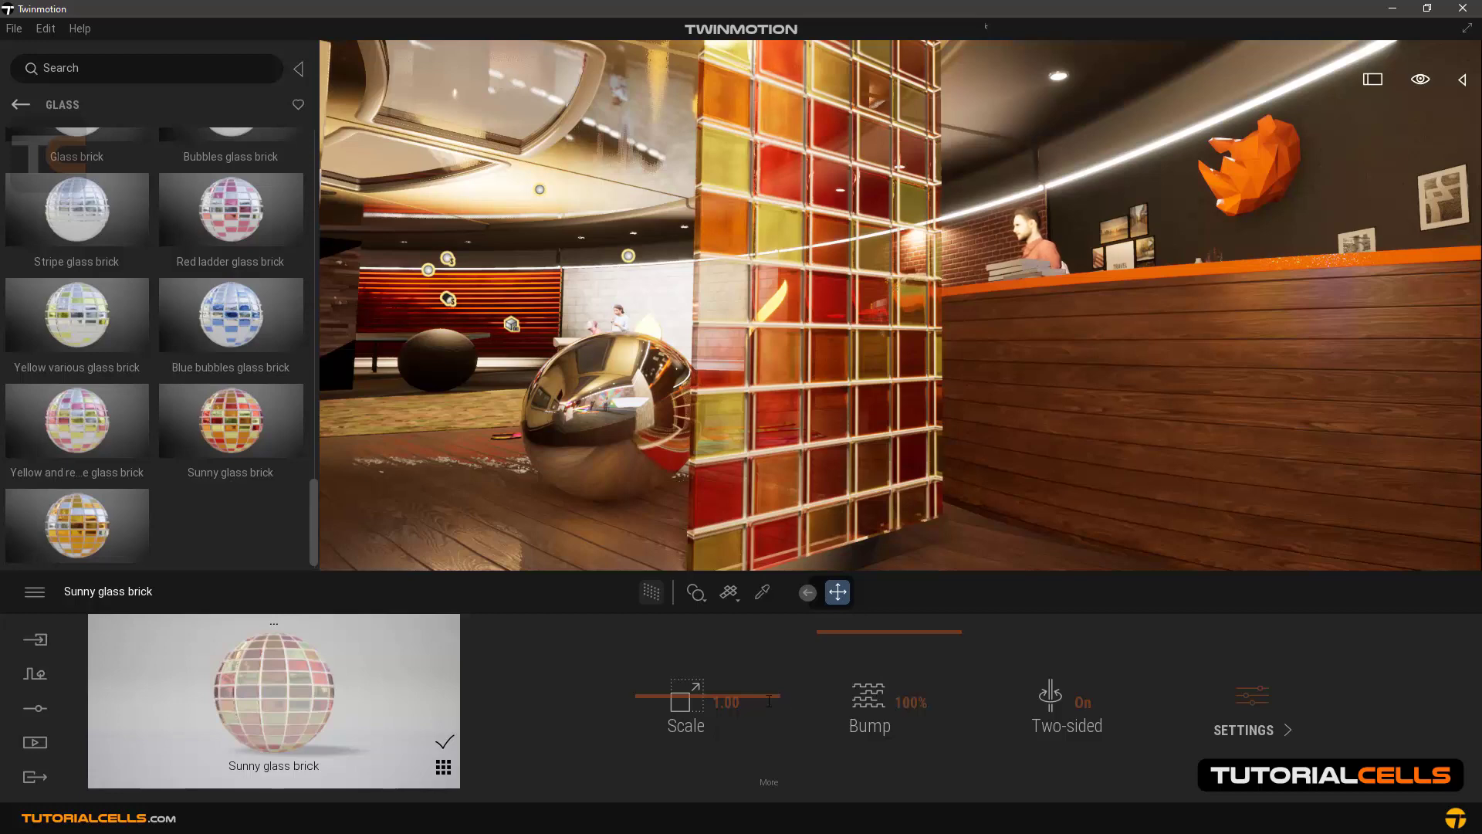
left_click_drag(654, 701, 653, 730)
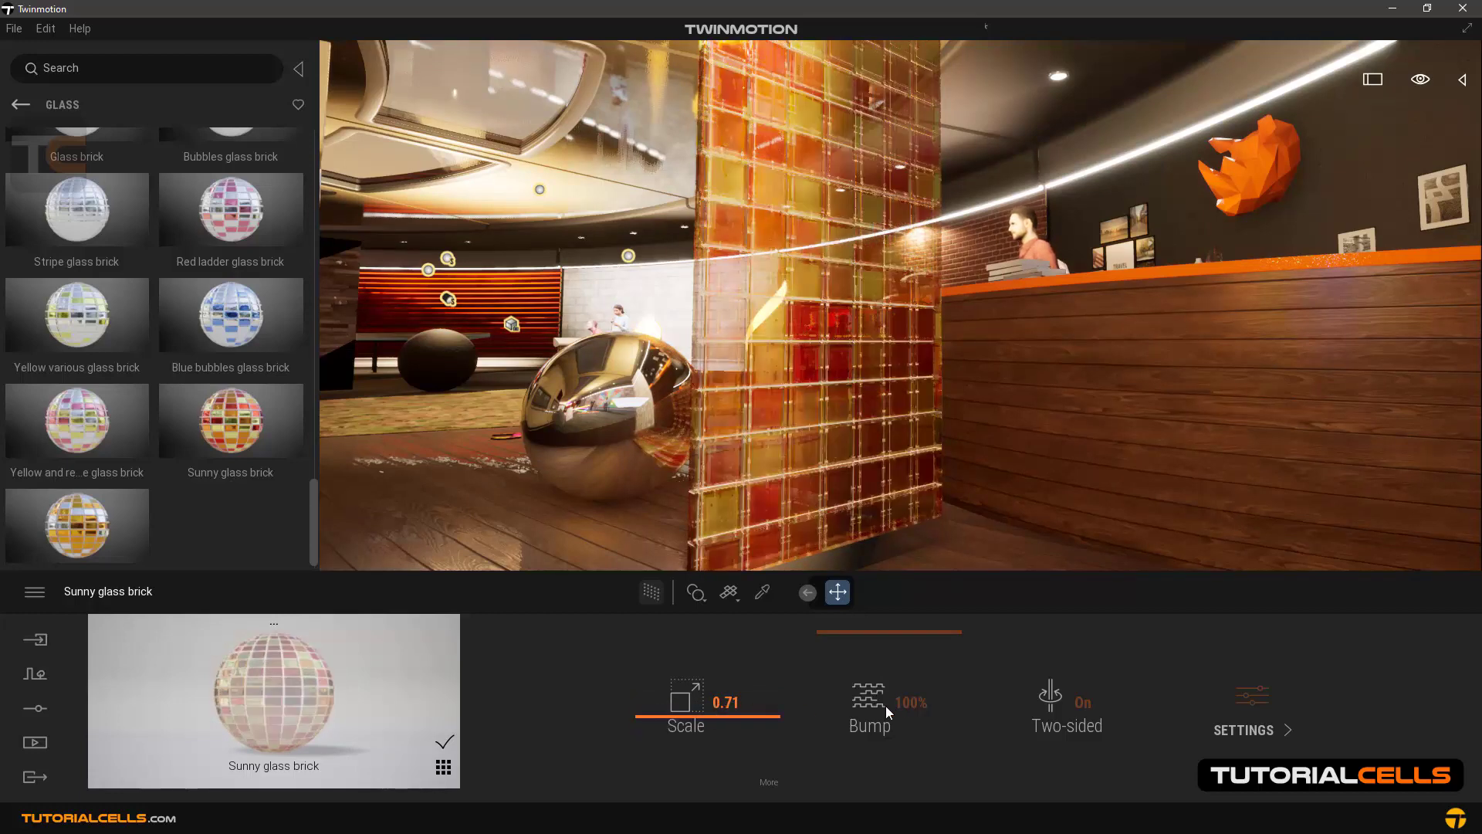
left_click(1078, 704)
left_click(1080, 706)
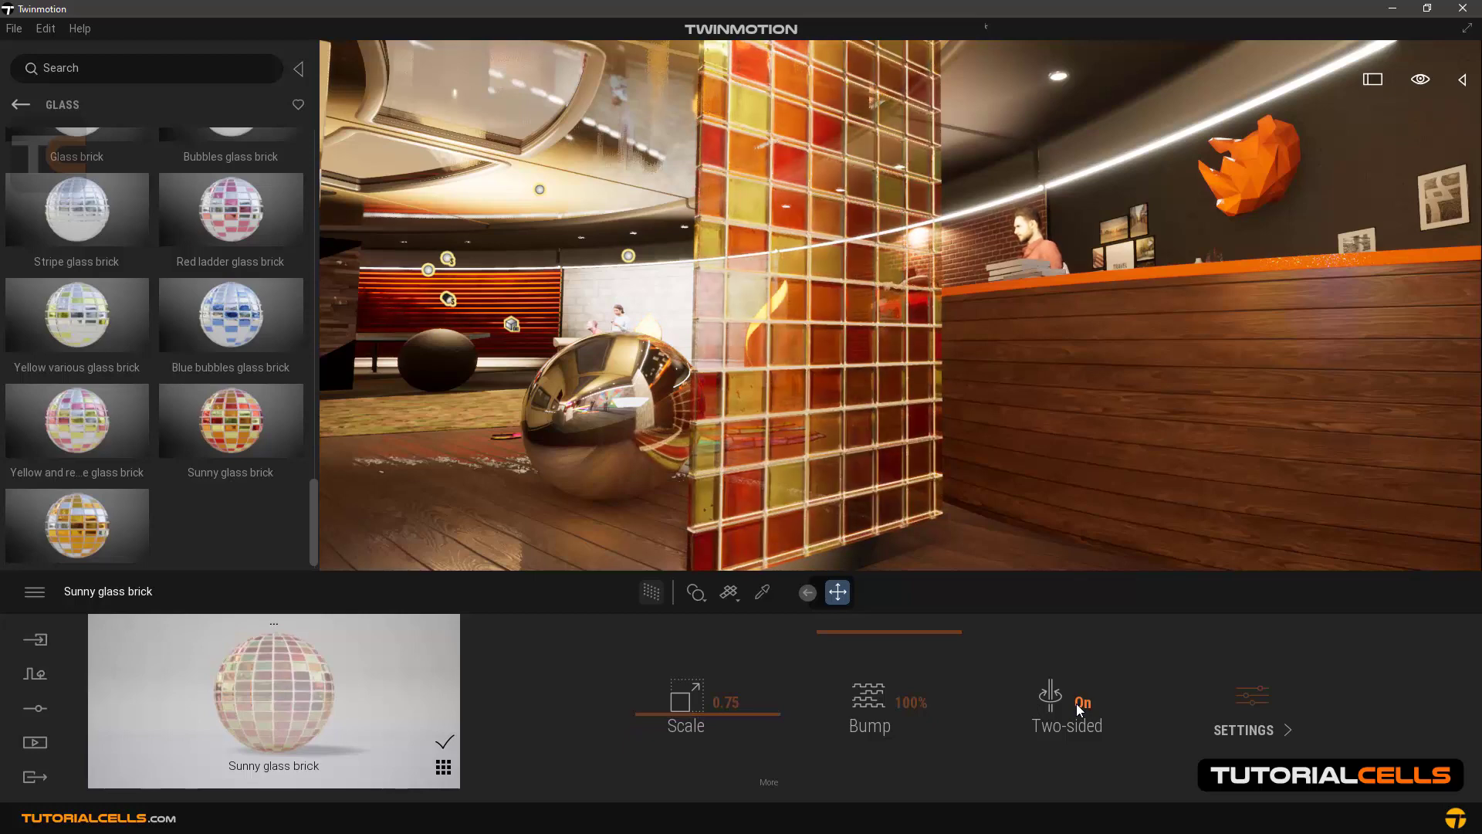
- Change the Sunny glass brick's first color to blue and its second color to red
left_click(1235, 701)
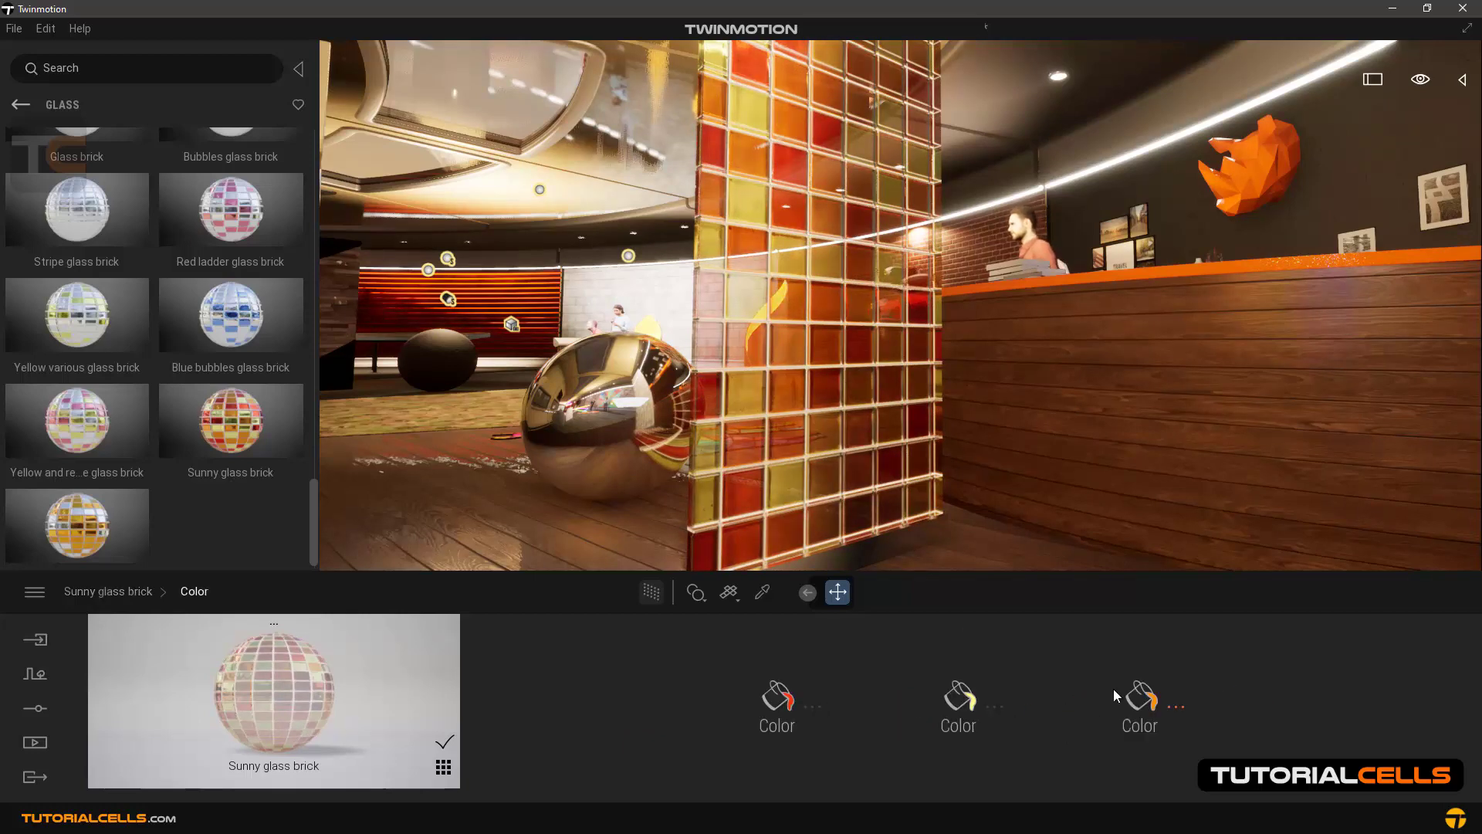
left_click(813, 707)
left_click(559, 321)
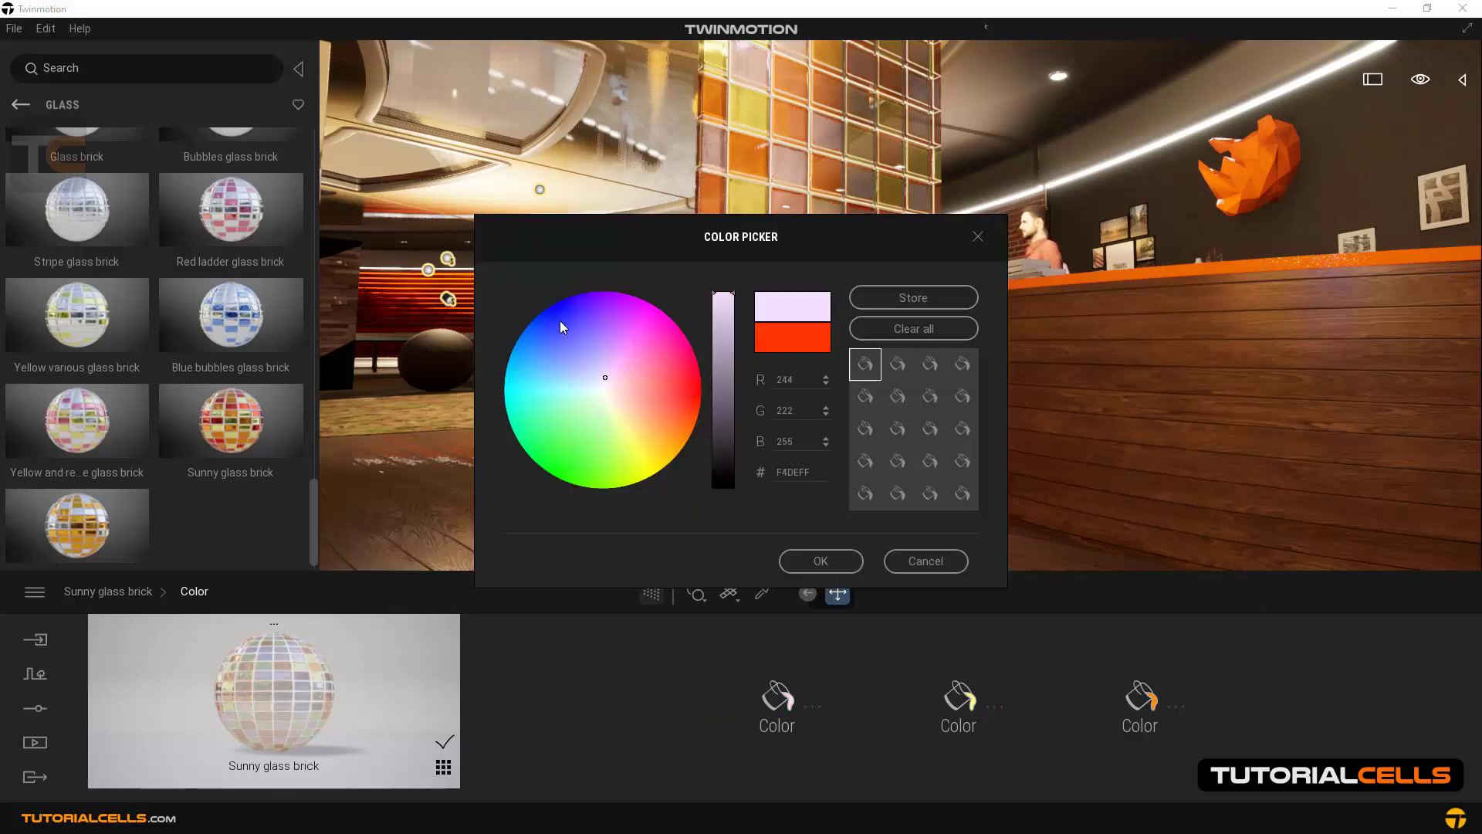
left_click(816, 560)
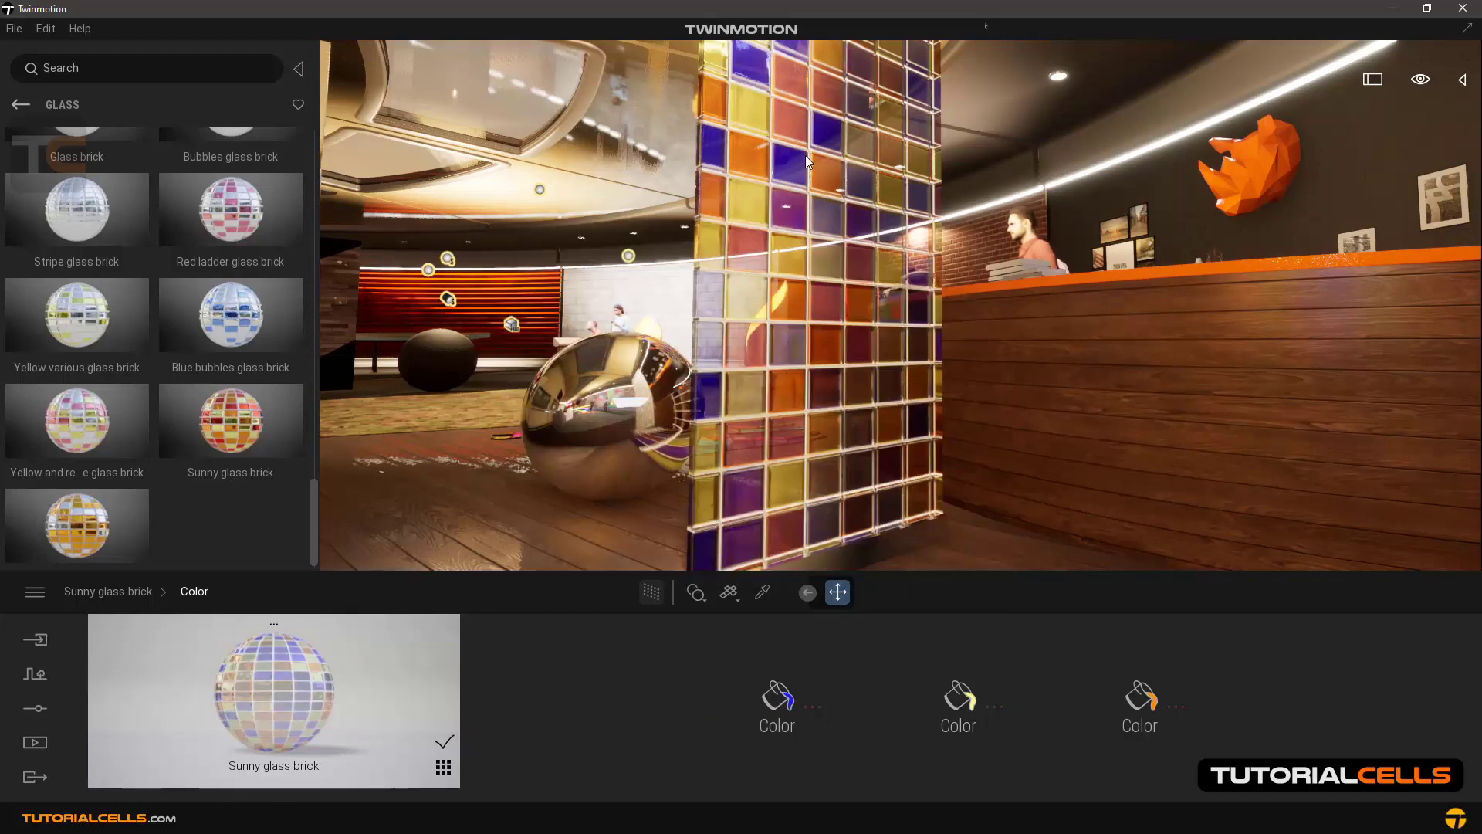
left_click(991, 706)
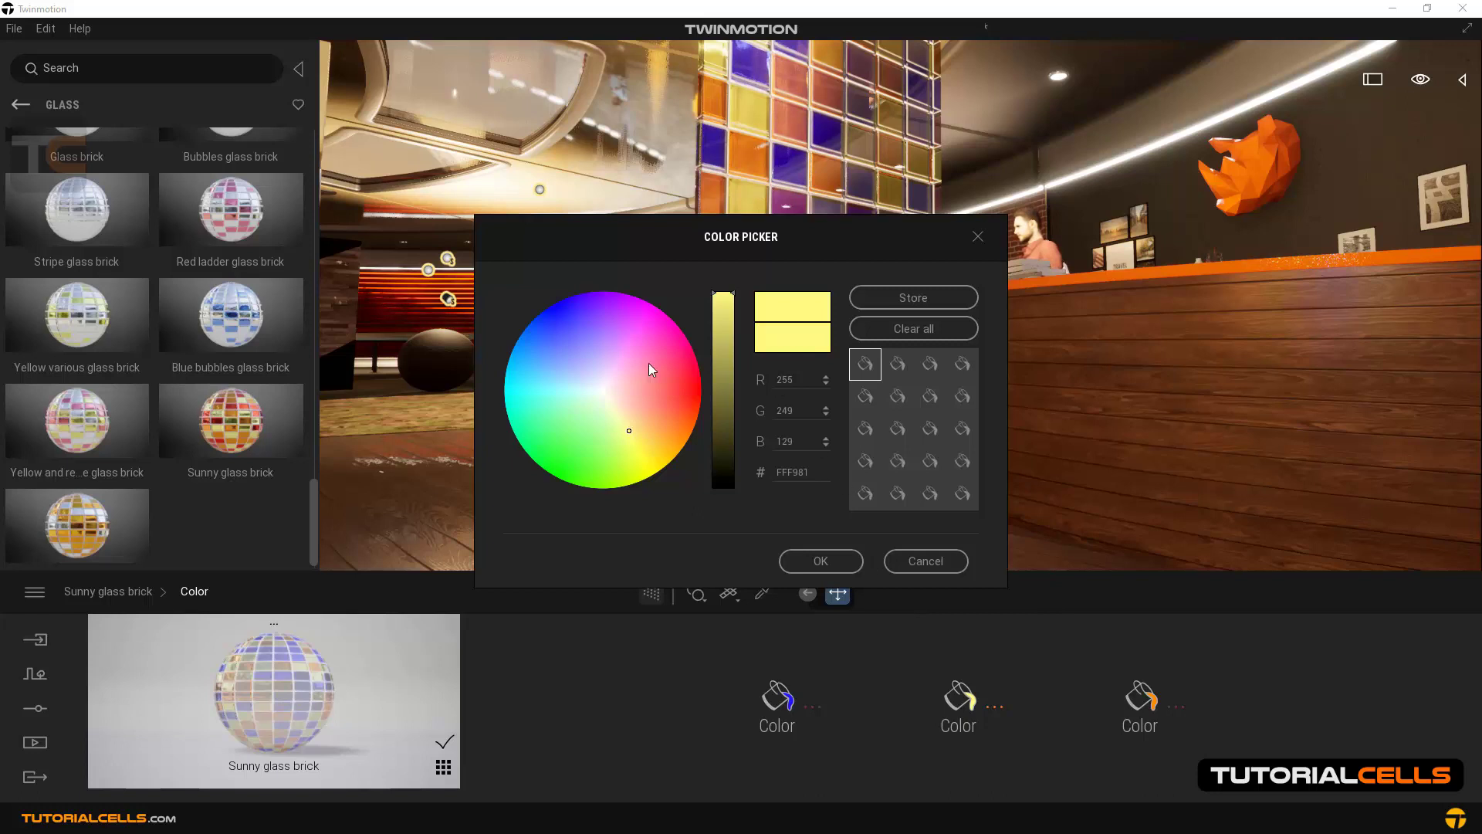
left_click(697, 381)
left_click(821, 561)
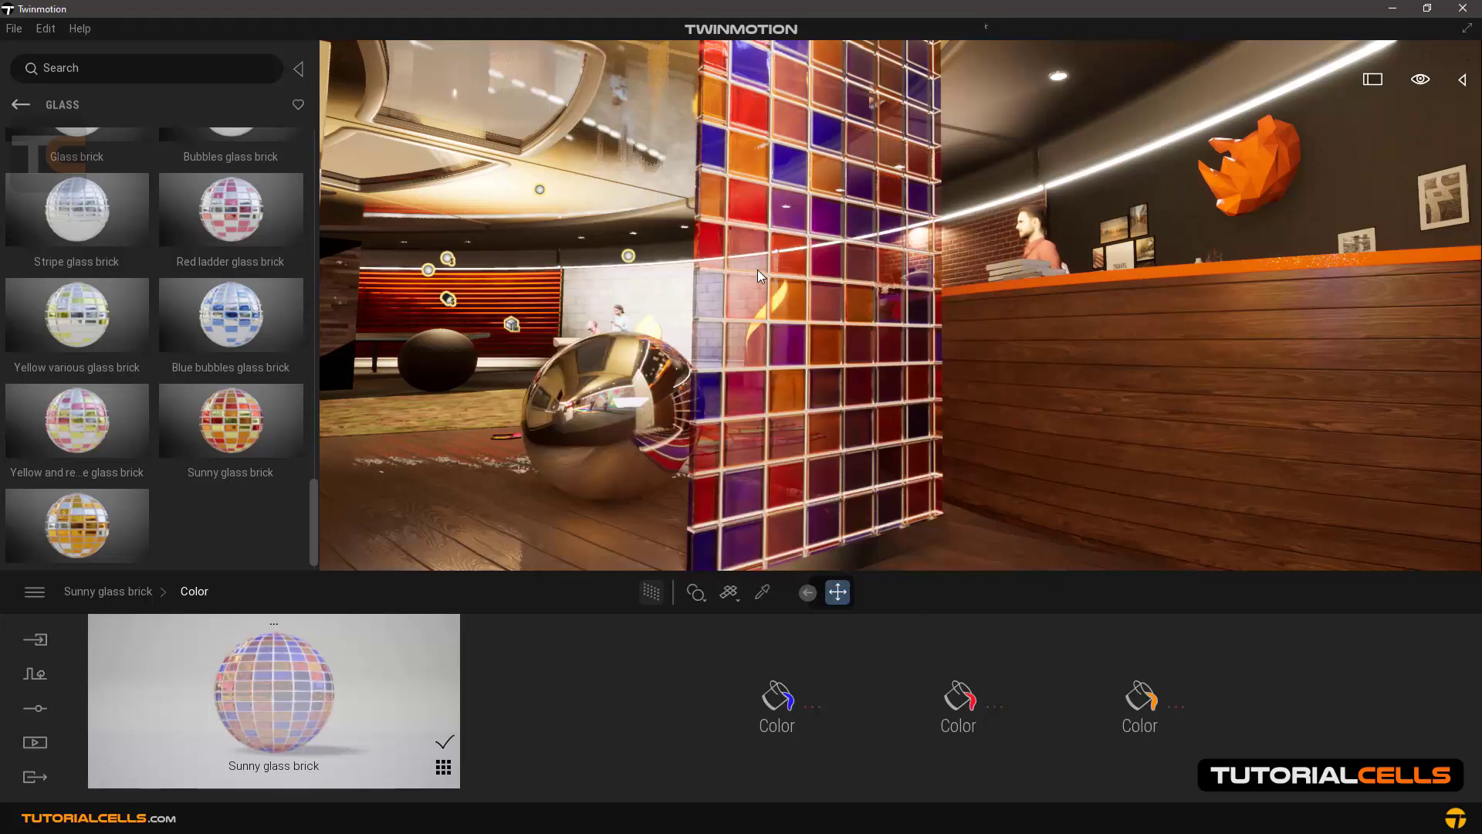
- From the metal materials, apply Carbon to the chrome sphere beside the glass partition and replace it with Galvanised steel 02
left_click(20, 104)
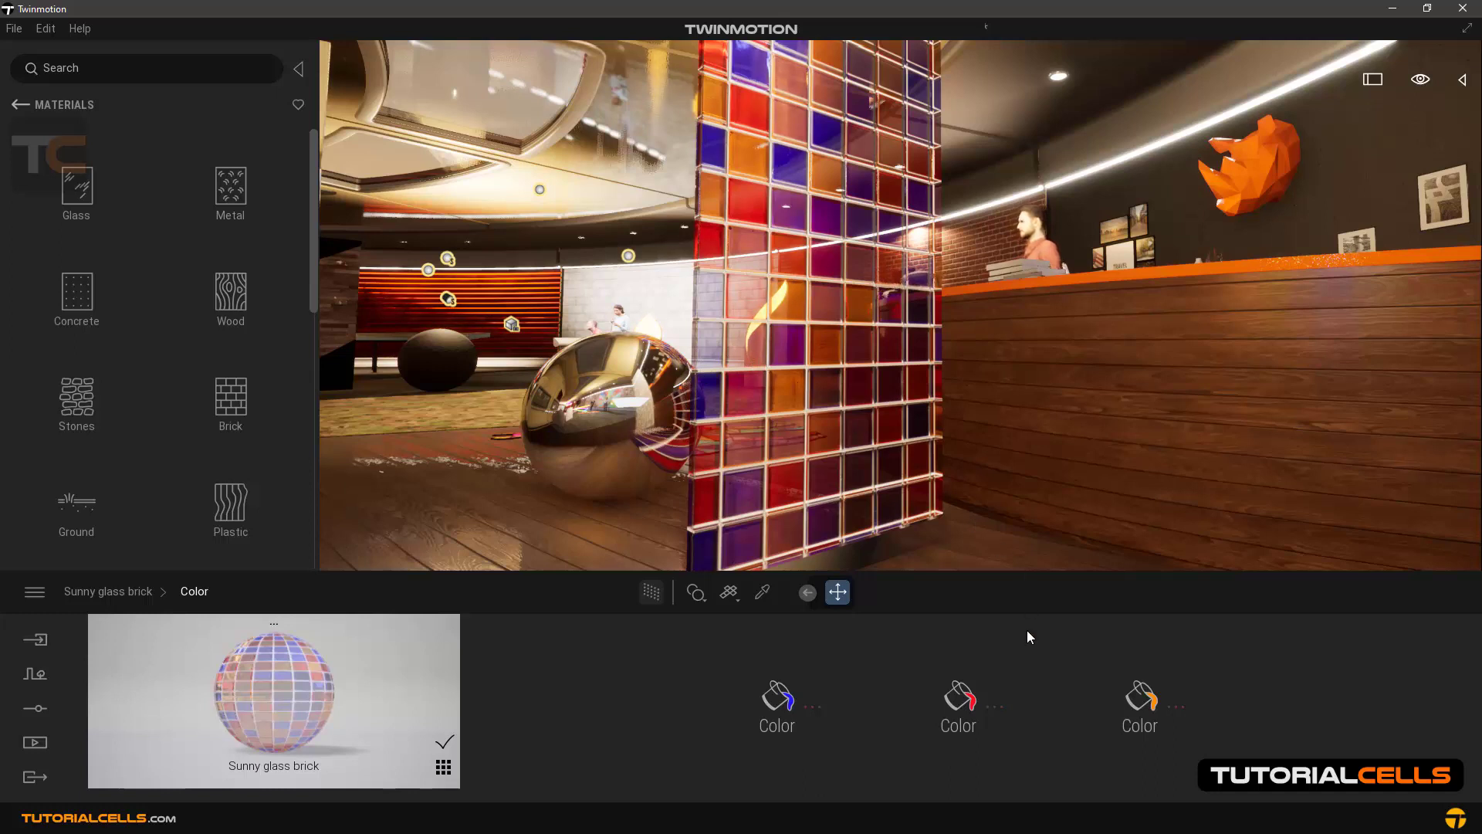
left_click(246, 197)
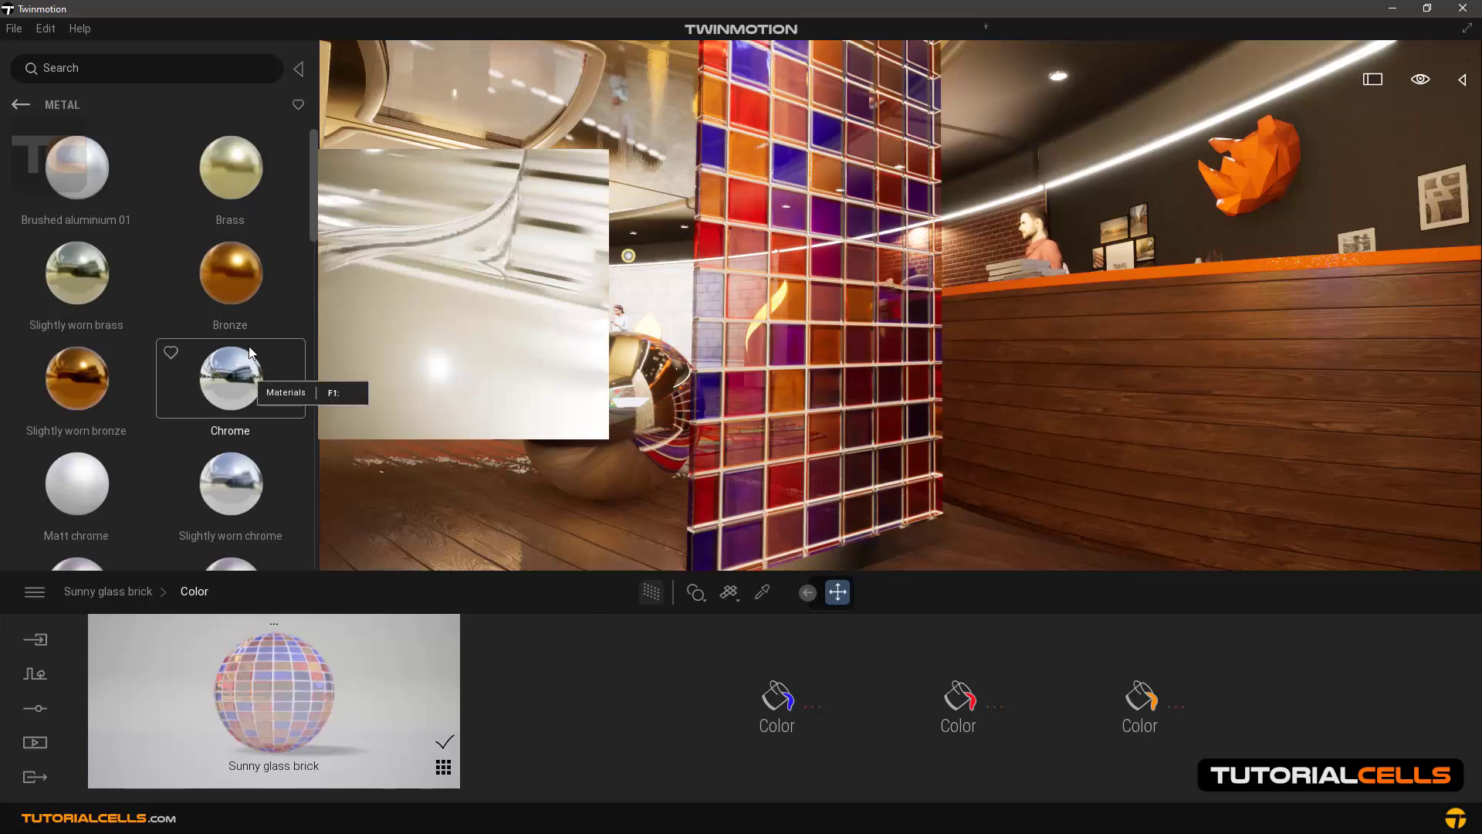
scroll(309, 284, "down", 1)
scroll(307, 283, "down", 5)
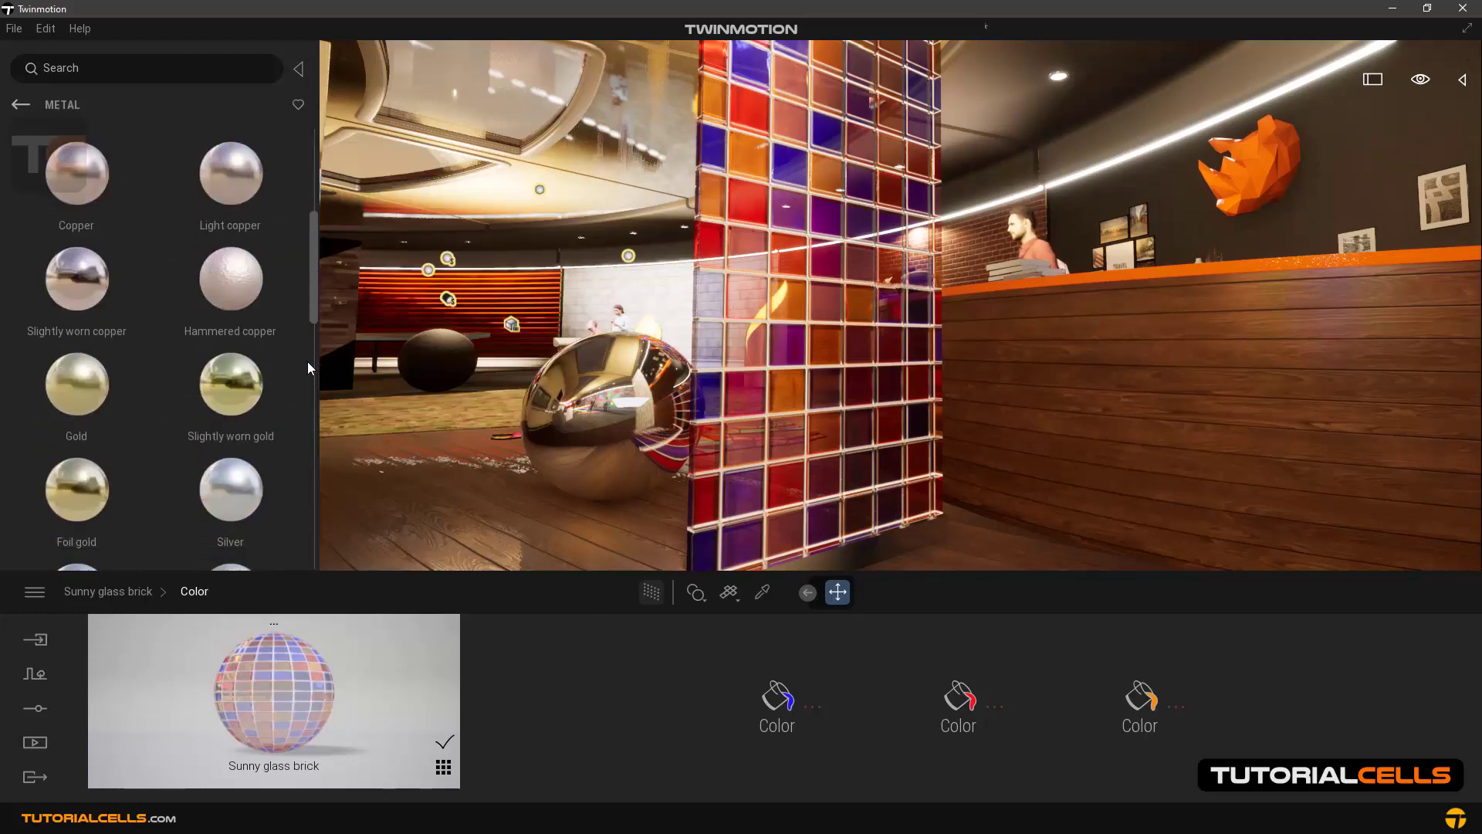
mouse_move(234, 373)
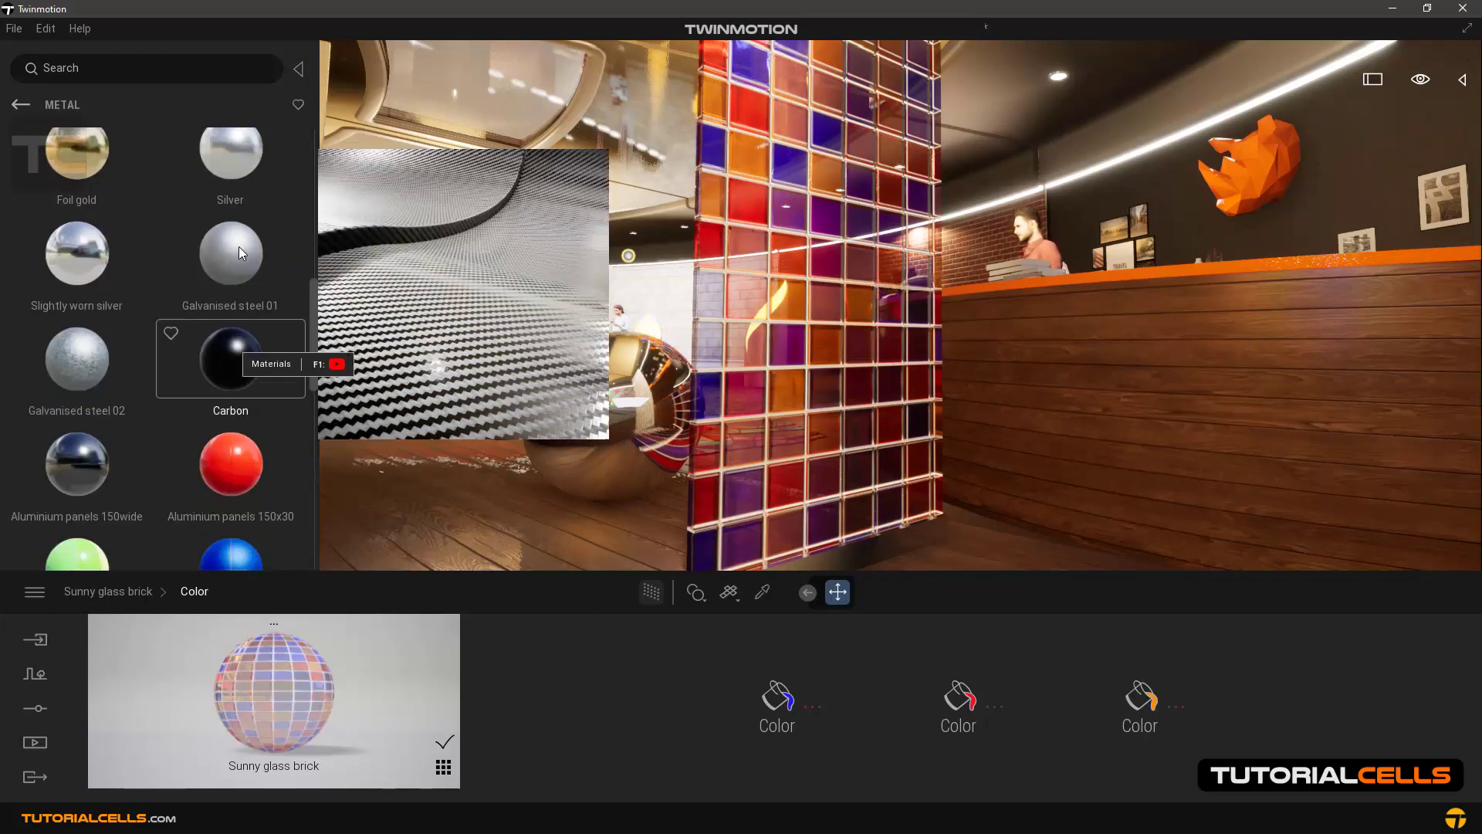
left_click_drag(230, 366, 587, 395)
middle_click_drag(594, 428, 776, 458)
left_click_drag(82, 369, 718, 443)
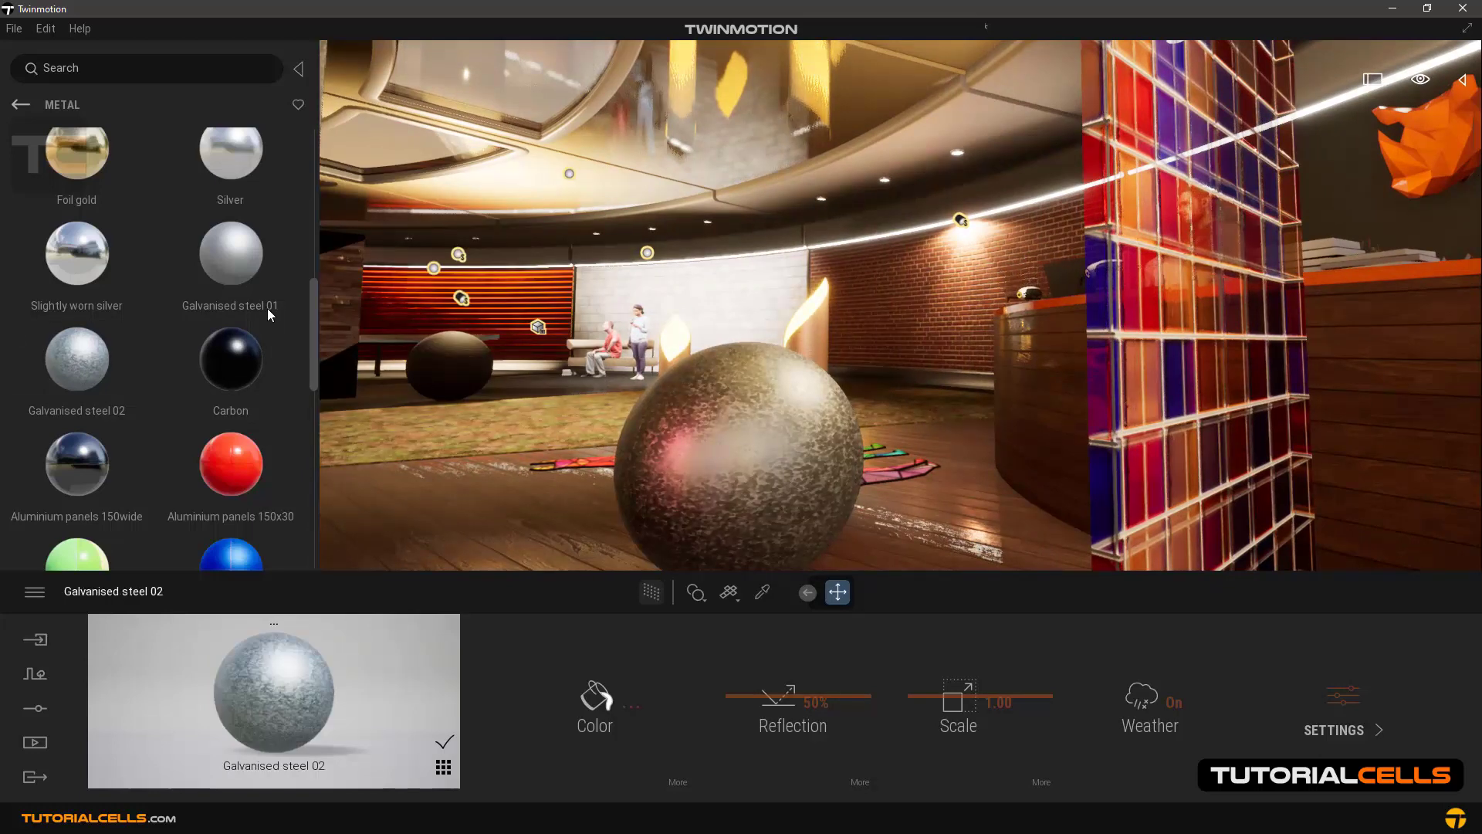
- Apply Hammered copper to the sphere beside the glass partition, adjust its bump and view the normal map used
left_click_drag(310, 303, 310, 245)
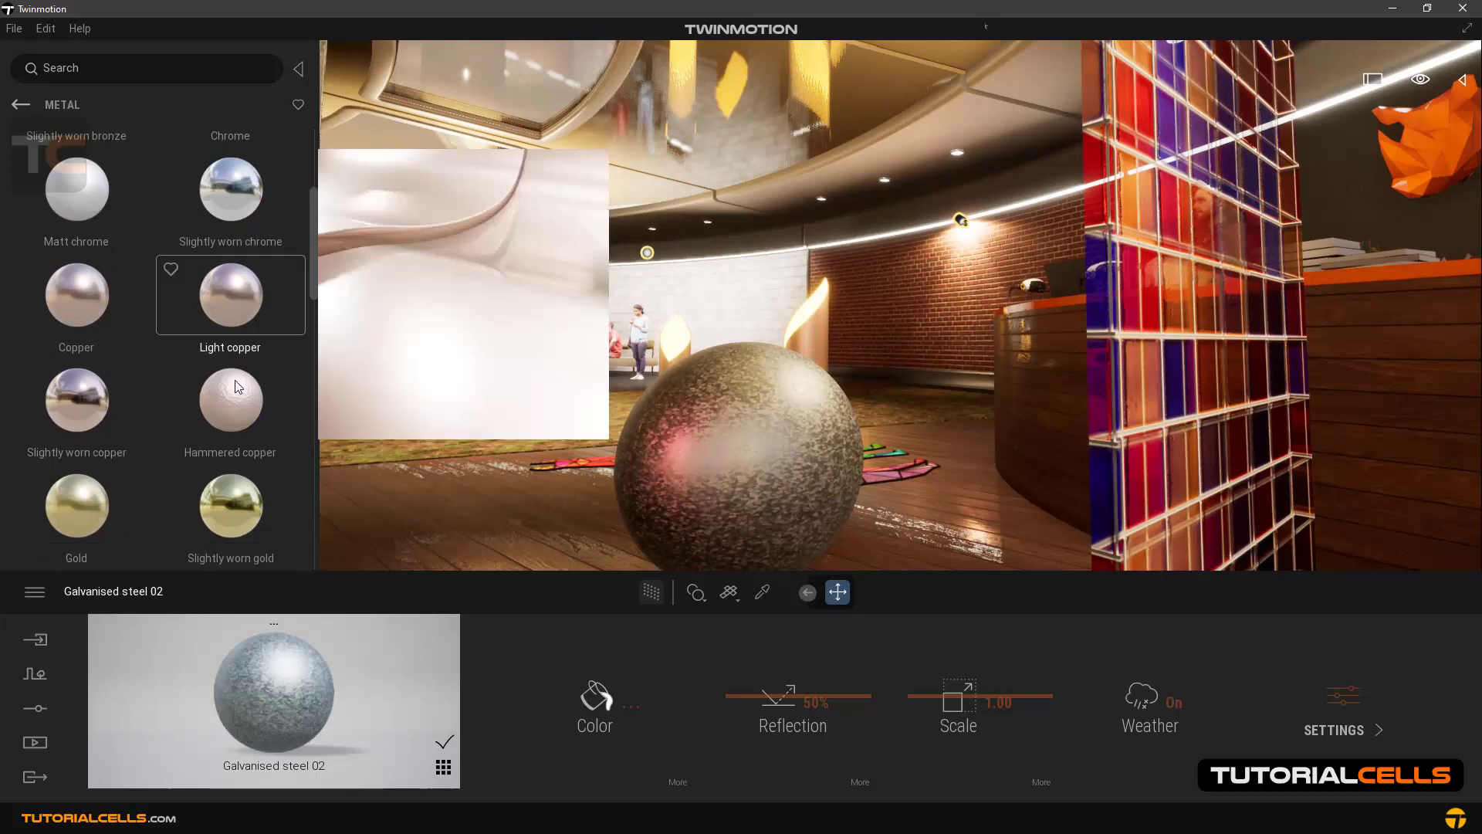
left_click_drag(231, 400, 736, 443)
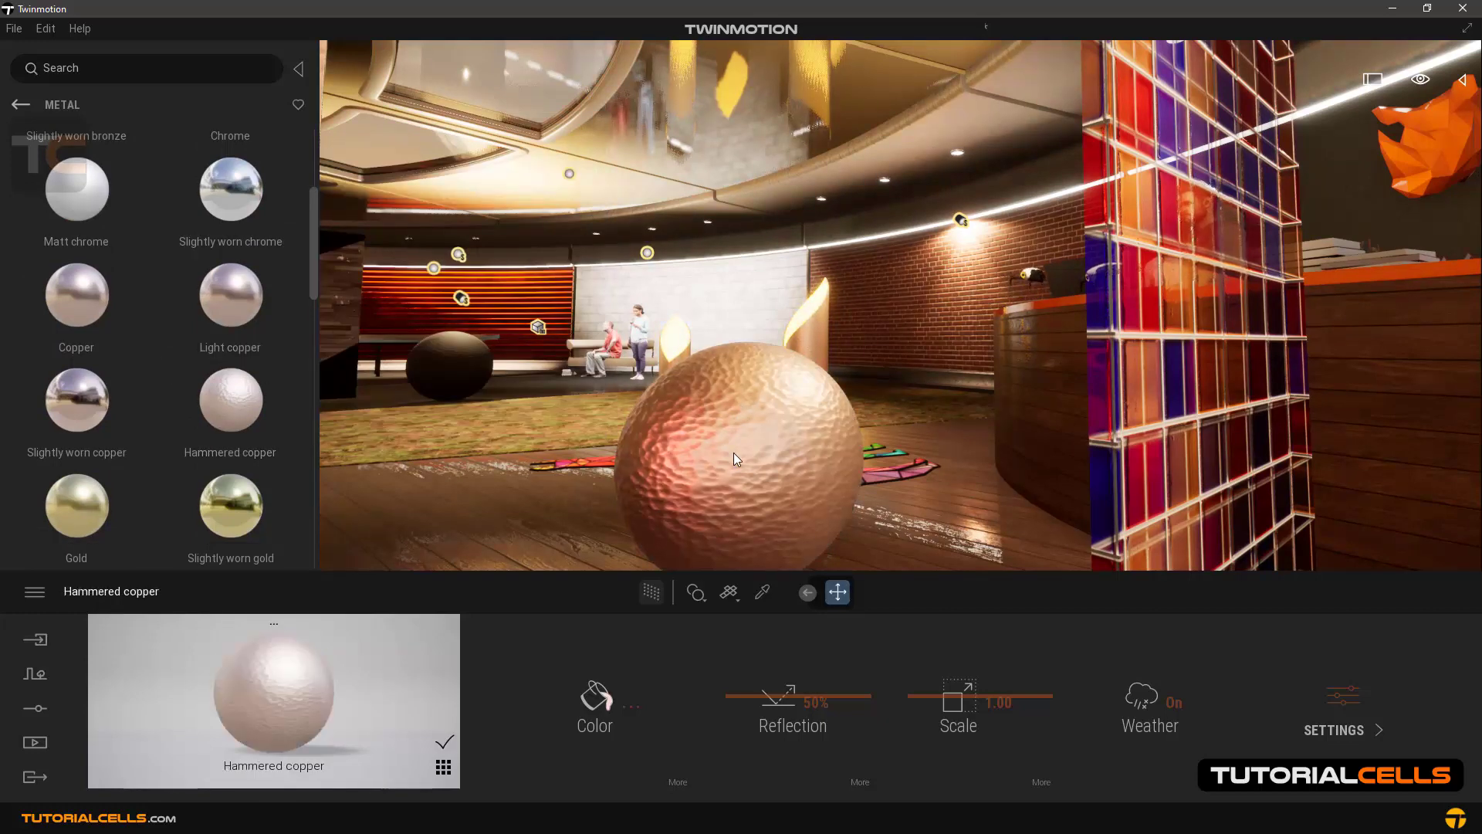
left_click(1340, 714)
mouse_move(593, 640)
left_mouse_down()
mouse_move(598, 756)
mouse_move(599, 652)
left_mouse_up()
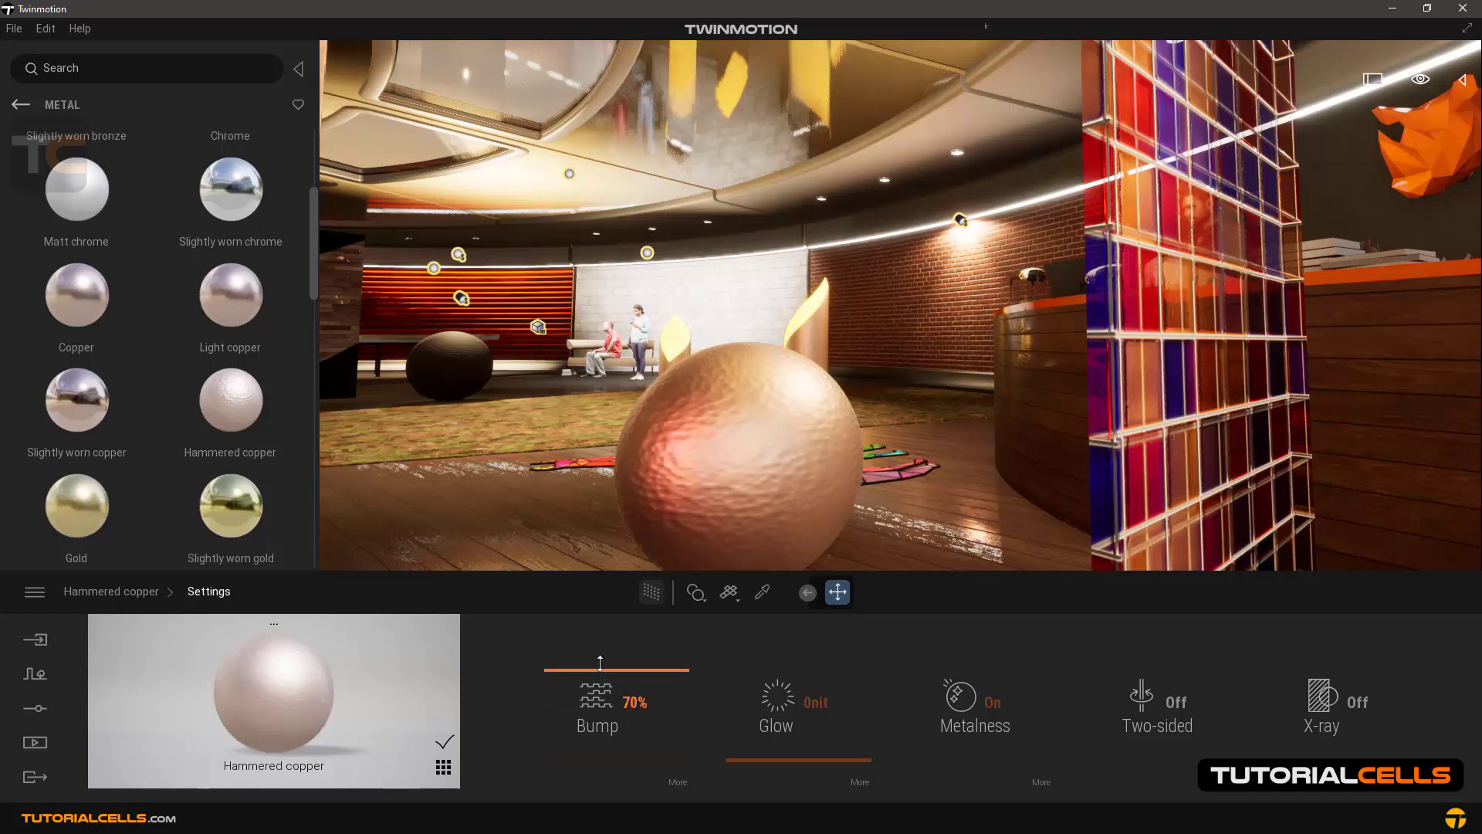
left_click(676, 782)
mouse_move(893, 708)
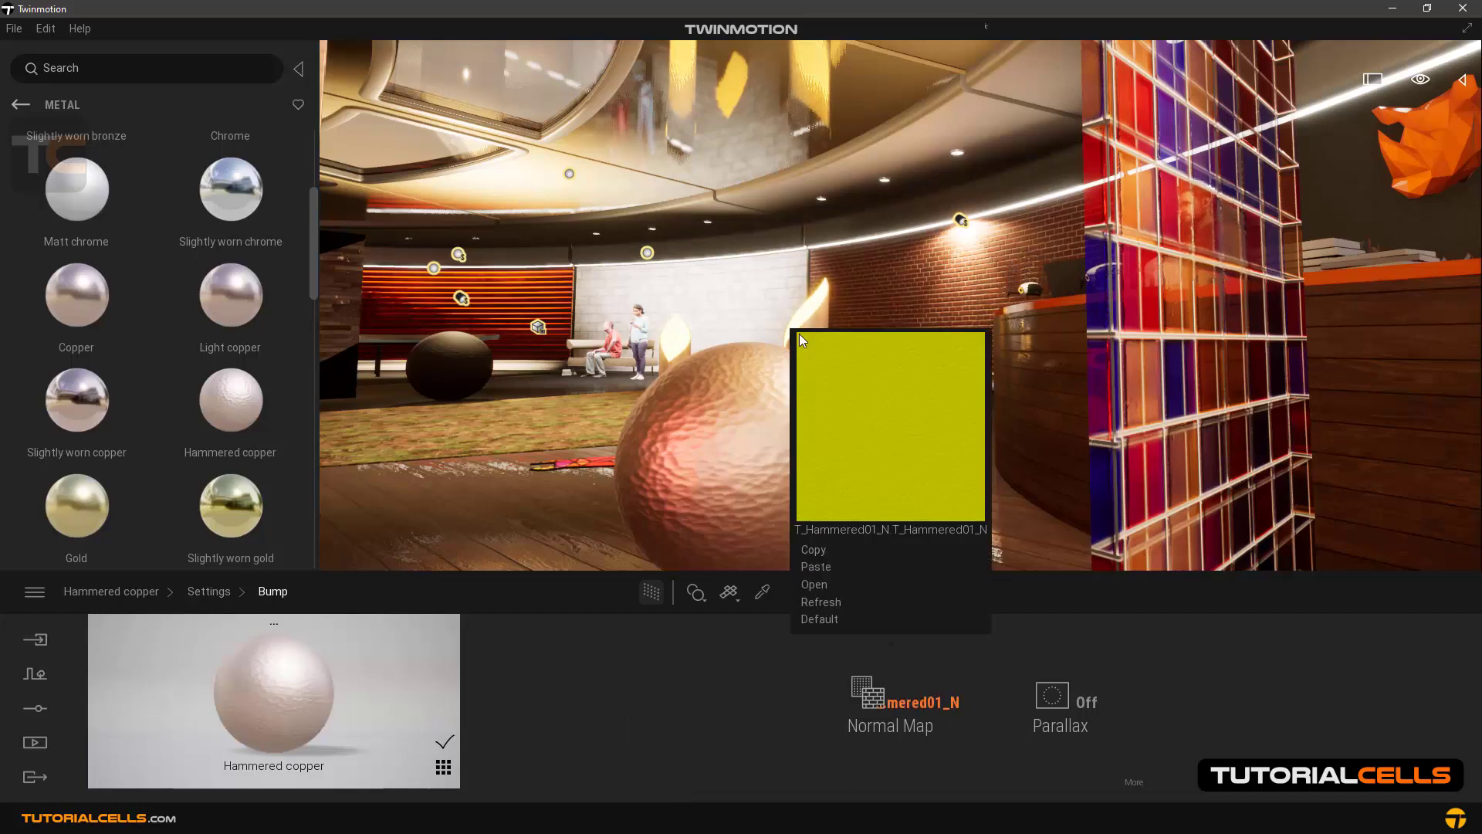
- Apply the Aluminium siding 03 metal to the sphere beside the glass partition
left_click_drag(311, 219, 308, 359)
mouse_move(252, 366)
left_click_drag(414, 373, 733, 448)
left_click_drag(582, 493, 763, 453)
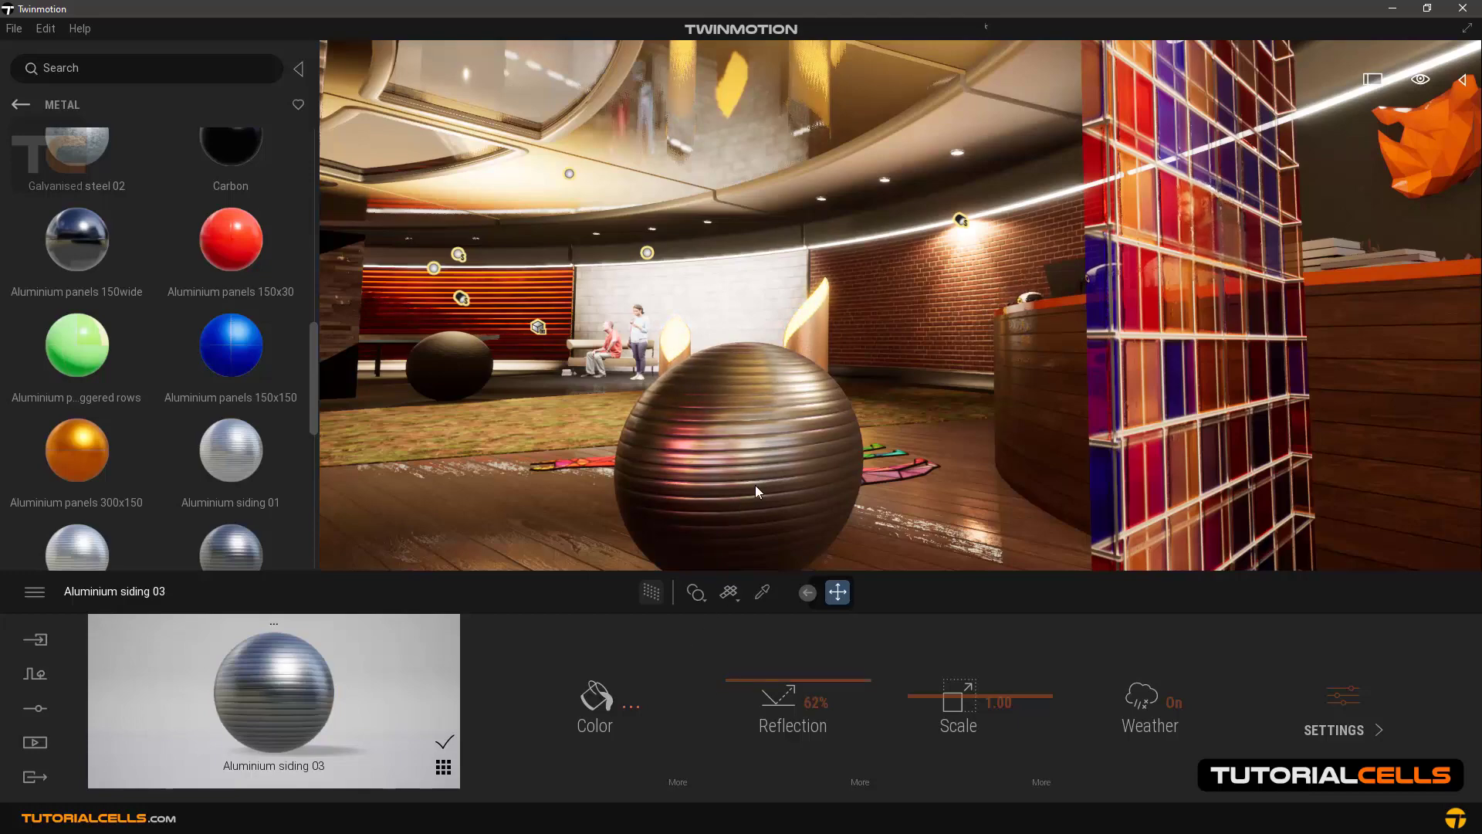
- Apply Aluminium siding 03 to the other sphere, on the paving in front of the windows
scroll(1060, 650, "up", 2)
right_click_drag(817, 474, 798, 467)
right_click_drag(984, 465, 664, 419)
left_click_drag(219, 543, 839, 382)
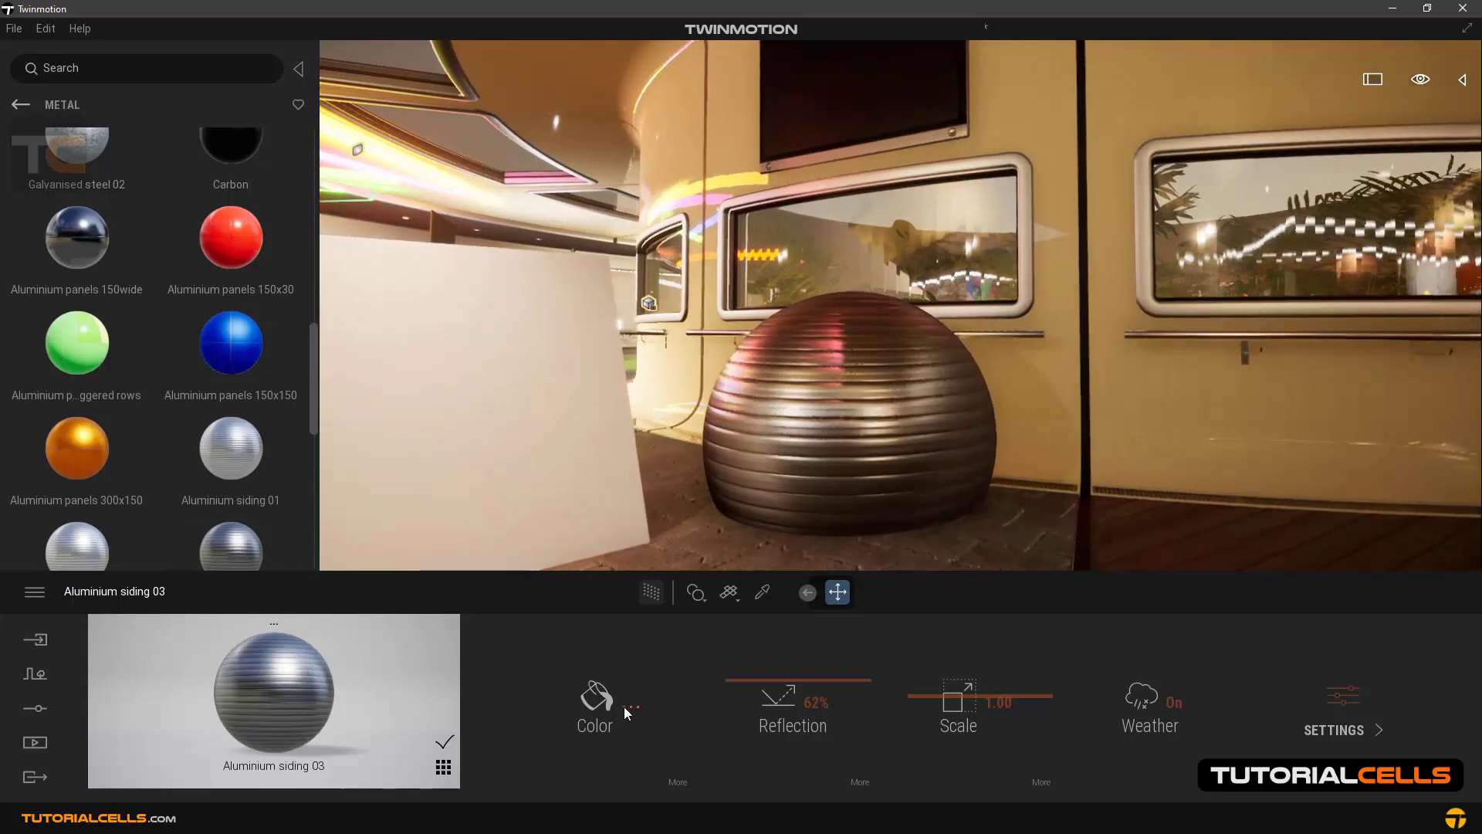
- Compare the Aluminium siding 03 relief by setting its bump to 0%, raising it to 100% and returning it to 0%
left_click(674, 782)
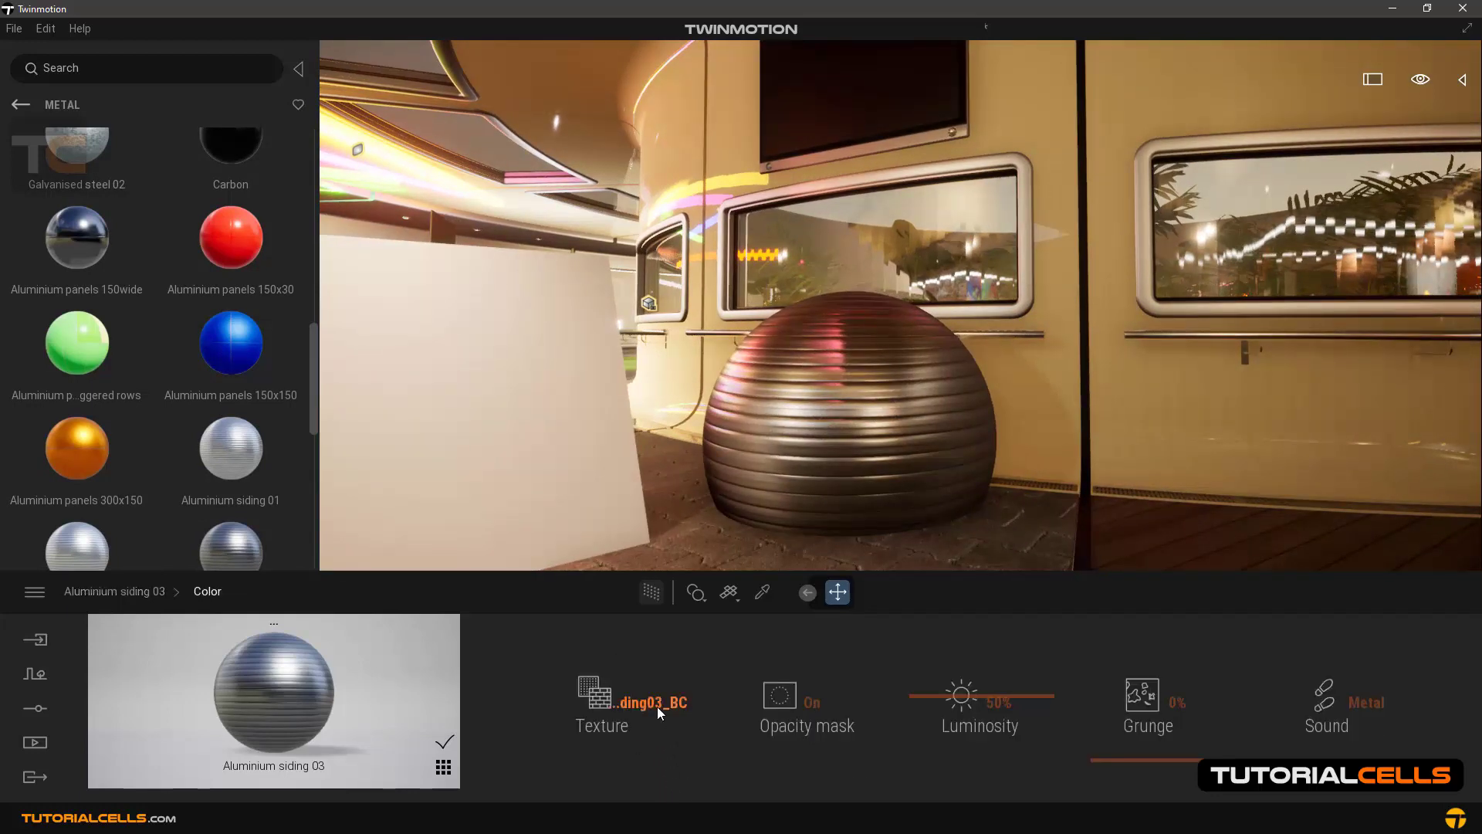
left_click(656, 706)
left_click(94, 595)
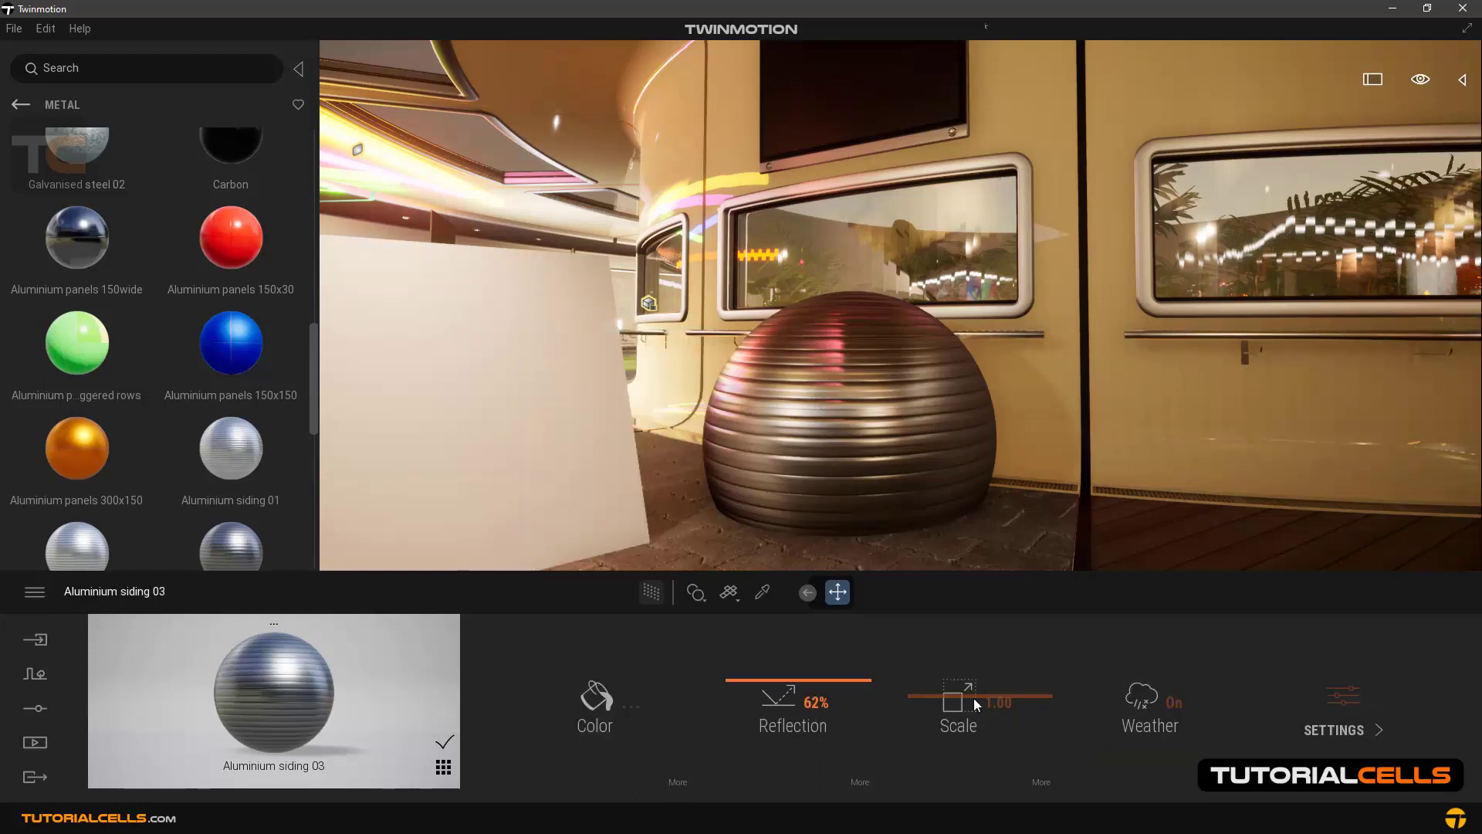
left_click(1326, 698)
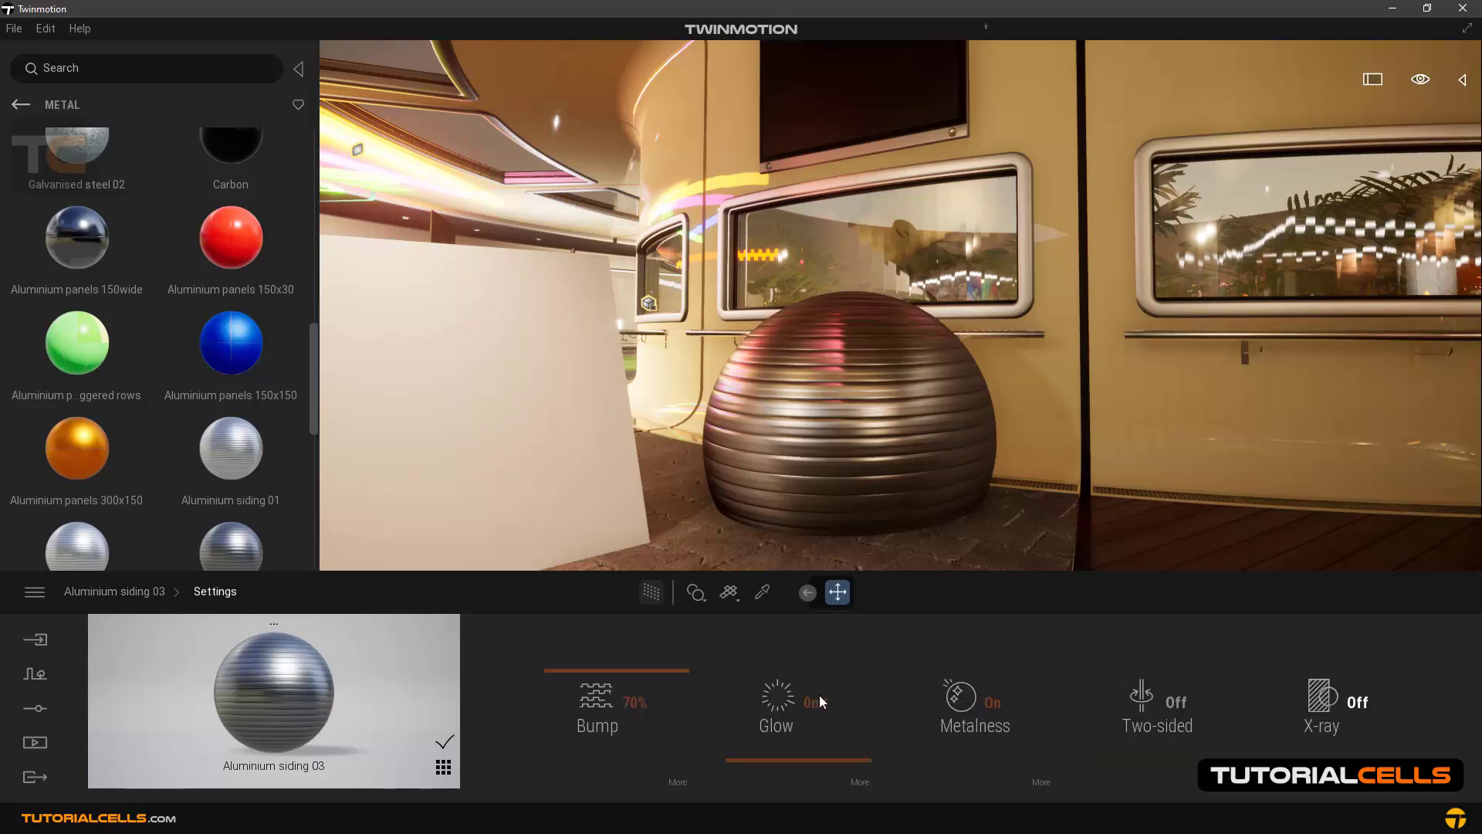
left_click_drag(662, 699, 587, 699)
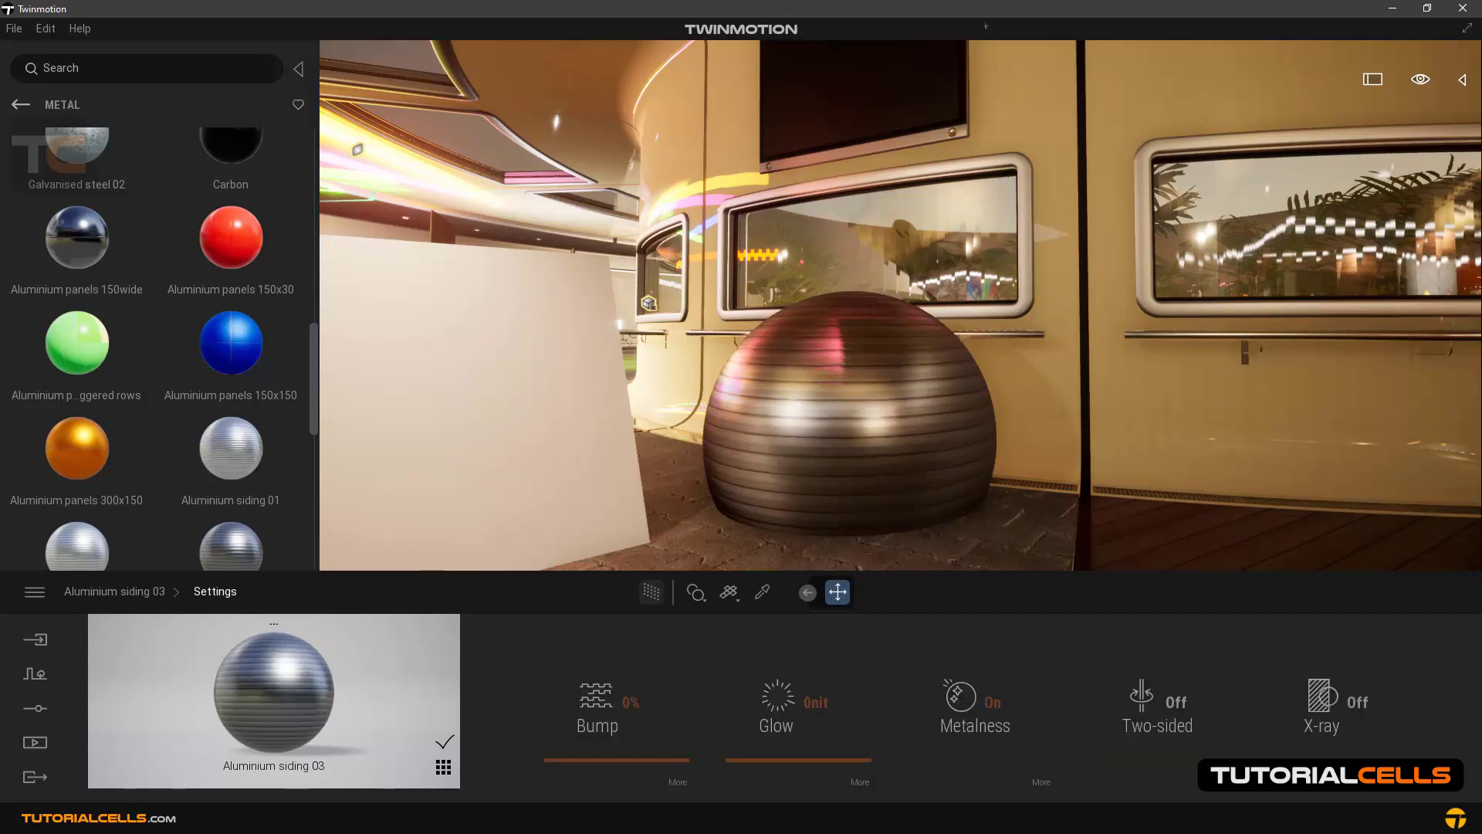
scroll(831, 414, "up", 3)
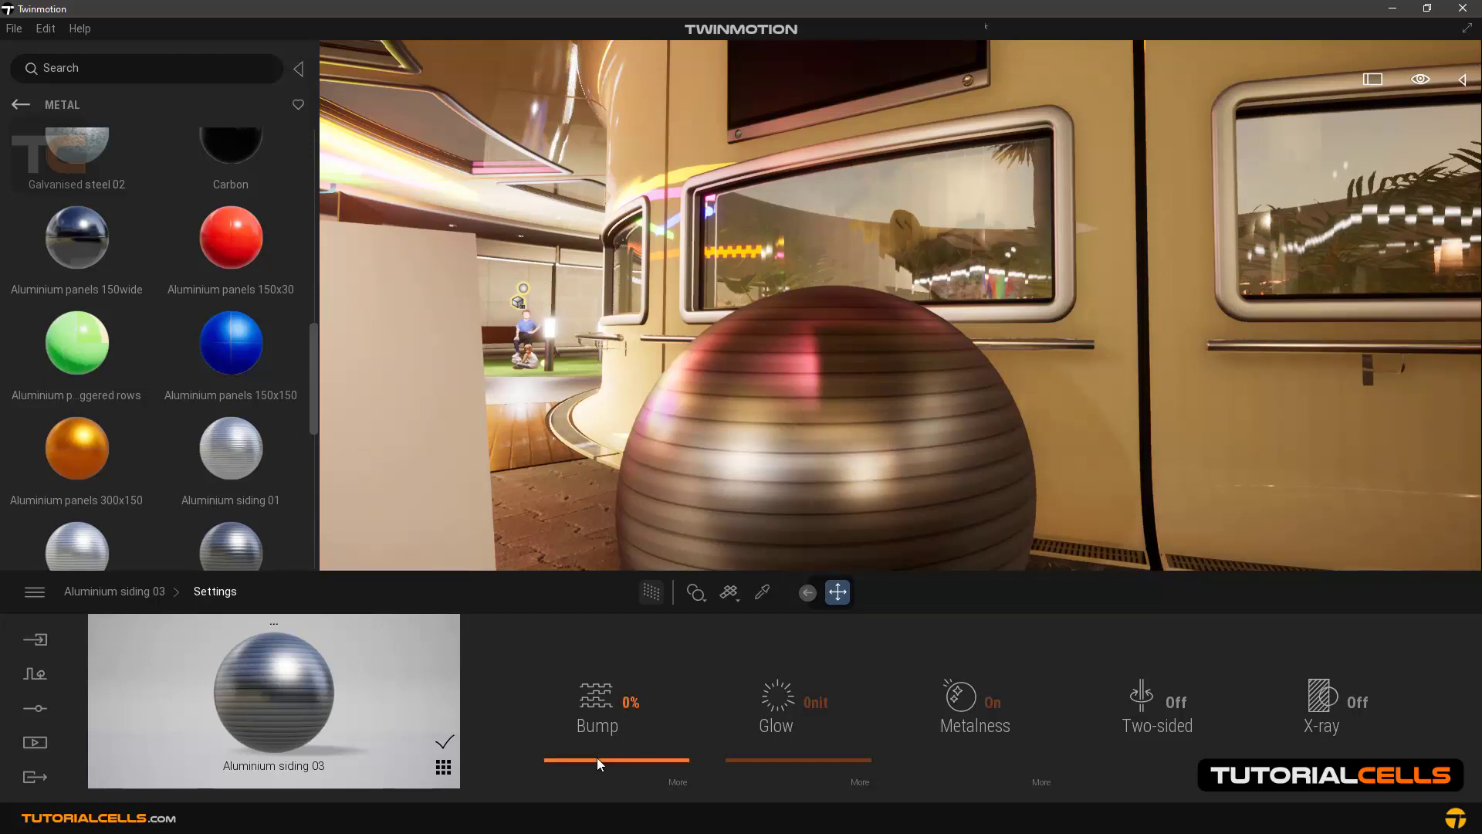
left_click_drag(596, 709, 604, 585)
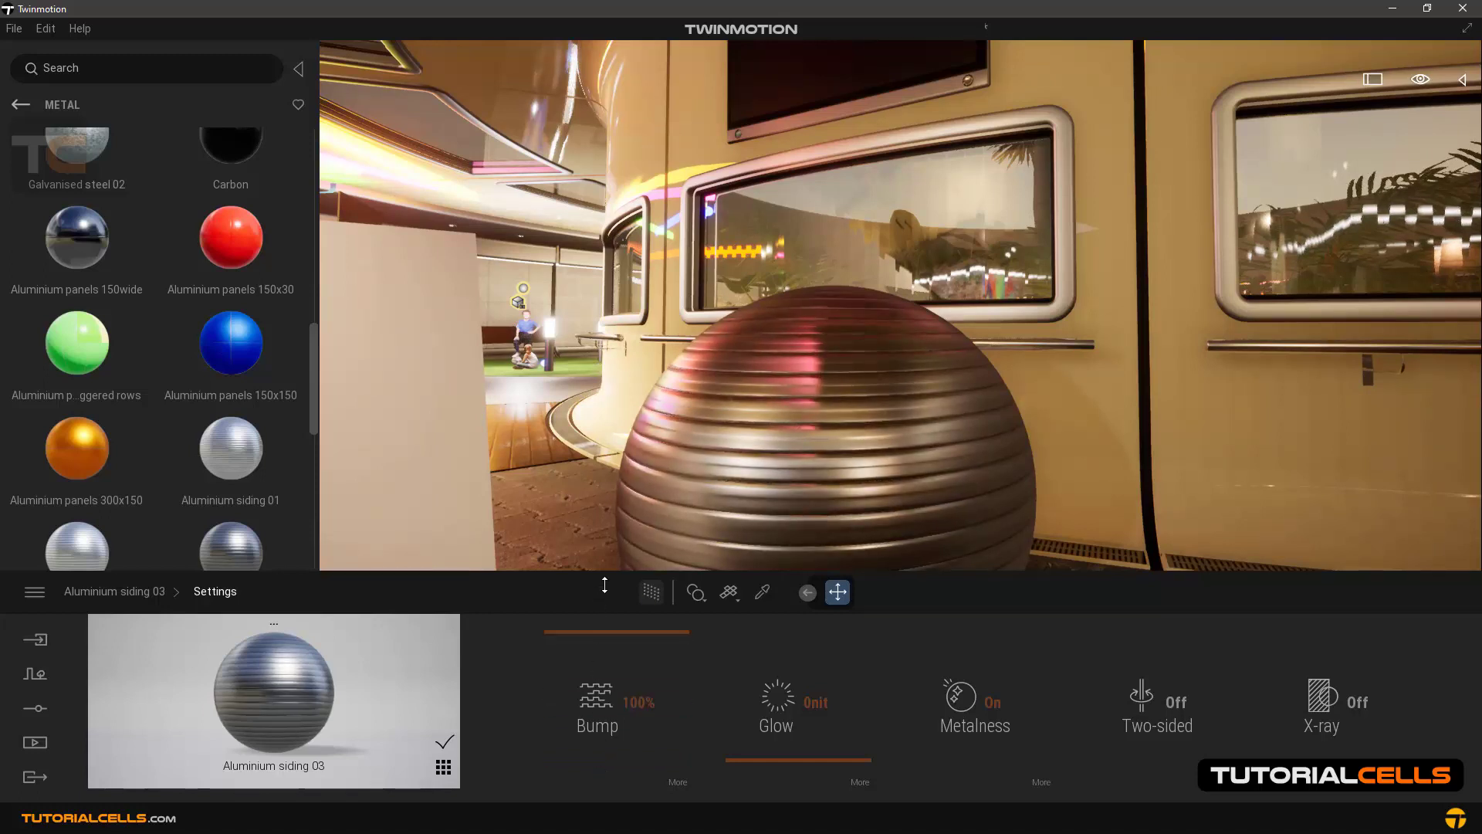
left_click_drag(605, 655, 606, 799)
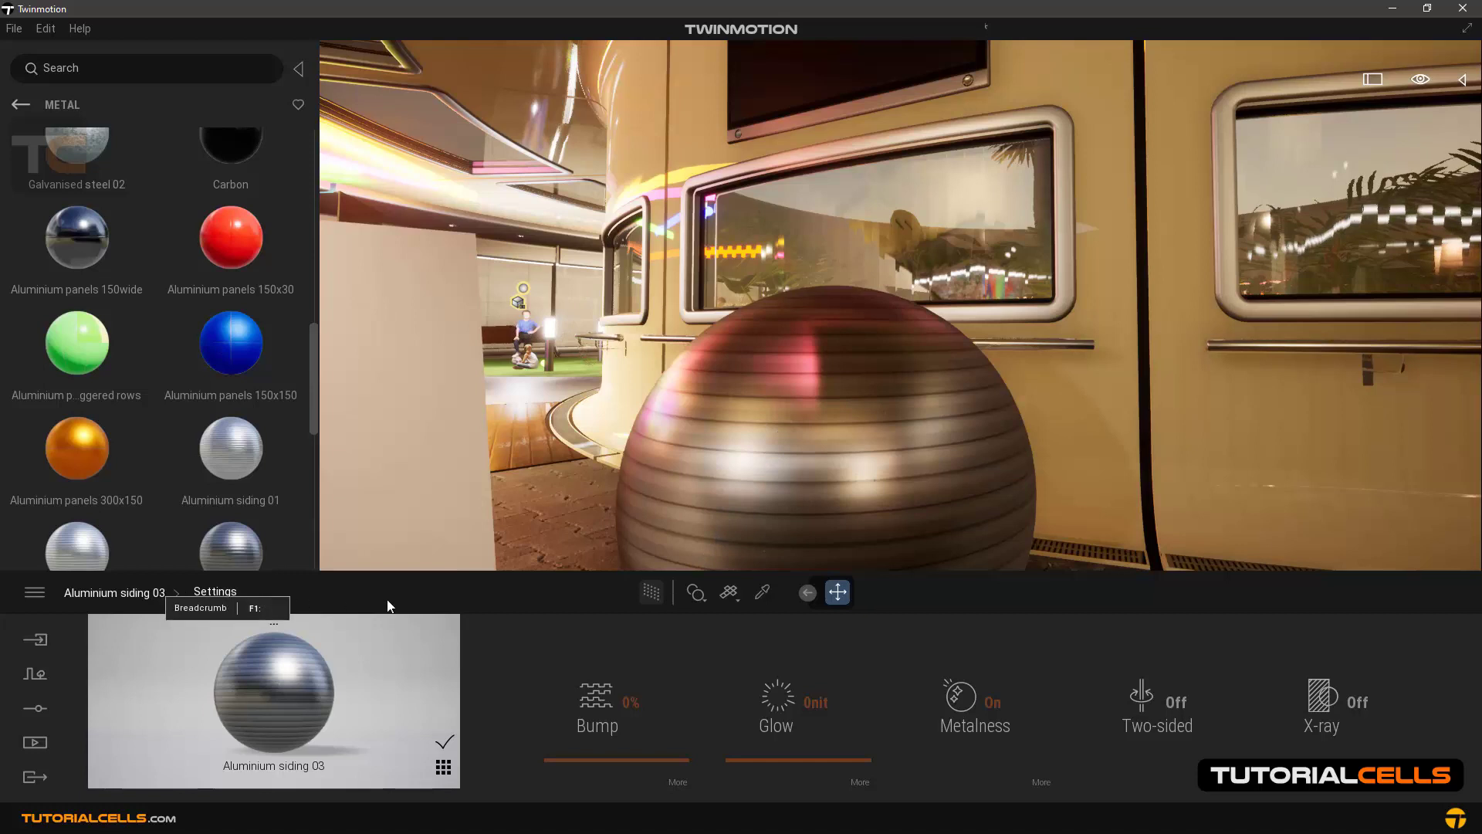
- Load the image "texture for speed 2" as the color texture of Aluminium siding 03
left_click(160, 592)
left_click(631, 704)
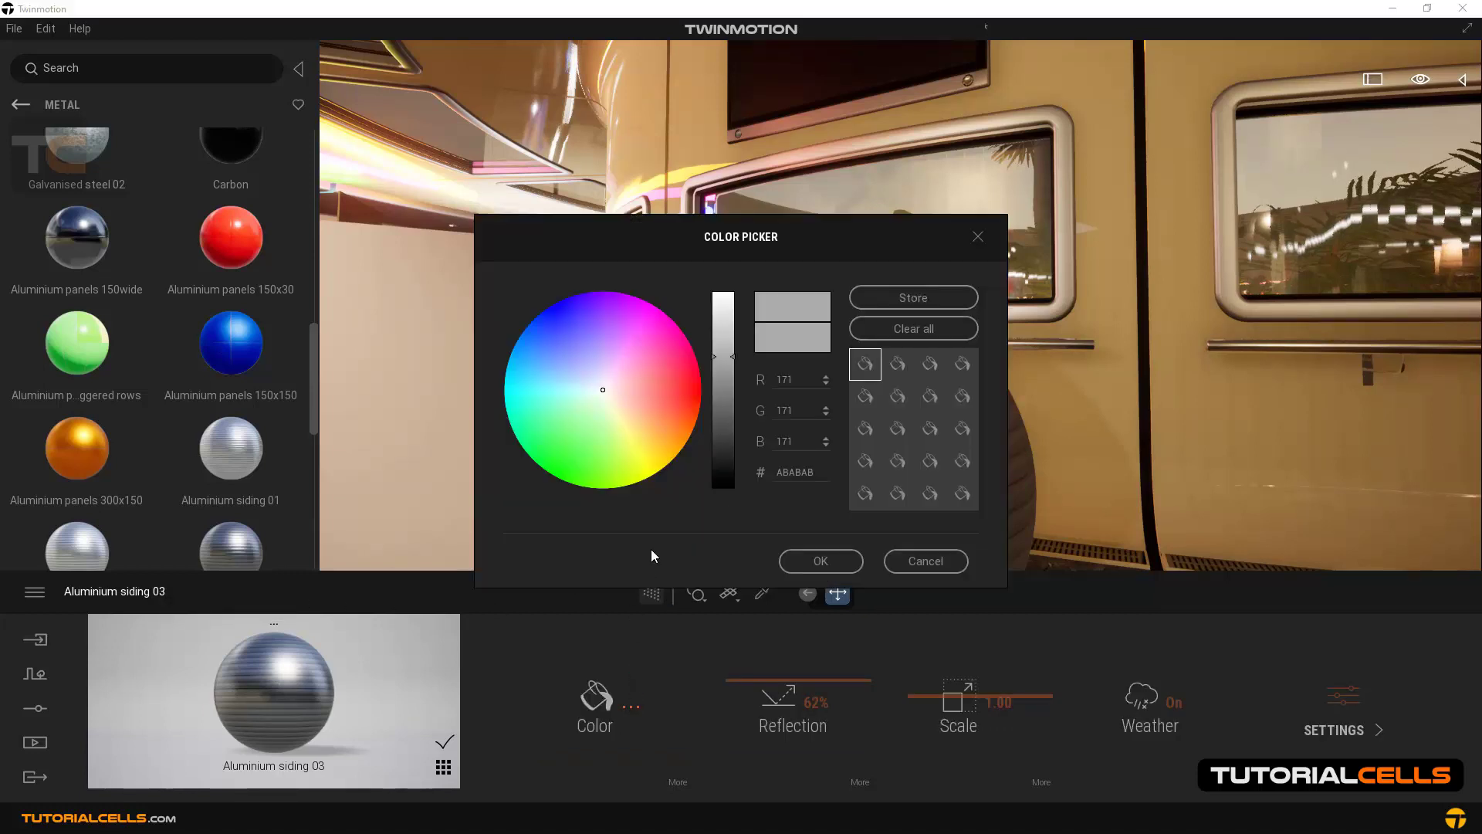
left_click(929, 565)
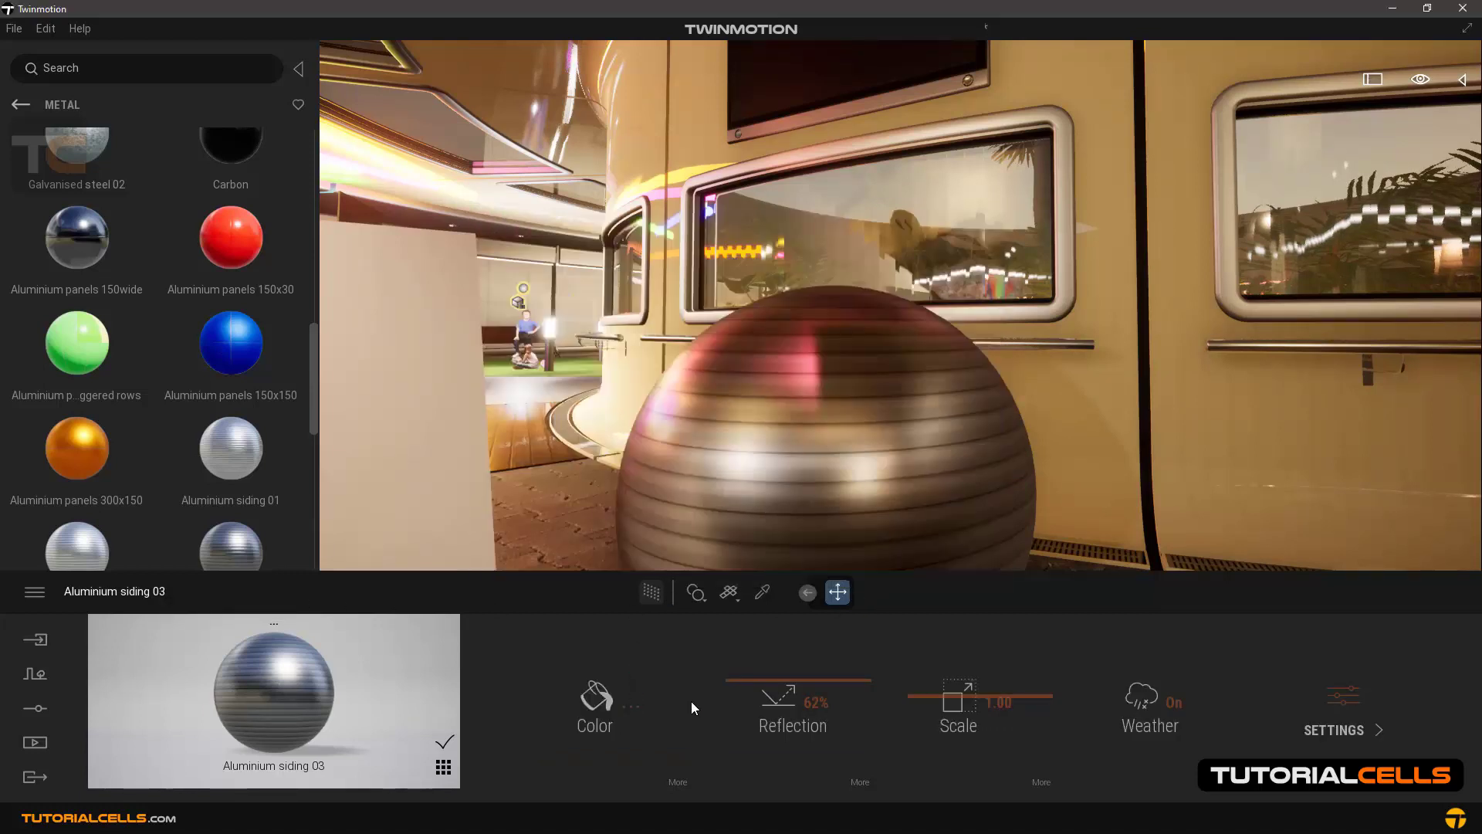
left_click(676, 780)
left_click(649, 698)
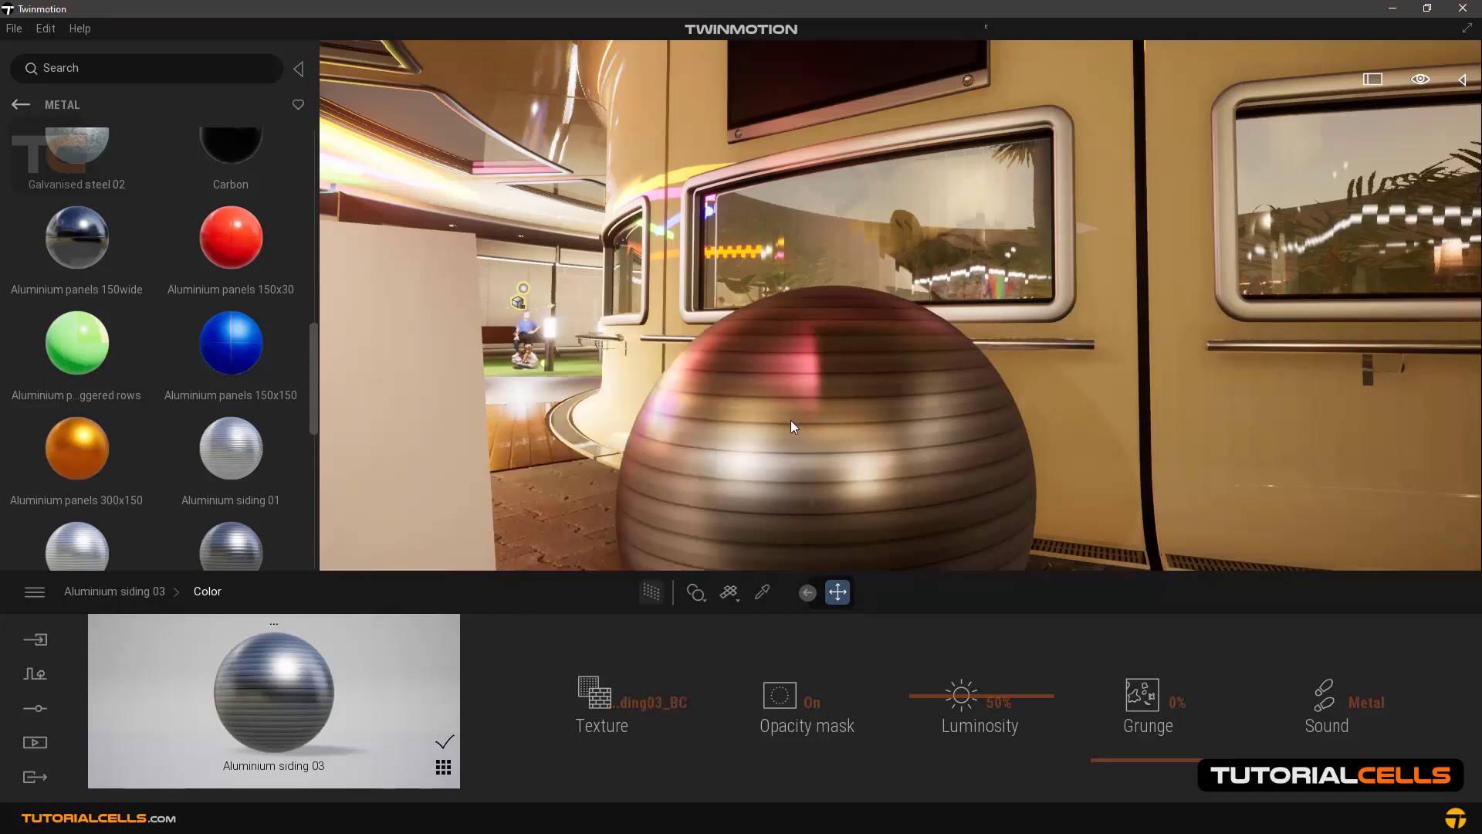
mouse_move(650, 698)
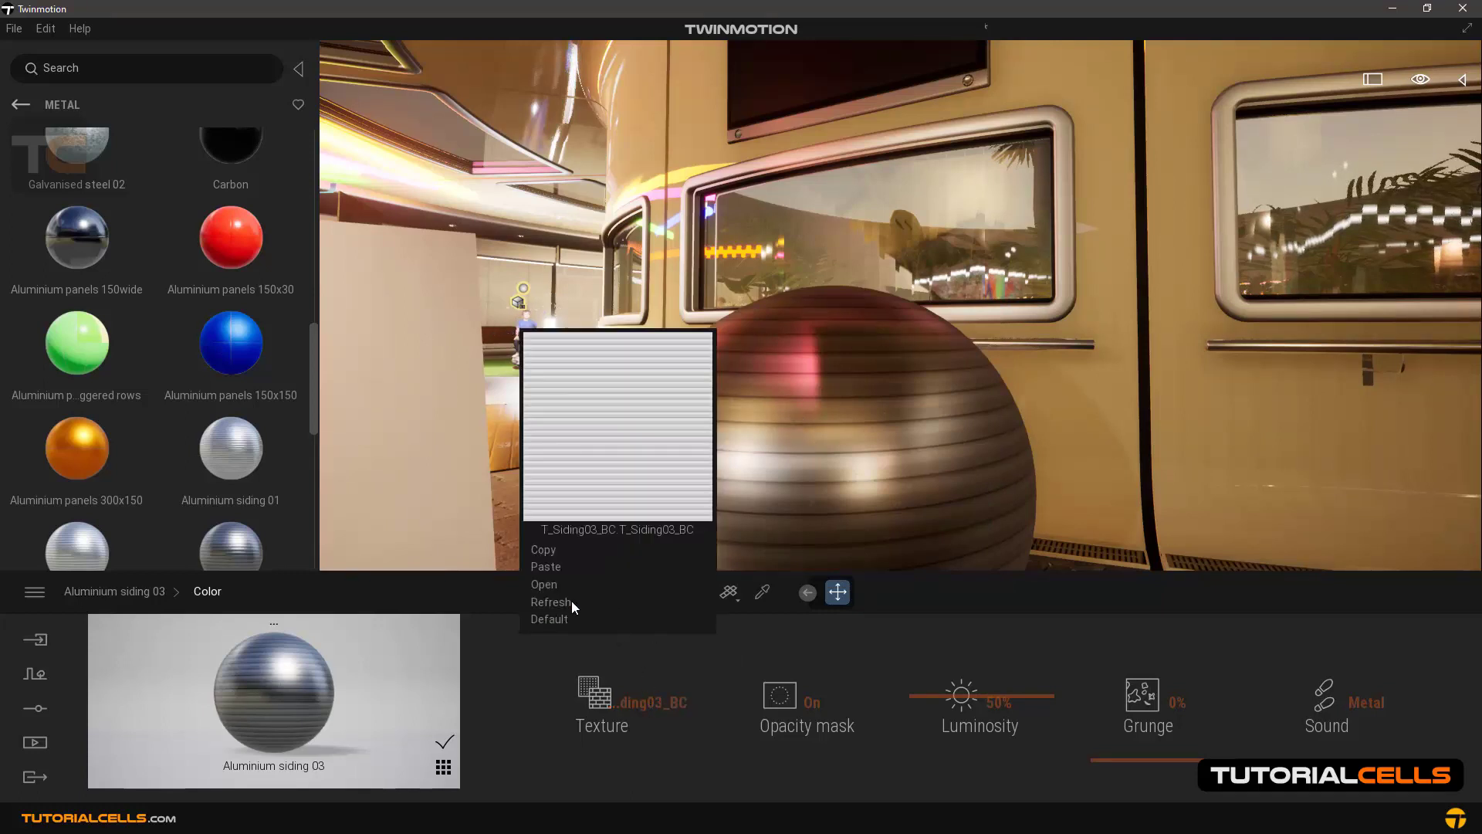
left_click(544, 584)
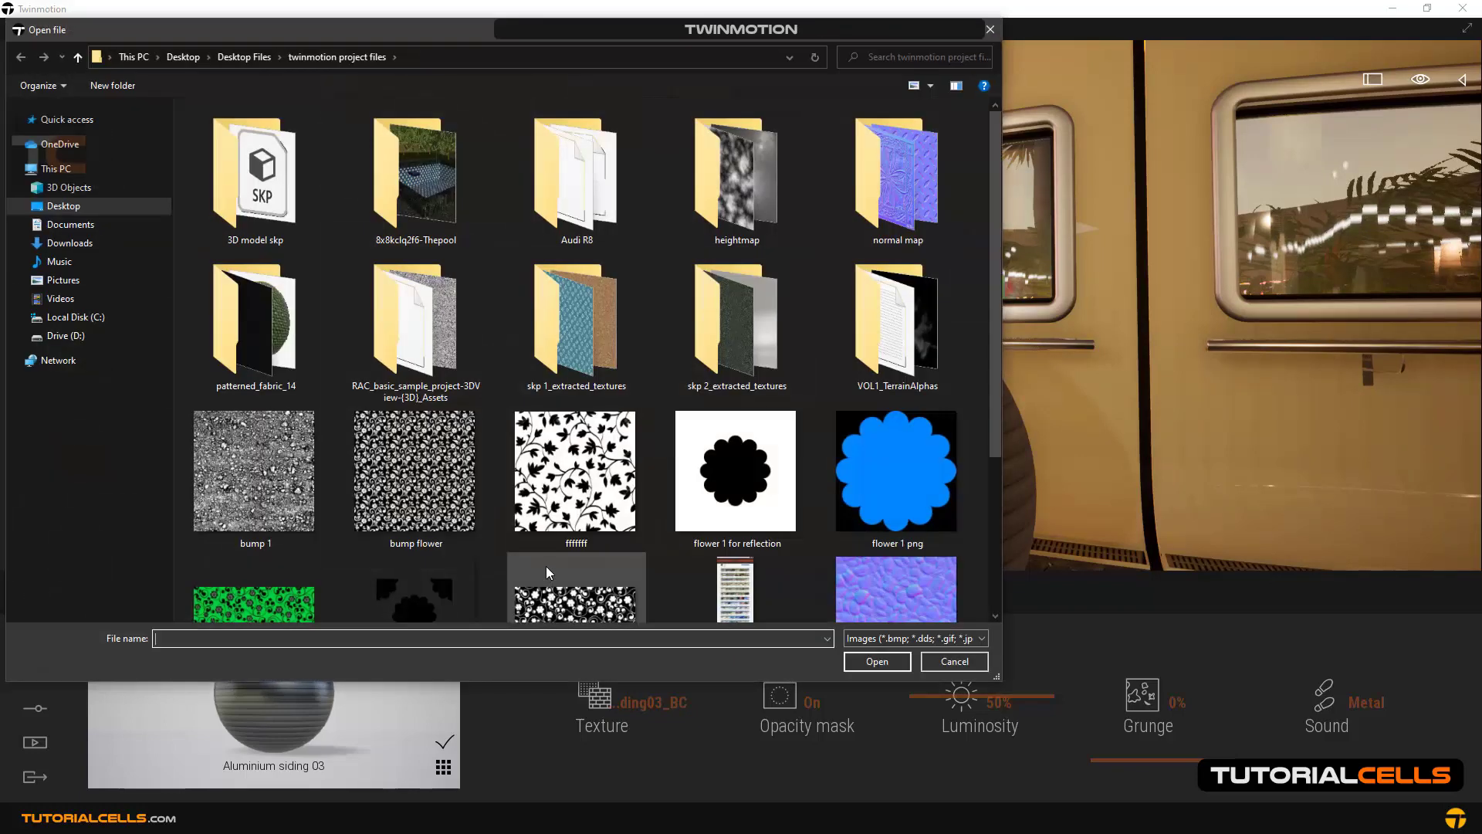
scroll(624, 596, "down", 3)
left_click(577, 561)
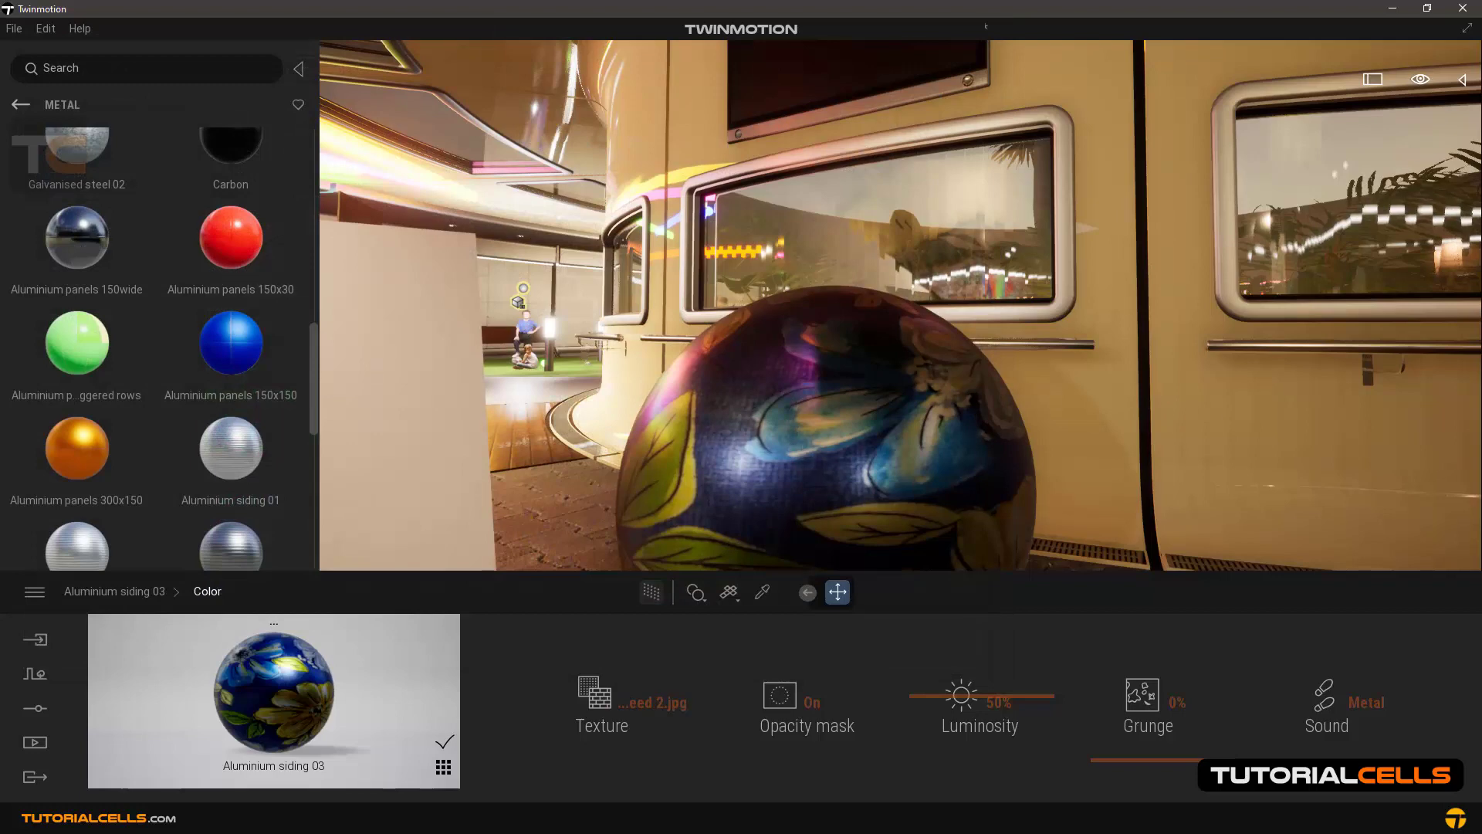
left_click_drag(793, 420, 727, 369)
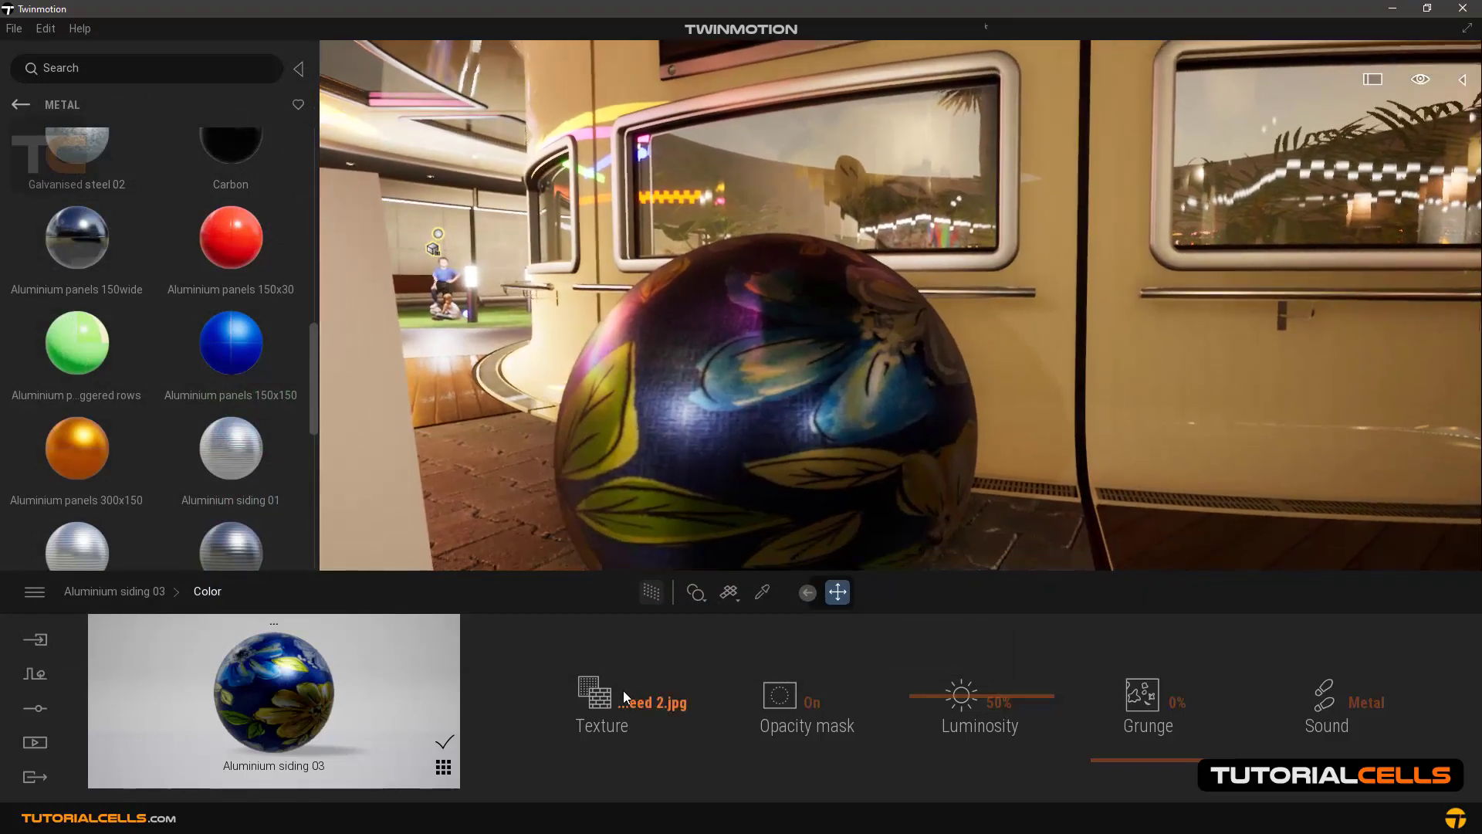
- Reduce the texture scale of Aluminium siding 03 to 0.29 to shrink the floral pattern on the sphere
left_click(113, 591)
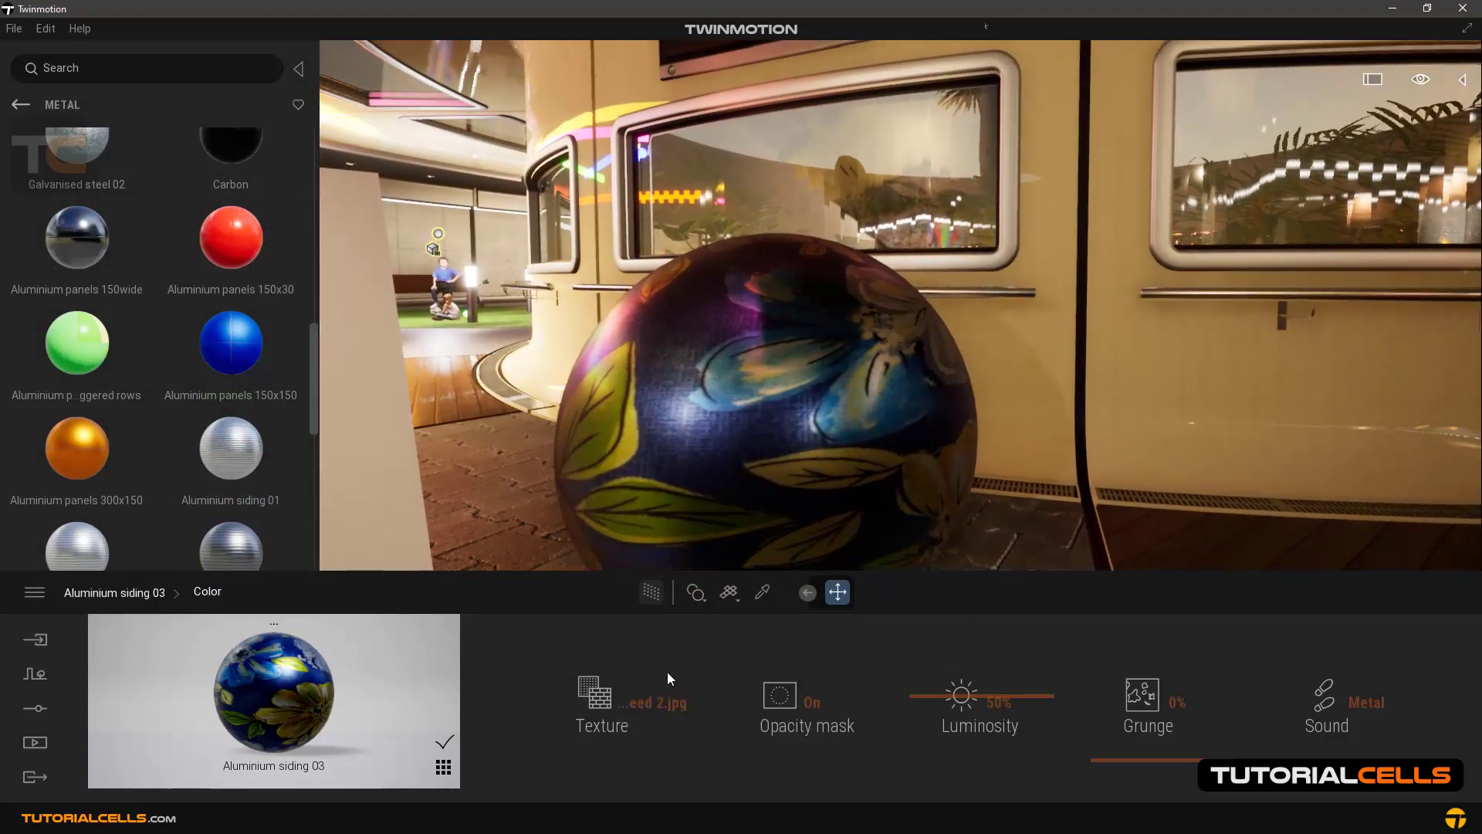
left_click_drag(919, 699, 929, 757)
left_click_drag(774, 499, 710, 424)
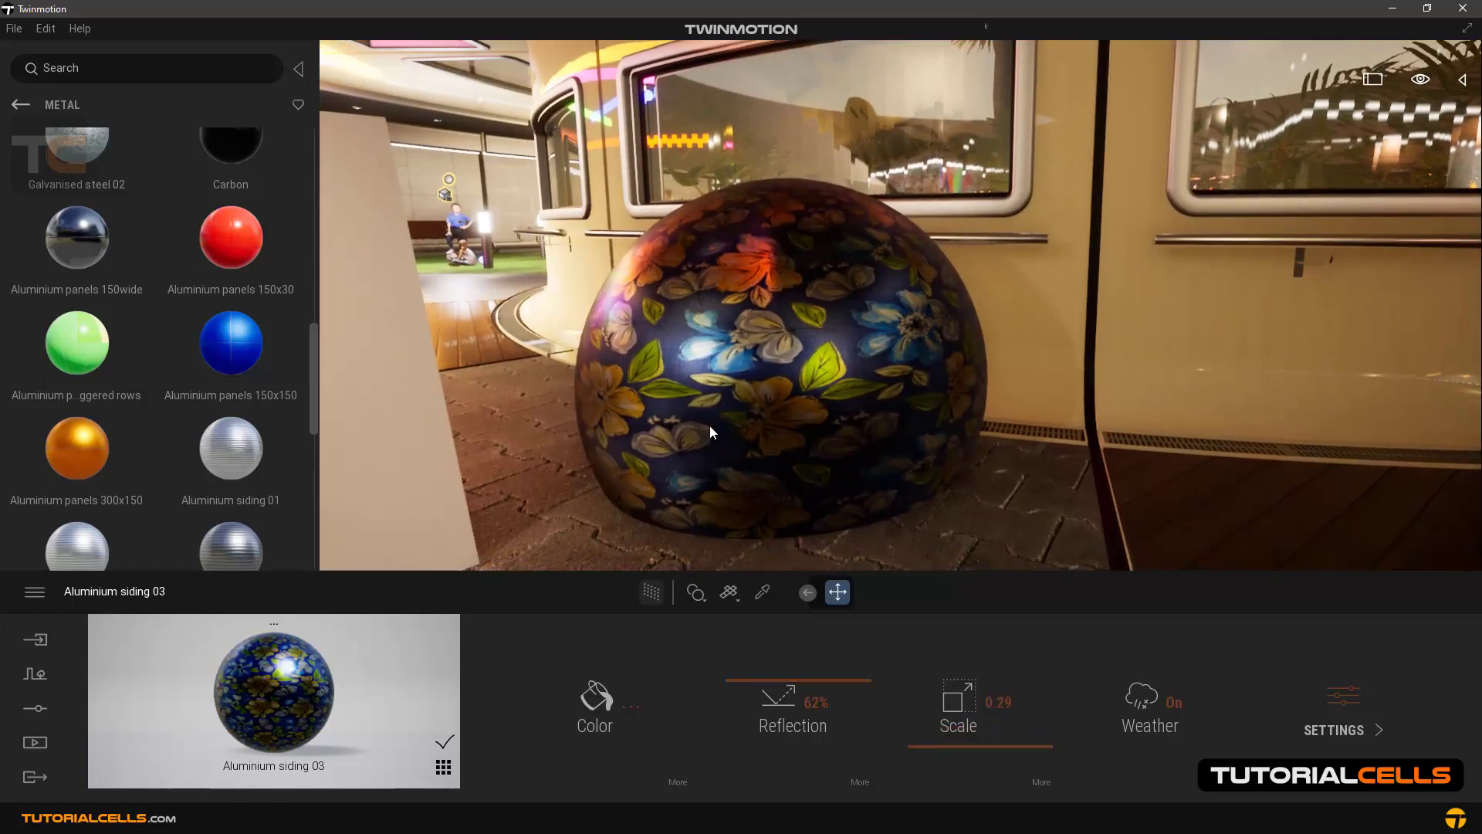
- Replace the color texture of Aluminium siding 03 with the black-and-white leaf image "fffffff"
left_click(631, 706)
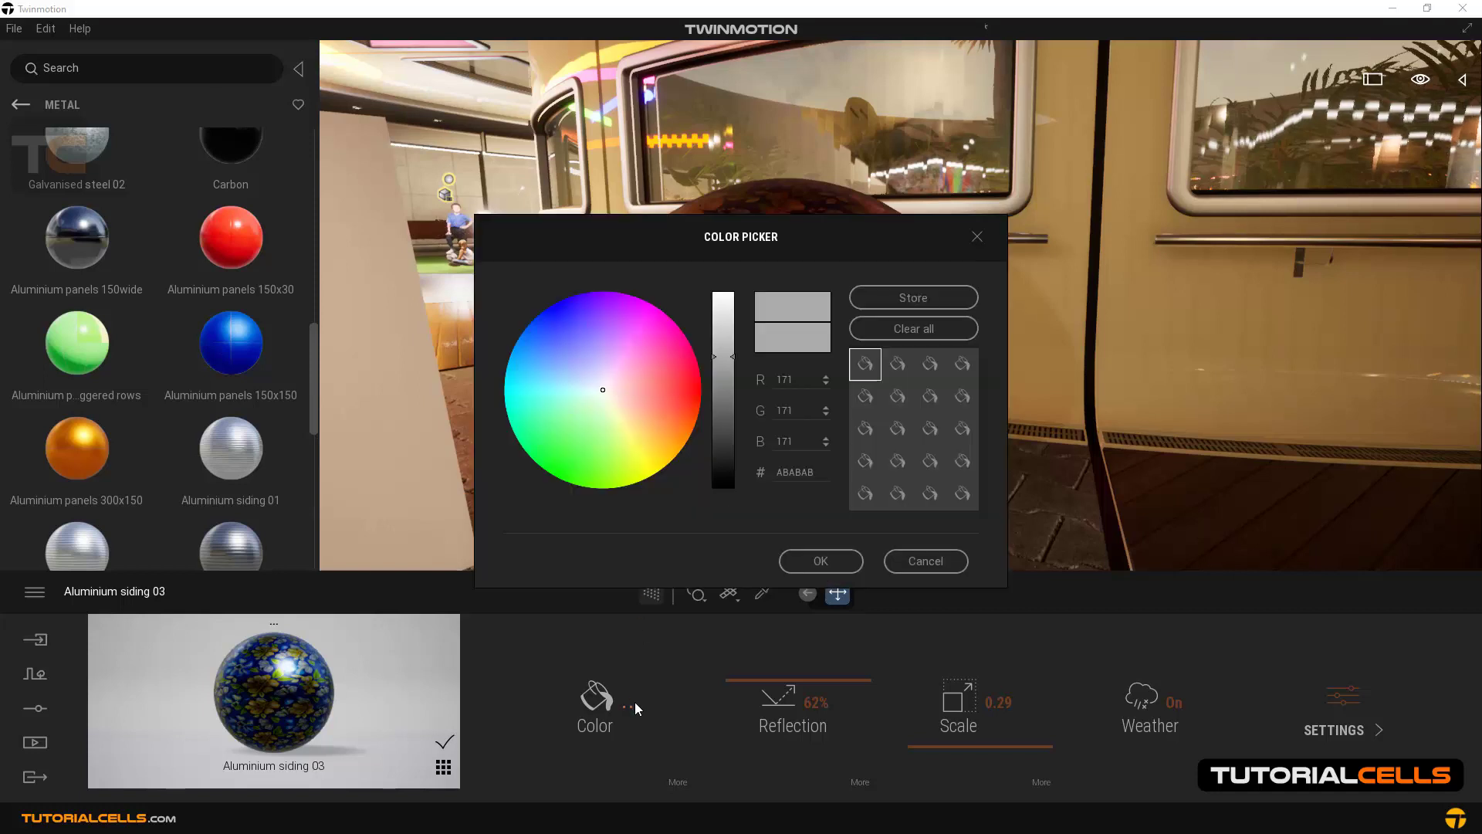
left_click(881, 571)
left_click(670, 778)
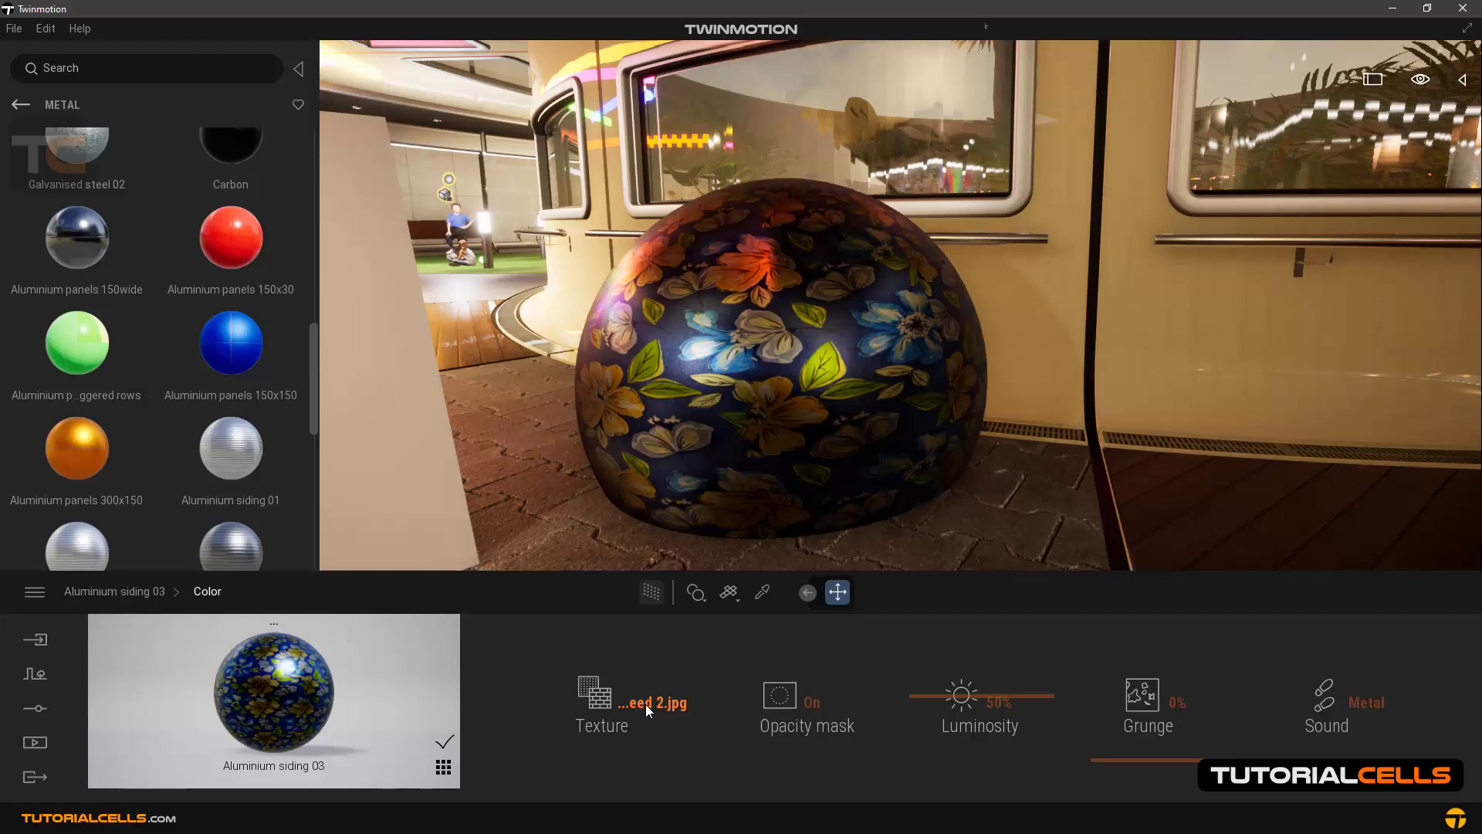
left_click(645, 704)
left_click(517, 585)
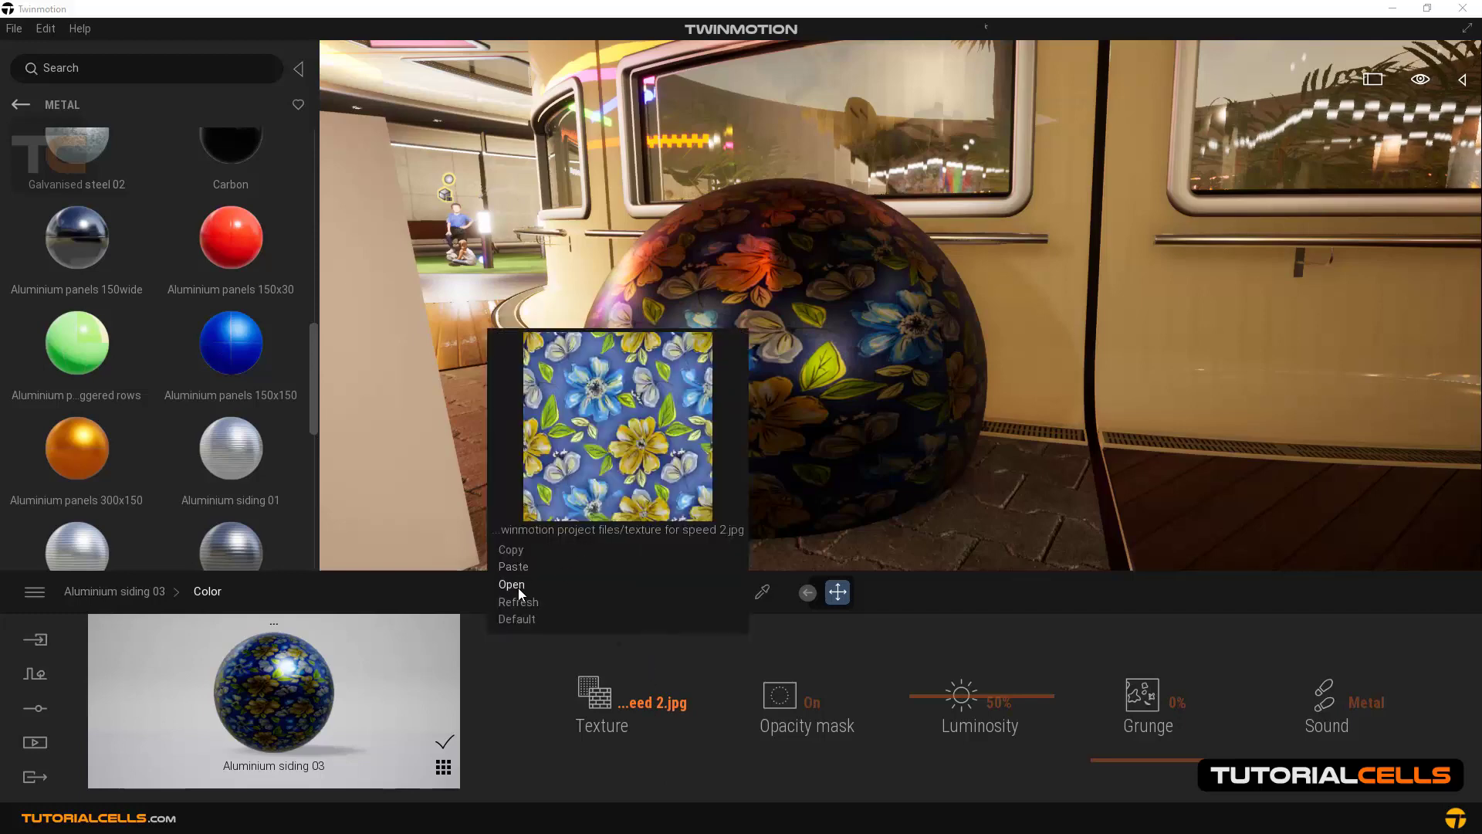
left_click(574, 498)
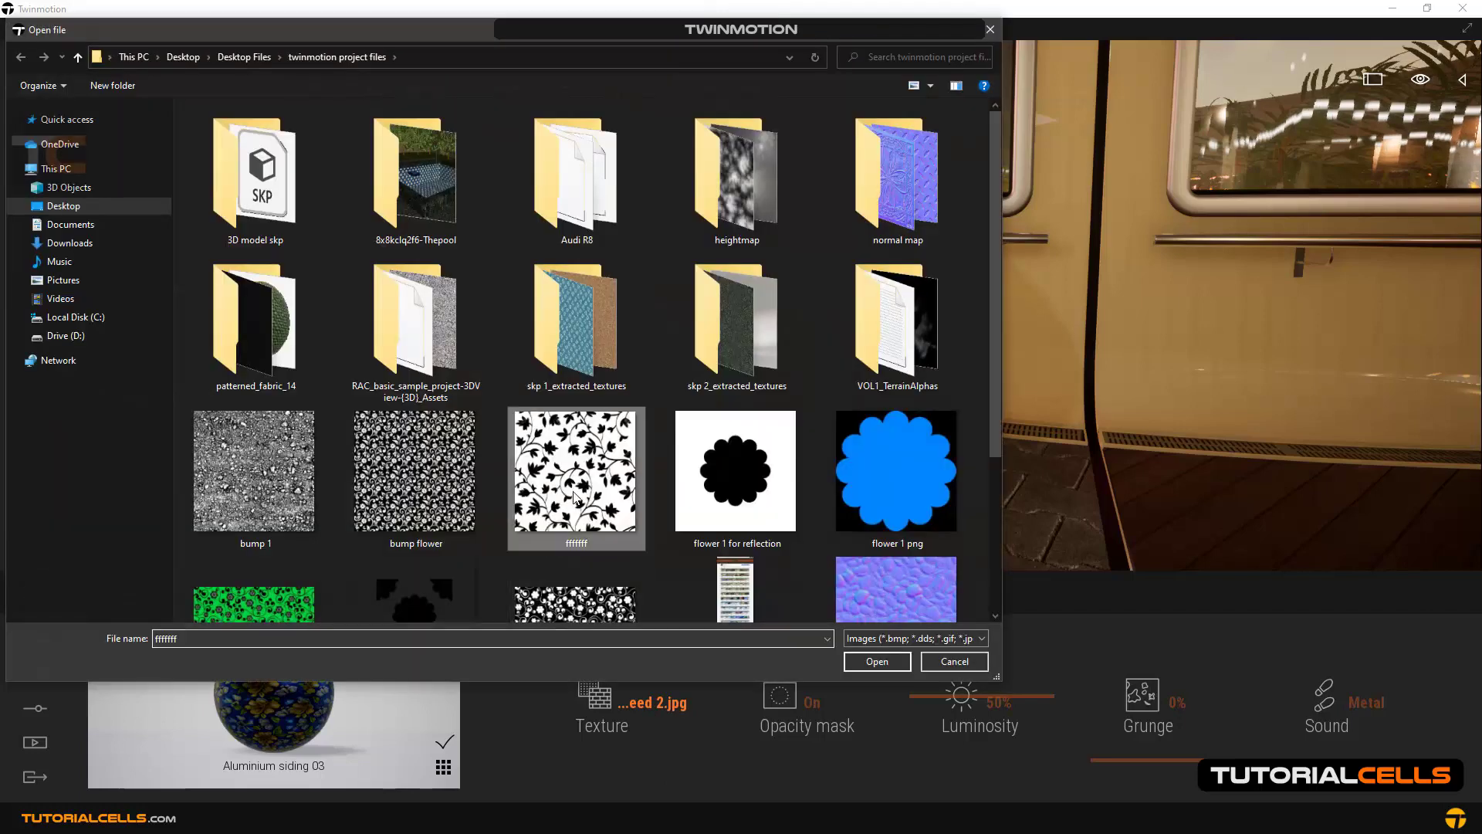
left_click(857, 661)
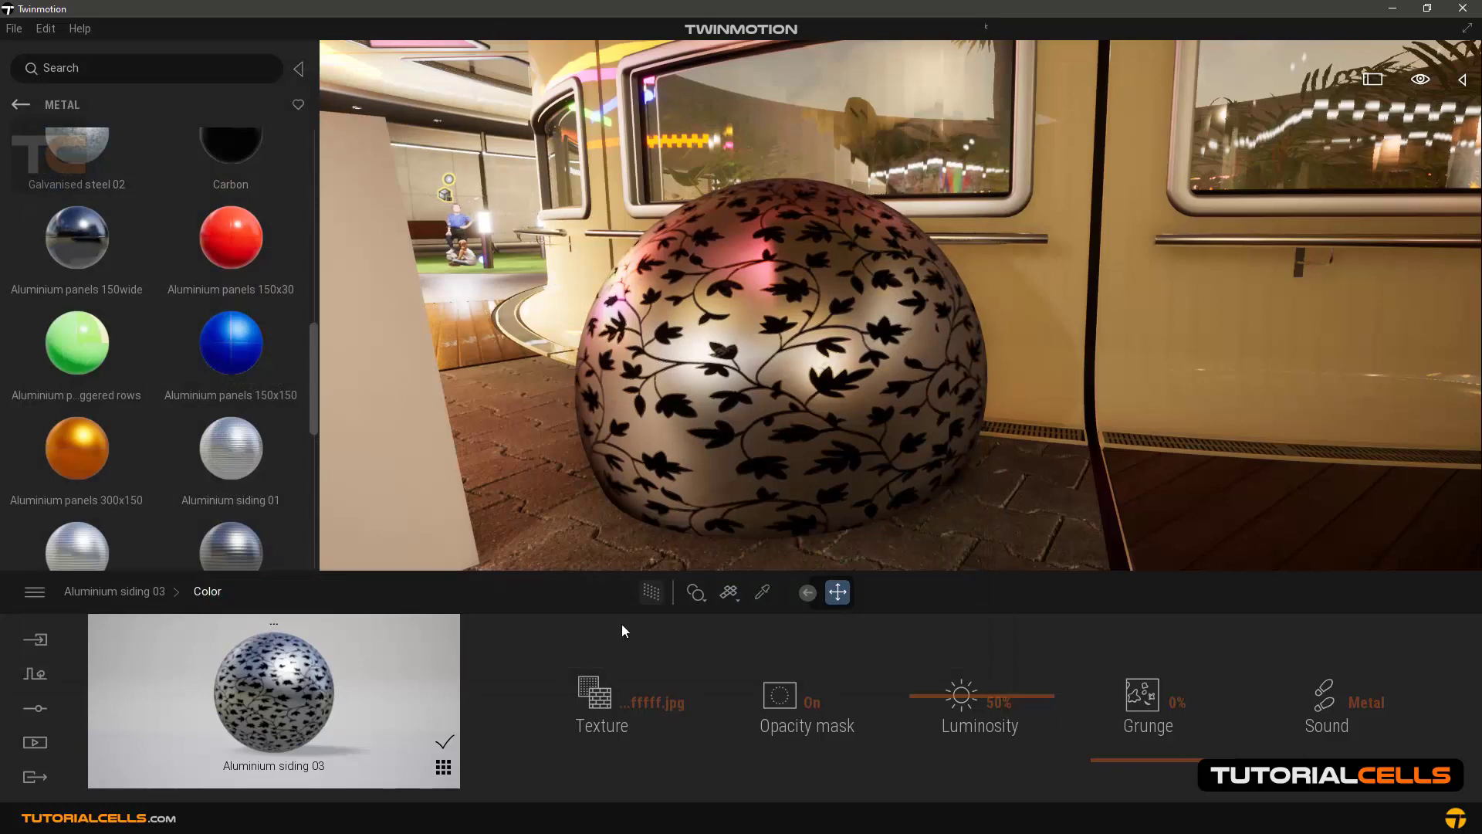
- Replace the color texture of Aluminium siding 03 with the image "flower png texture"
left_click(646, 701)
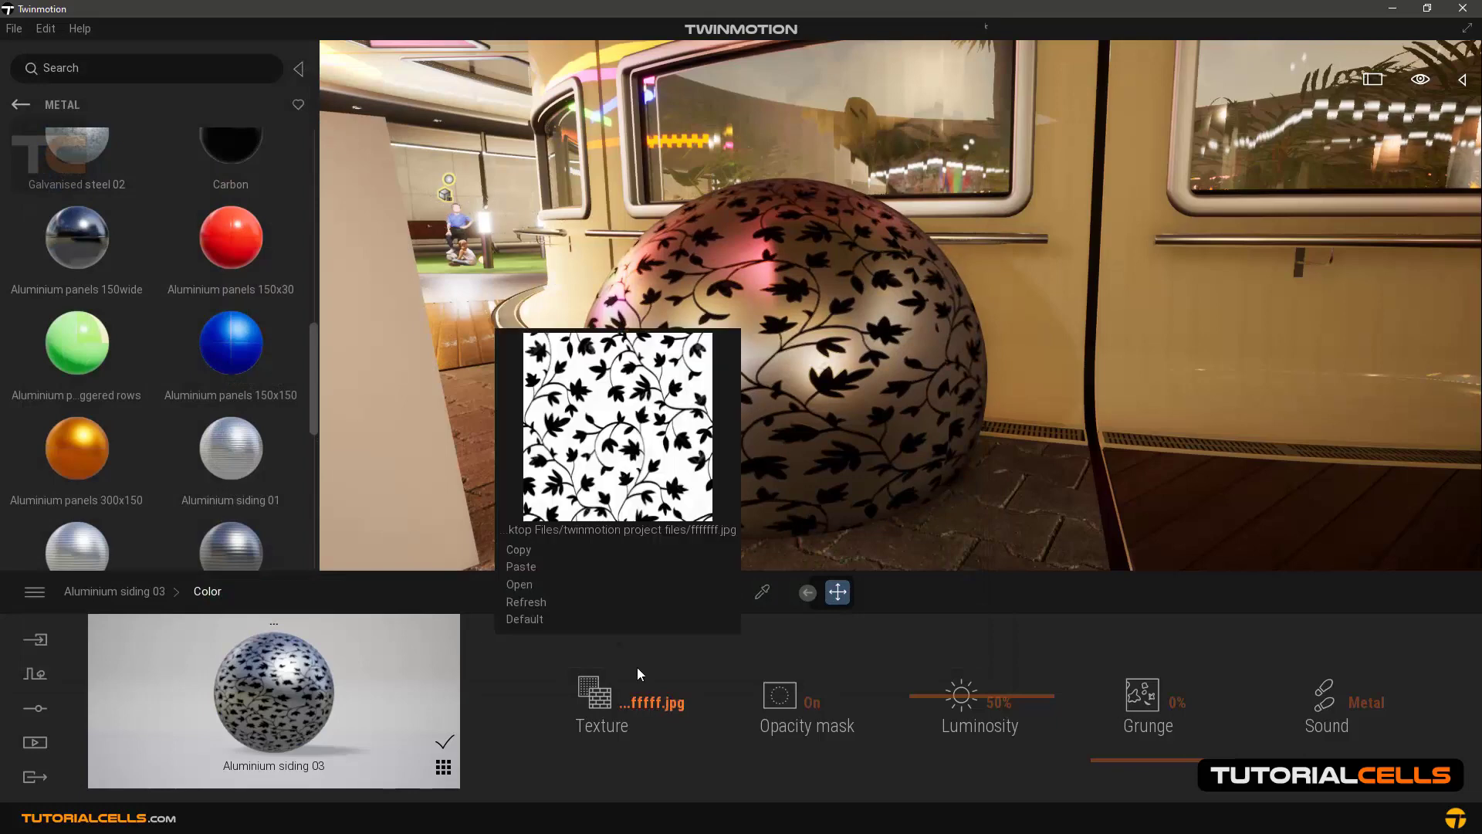
left_click(528, 586)
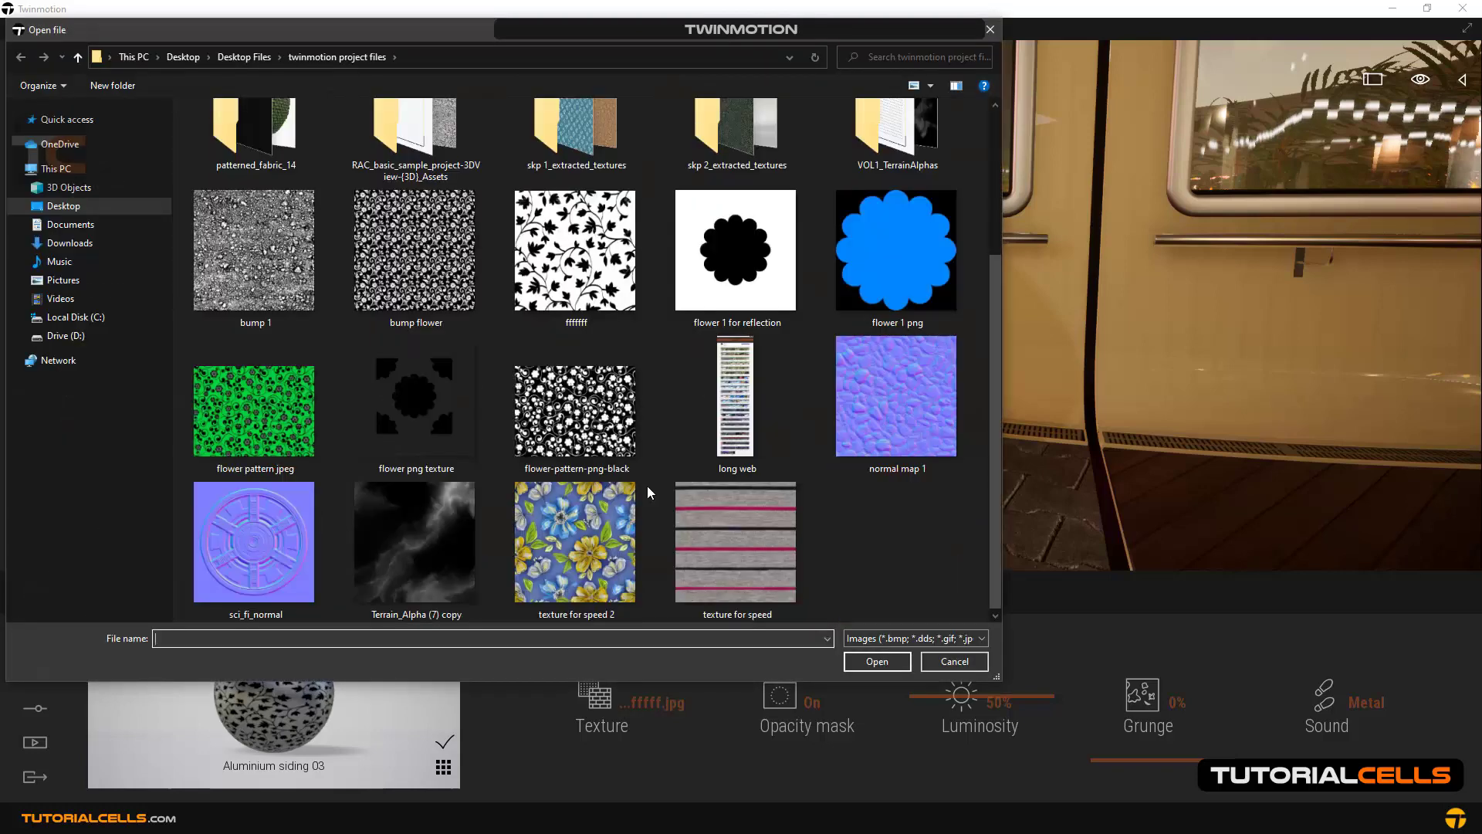
left_click(453, 419)
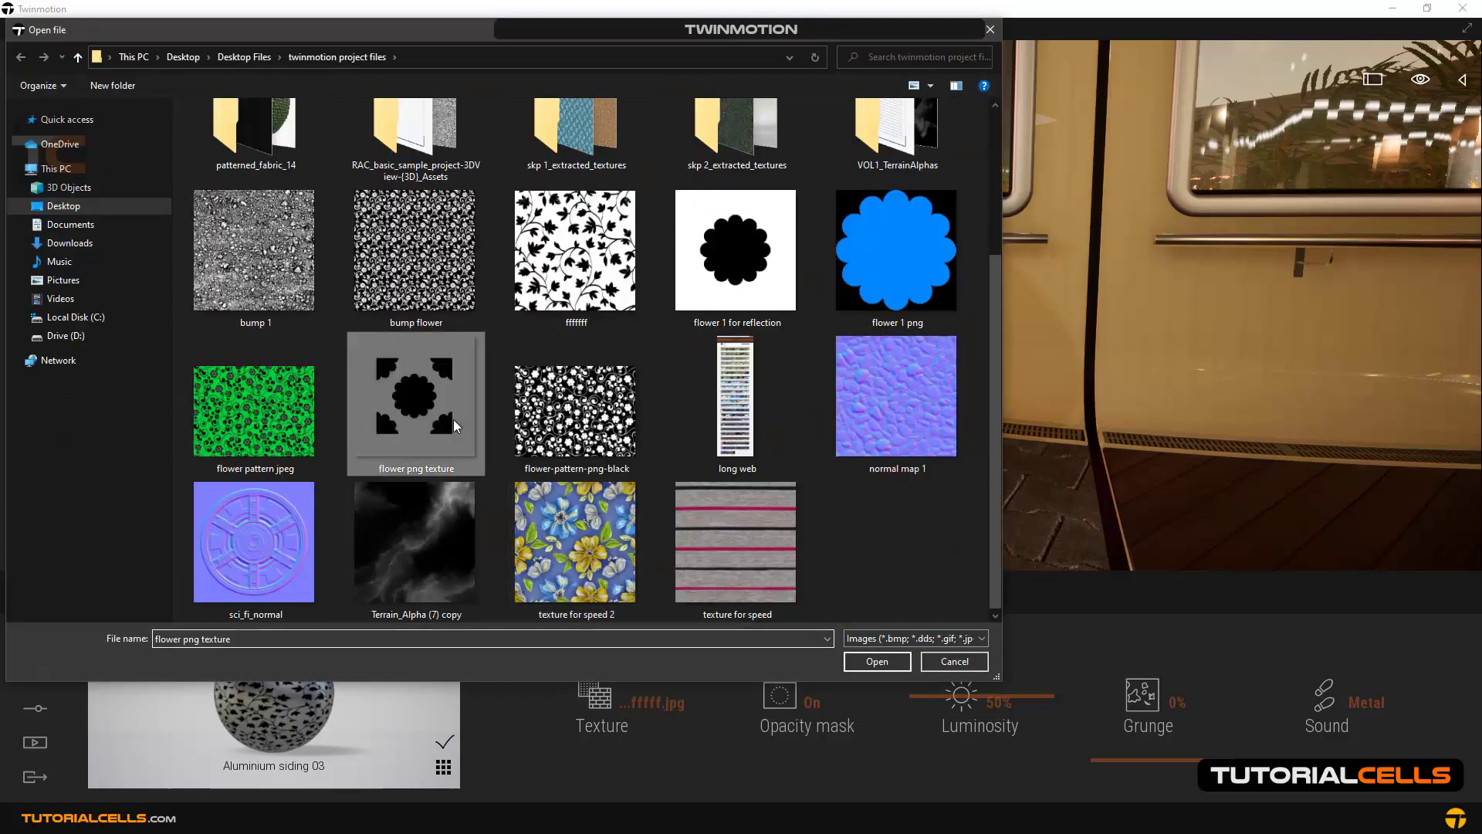
left_click(876, 662)
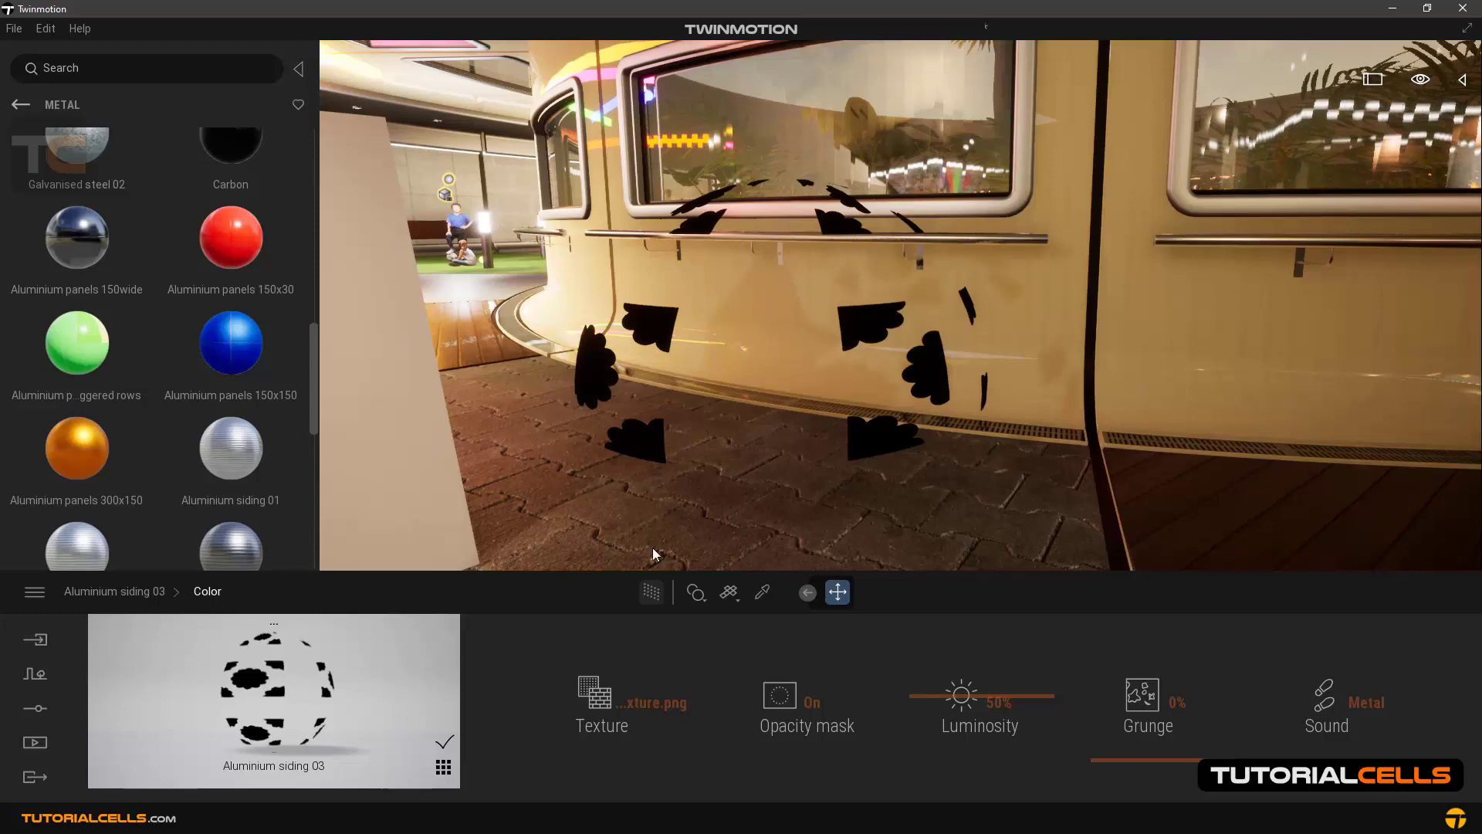
- Load the striped image "texture for speed" as the color texture of Aluminium siding 03
left_click(640, 718)
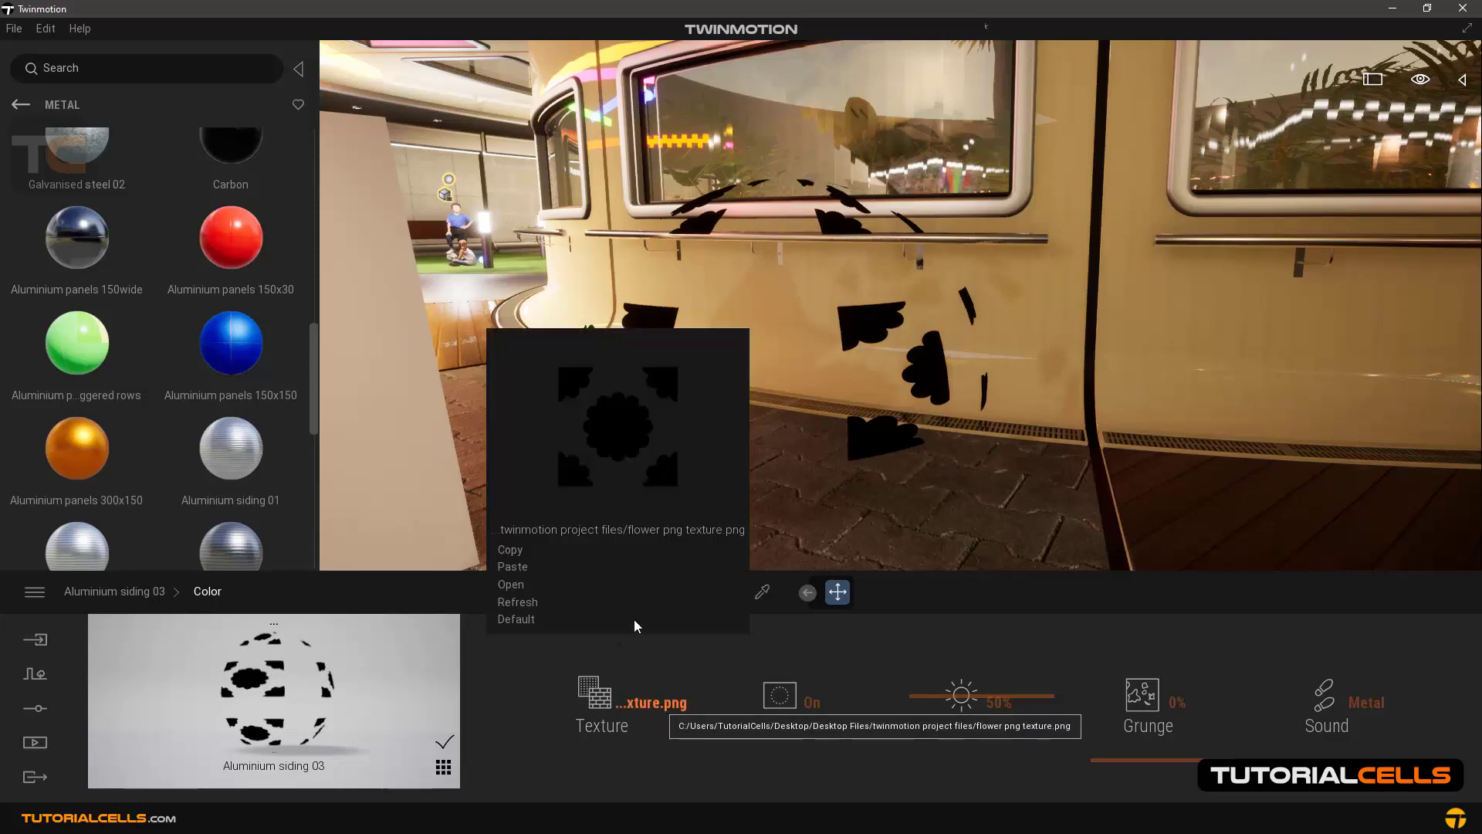
left_click(505, 585)
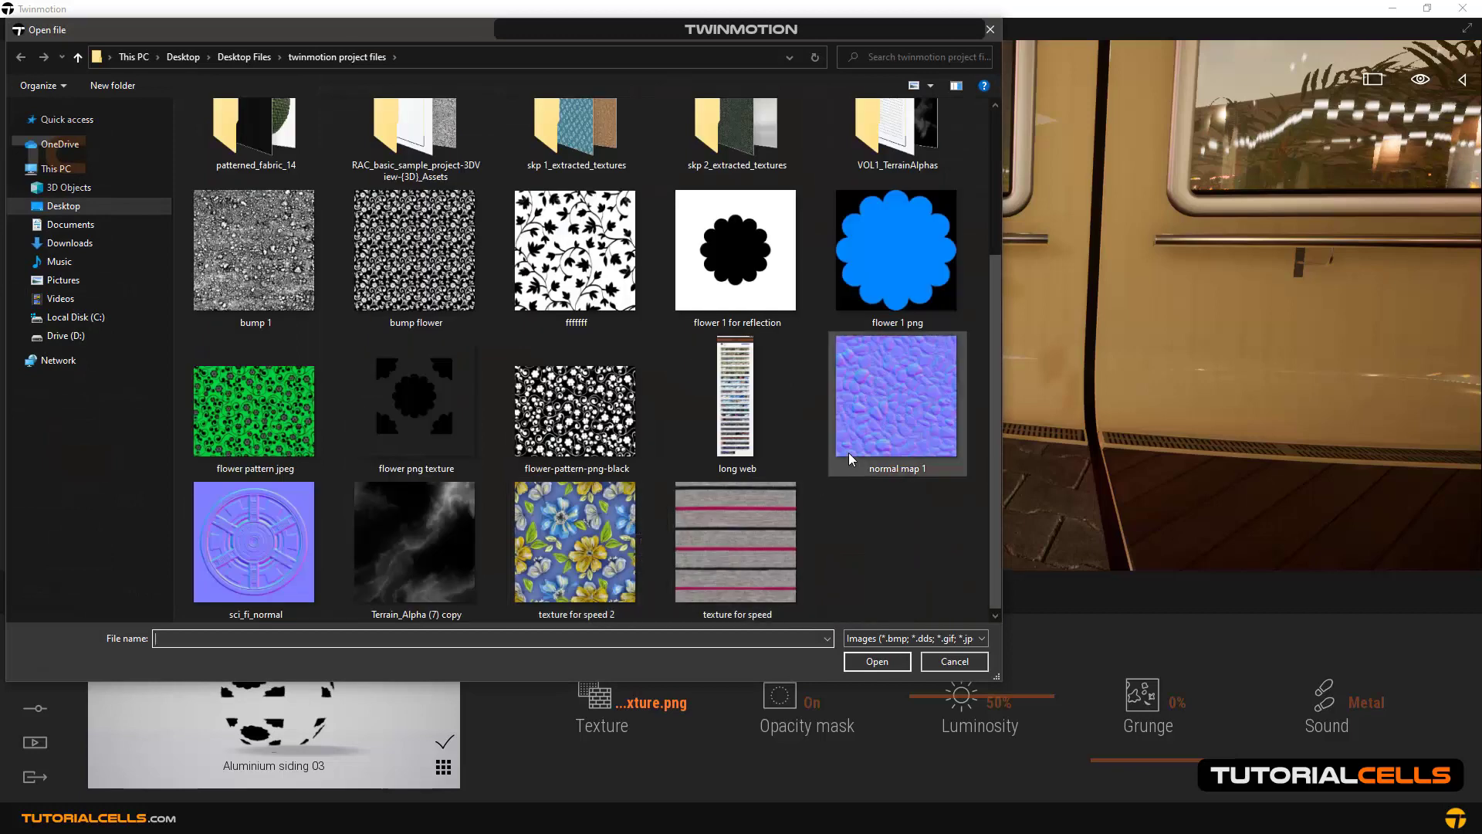
left_click(730, 535)
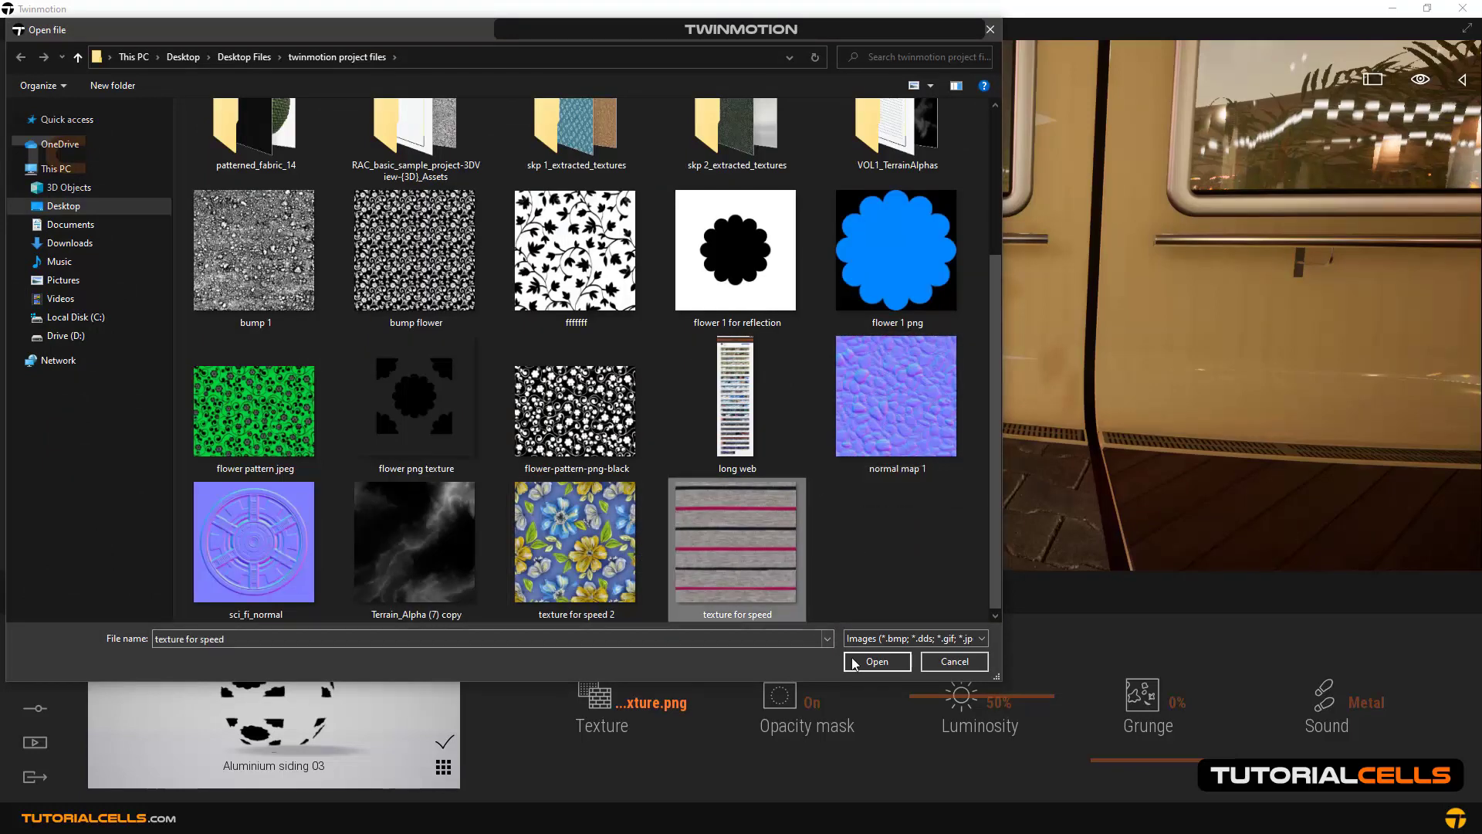
left_click(877, 661)
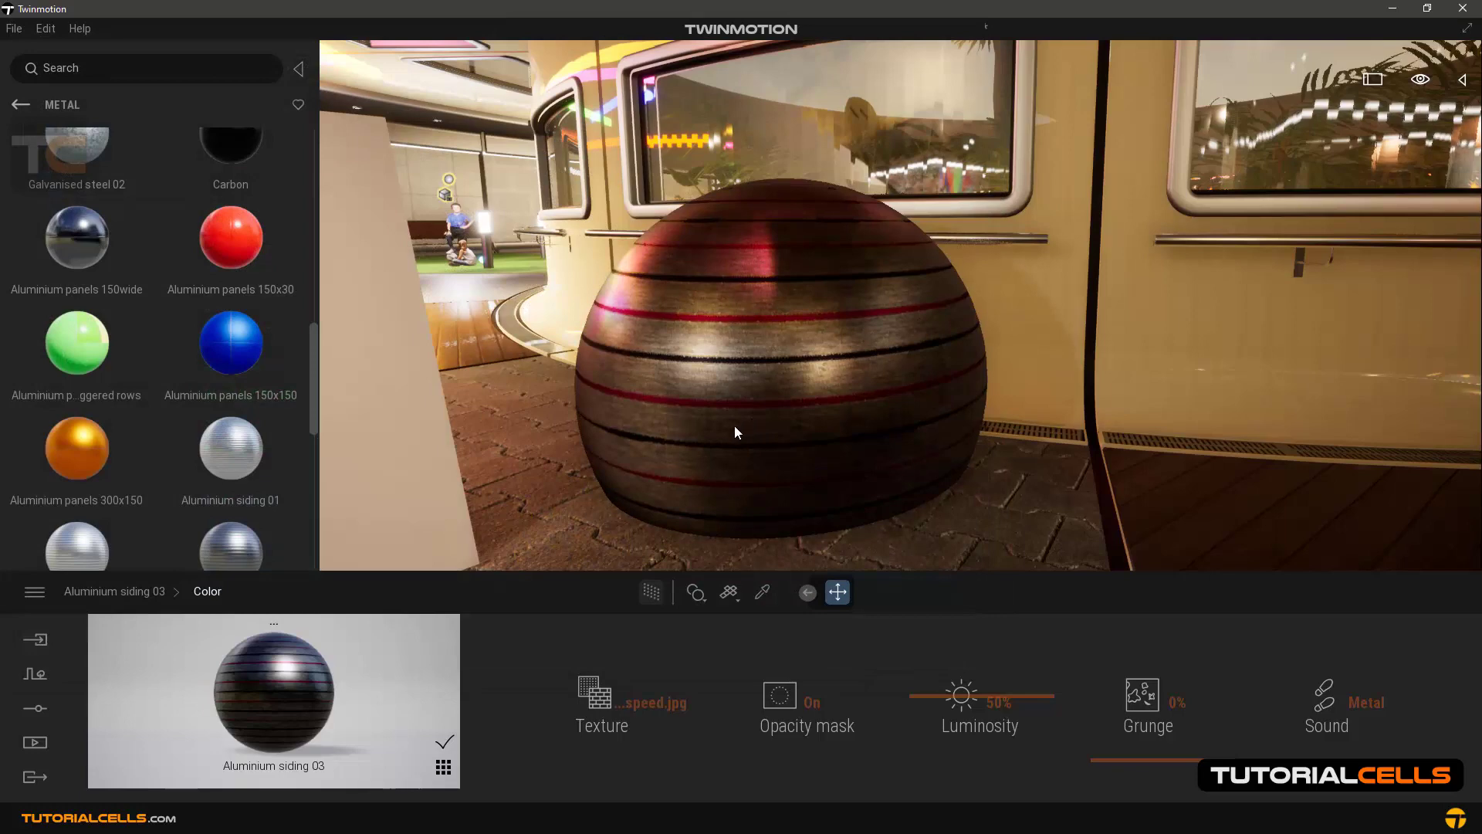
- Apply the concrete material Bare concrete 02 to the flat panel beside the sphere
left_click_drag(312, 368, 303, 493)
scroll(303, 502, "down", 3)
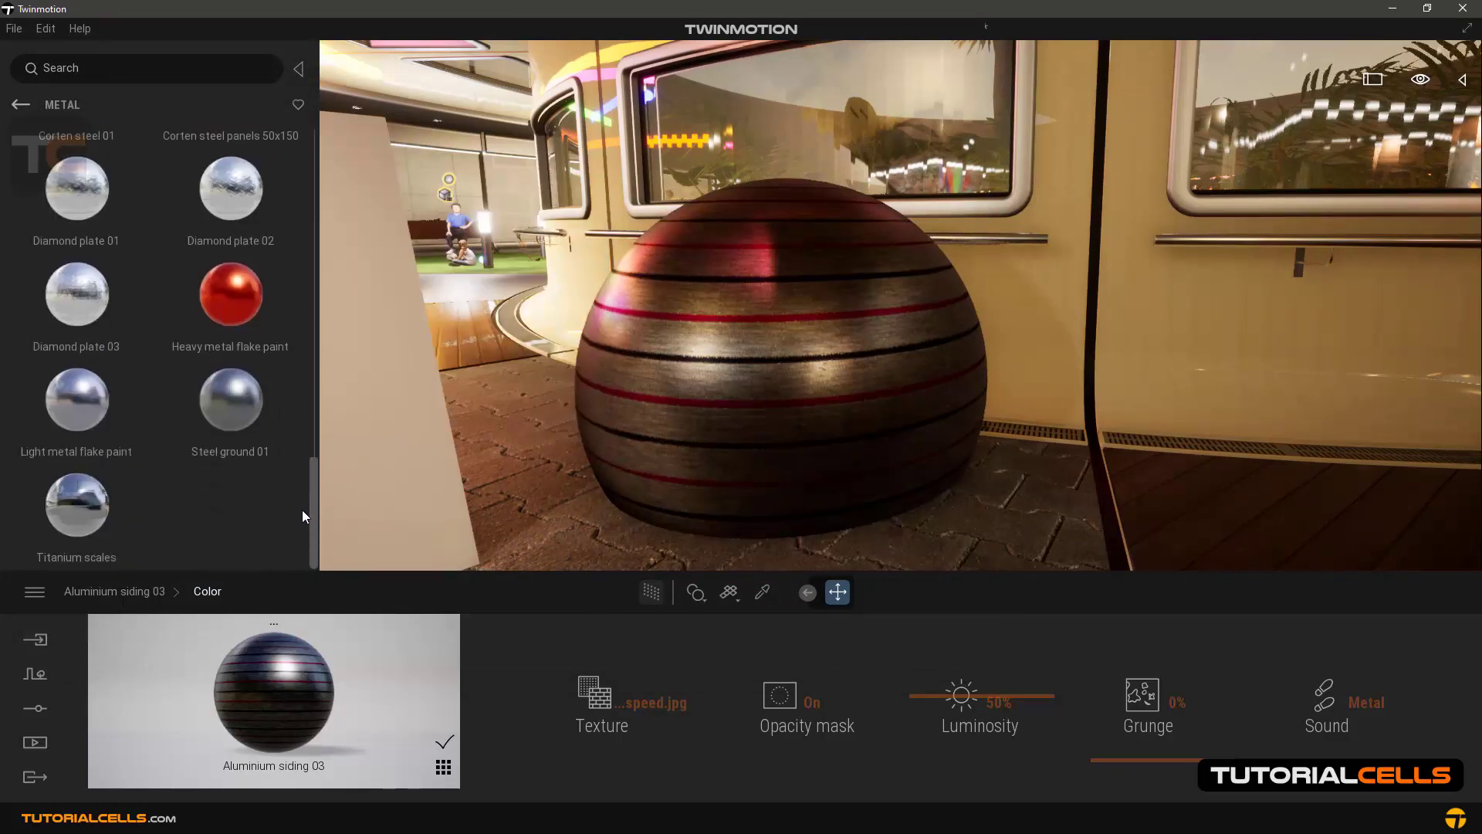
left_click(20, 106)
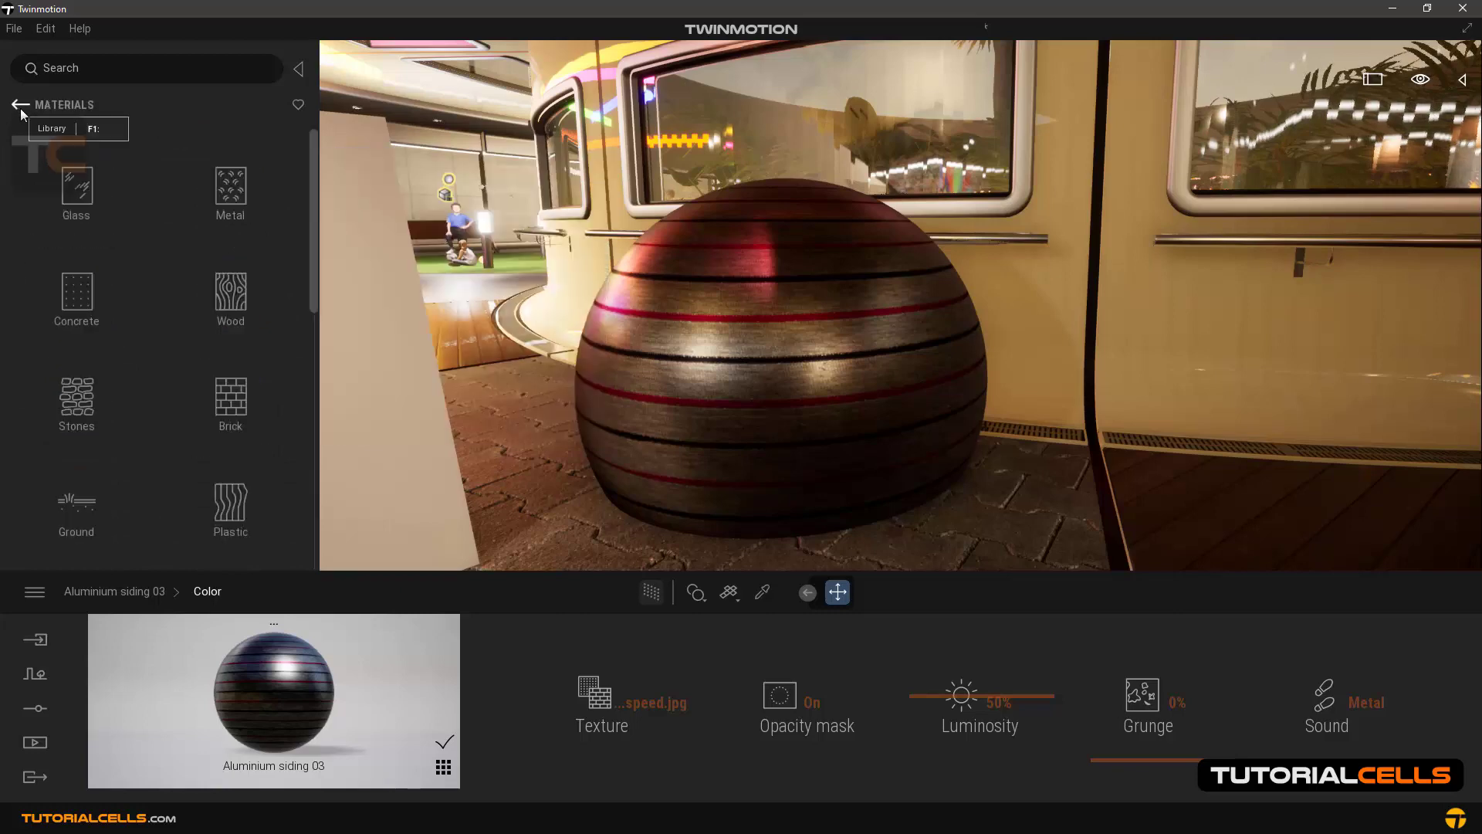
left_click(77, 292)
middle_click_drag(373, 336, 525, 339)
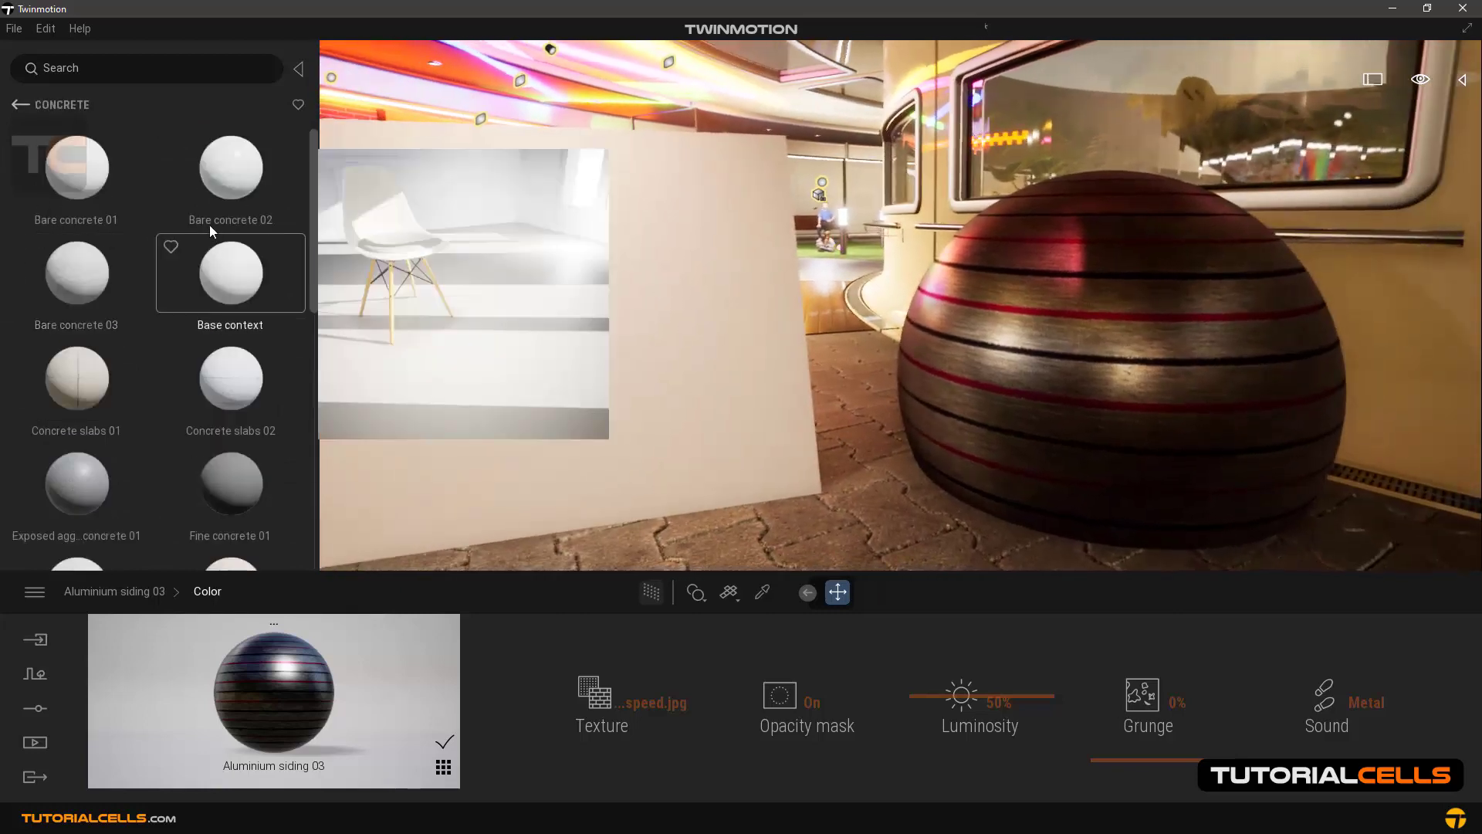
left_click_drag(219, 174, 503, 311)
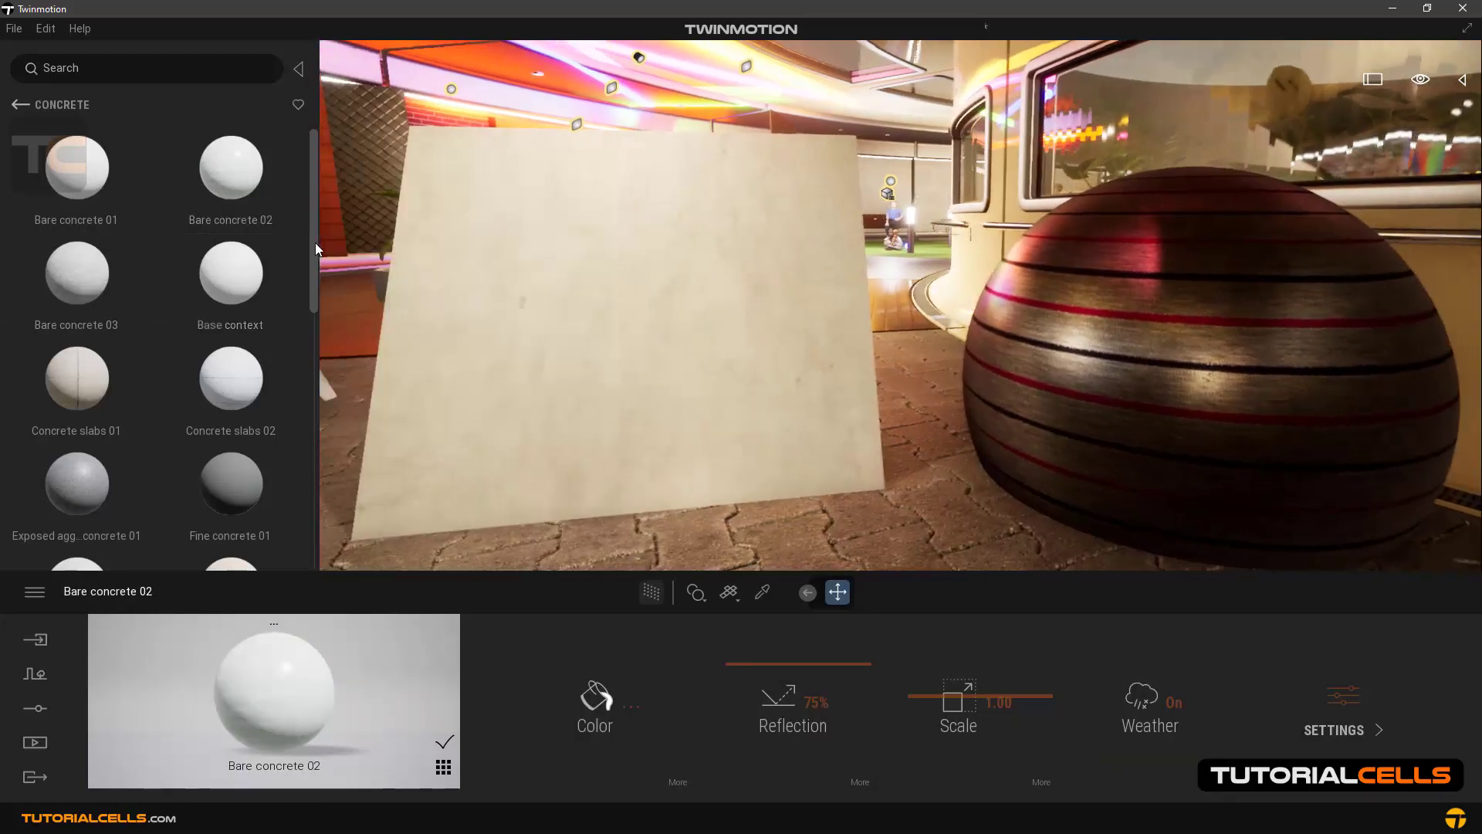
- Apply Polished concrete 02 to the flat panel and open the material's additional settings
left_click_drag(315, 242, 312, 357)
left_click_drag(231, 301, 594, 314)
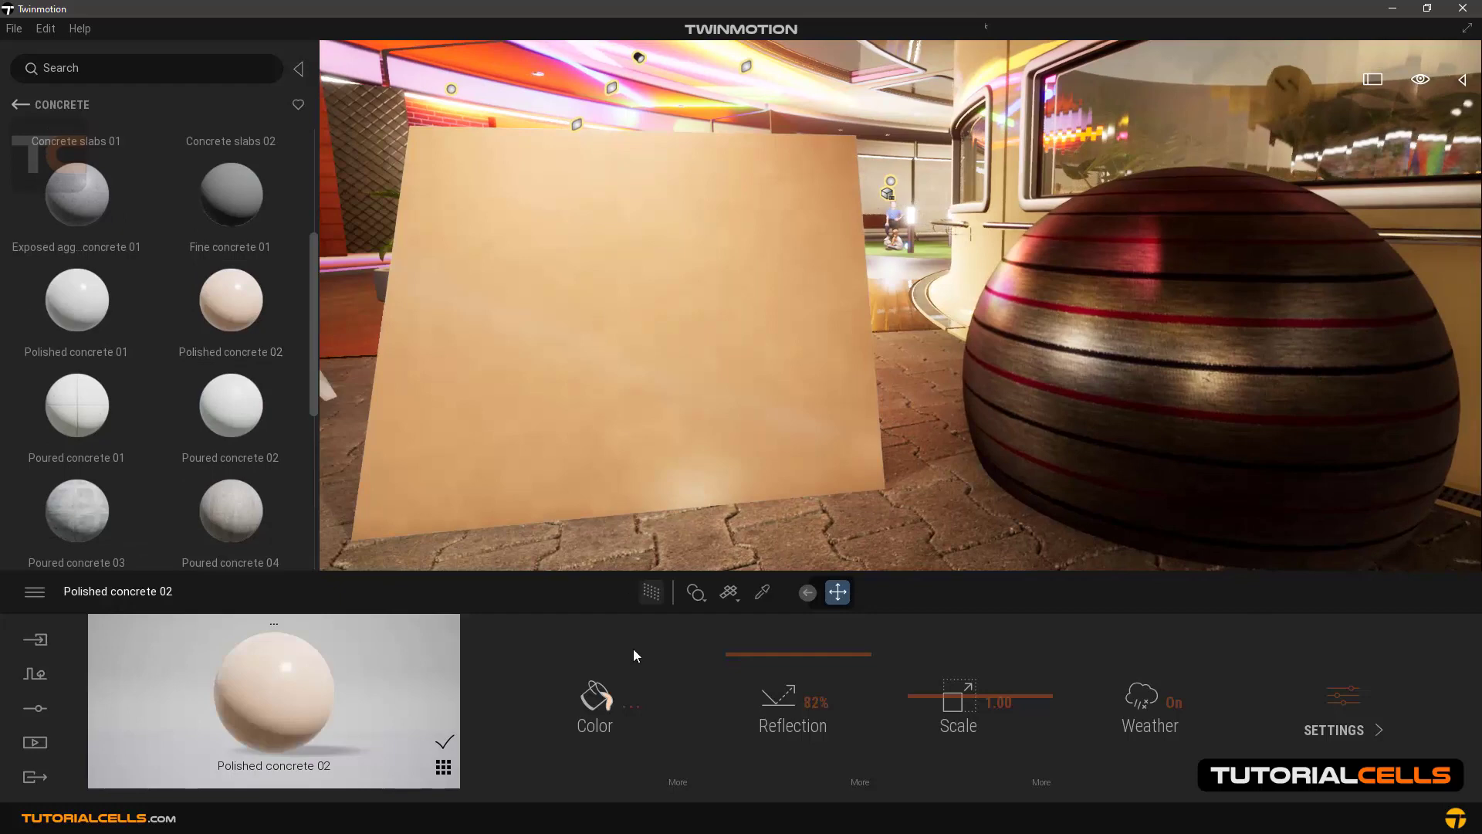
left_click(1342, 725)
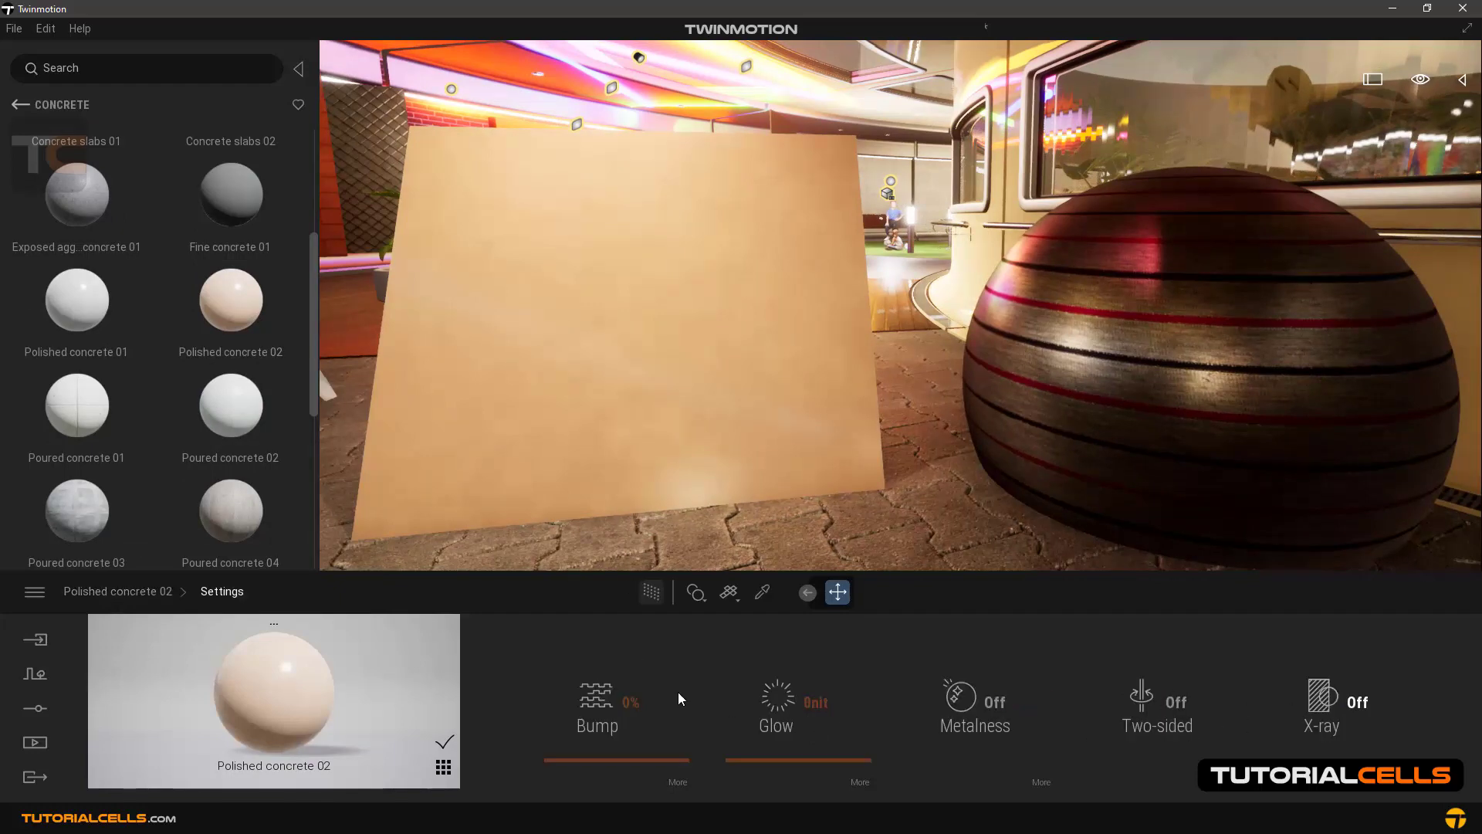
- Replace the panel's material with Striated concrete 01
scroll(301, 382, "down", 1)
scroll(301, 386, "down", 5)
left_click_drag(76, 454, 538, 346)
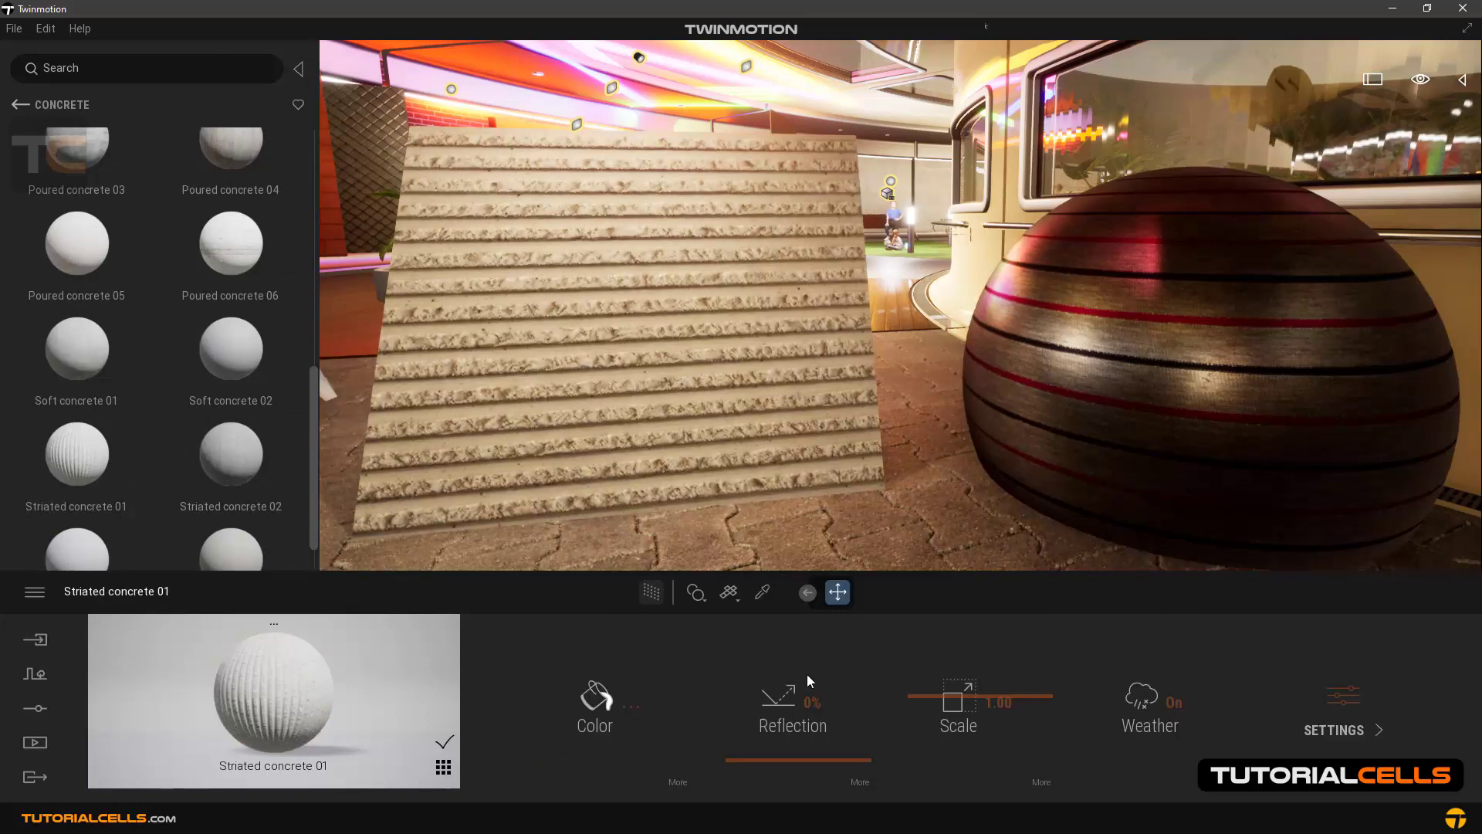
- Set the bump of Striated concrete 01 to 88% and open its normal map options
left_click_drag(752, 470, 1231, 589)
left_click(1338, 695)
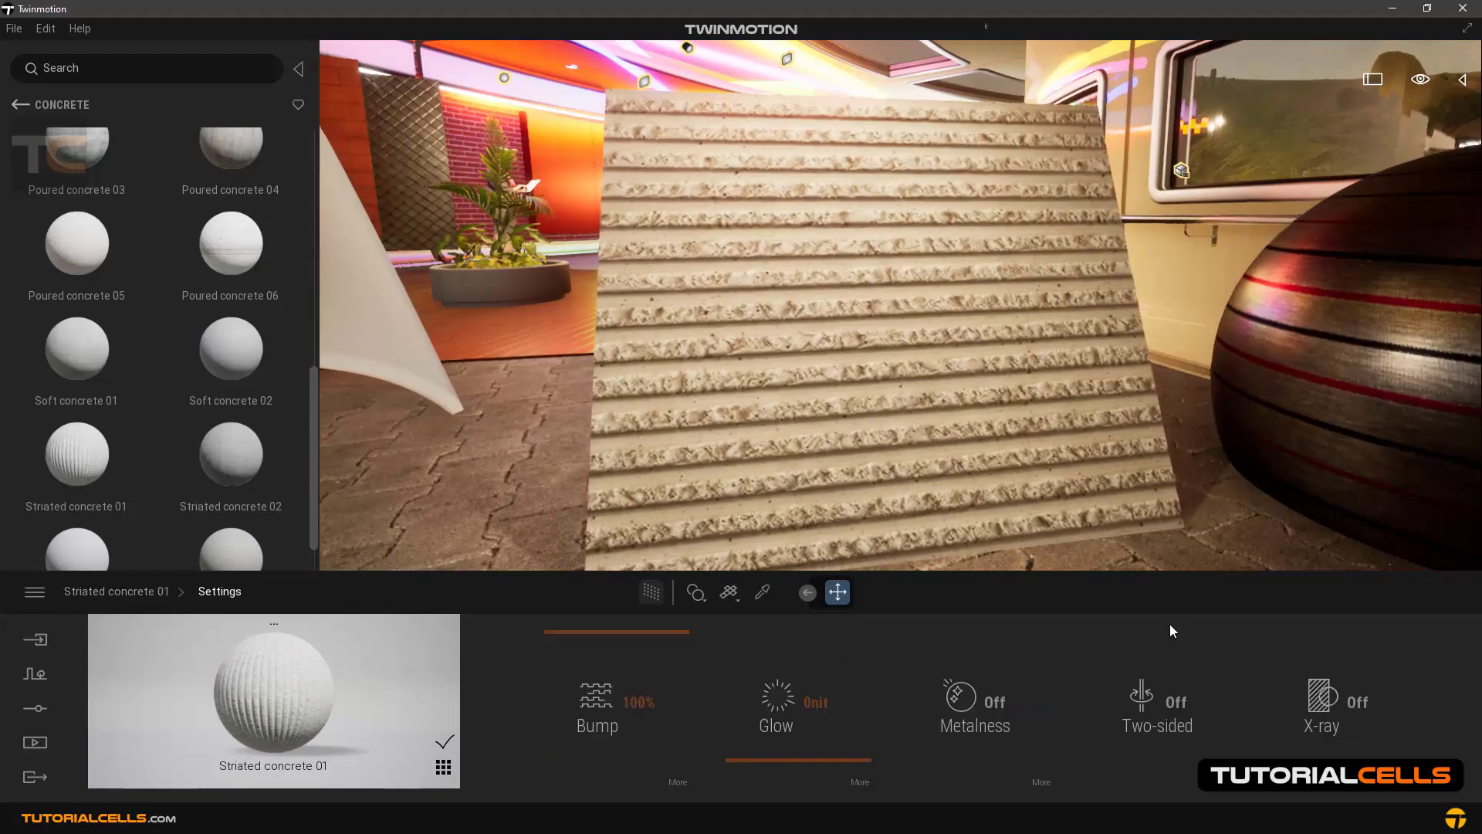
left_click_drag(610, 699, 744, 338)
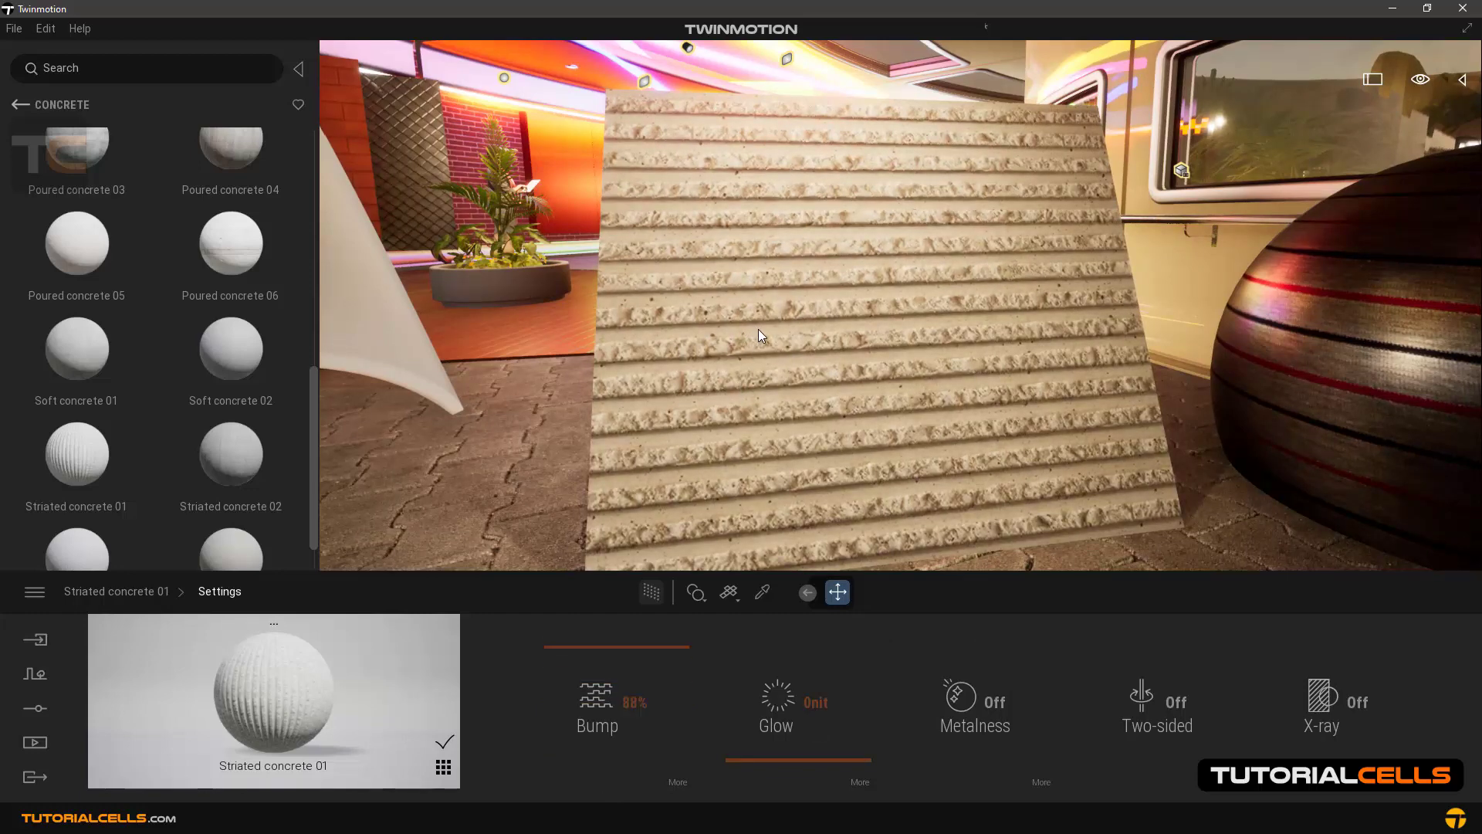
left_click(678, 782)
left_click(914, 696)
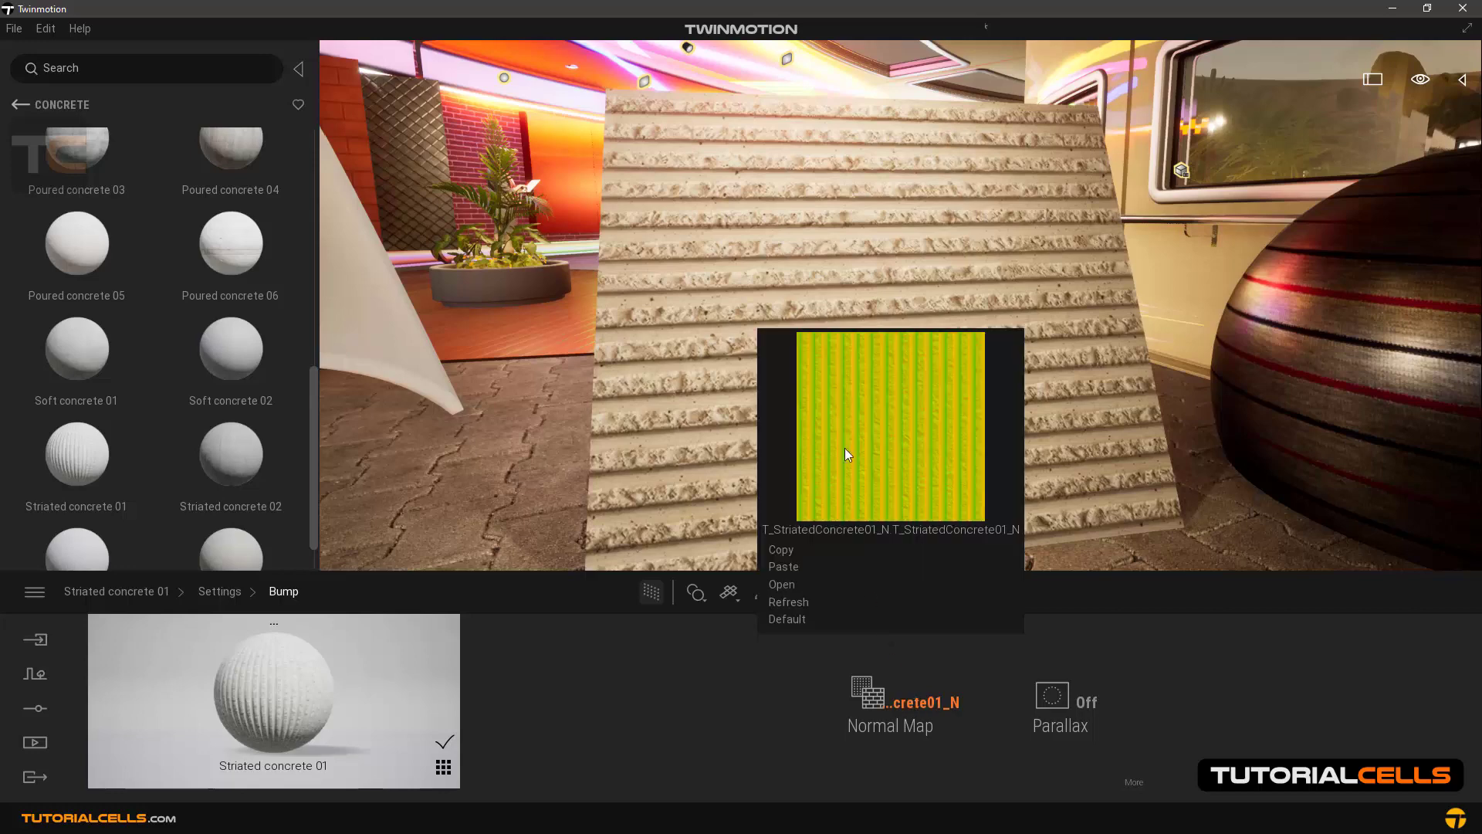
- Apply the wood material Chestnut 01 A to the panel and reduce its scale to 0.31
left_click(19, 104)
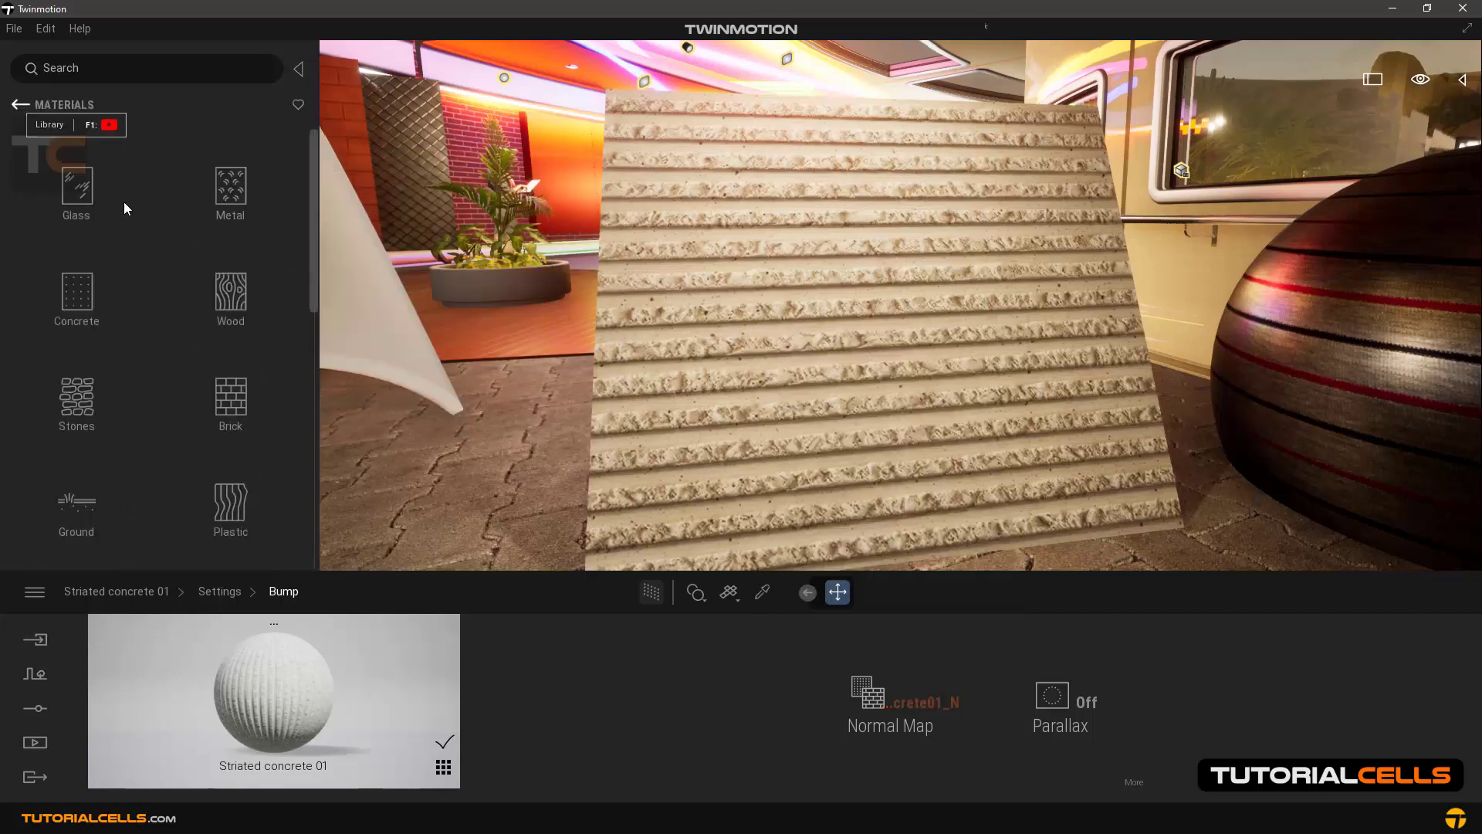
left_click(118, 294)
scroll(303, 355, "down", 5)
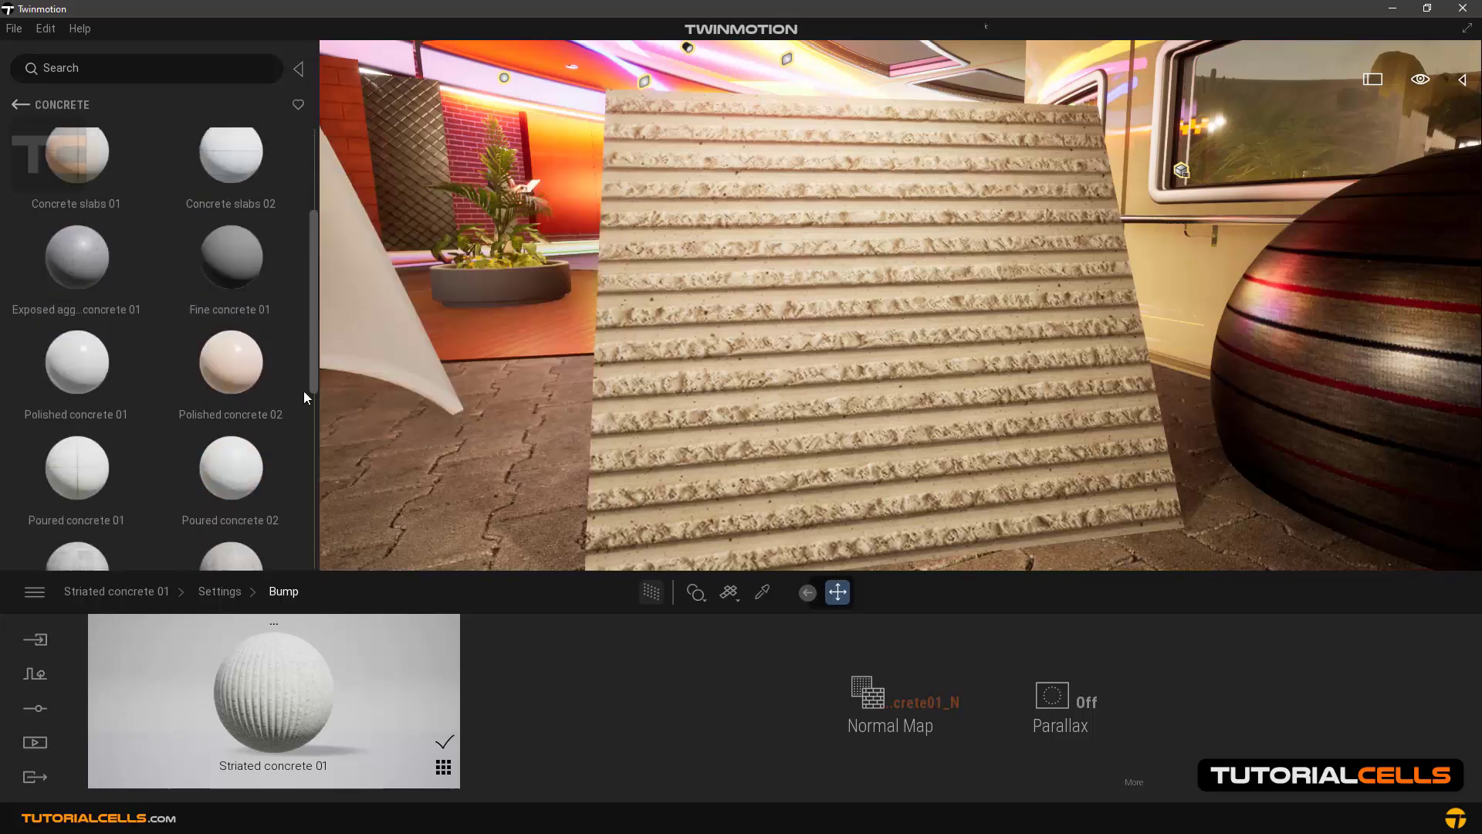
left_click(17, 105)
left_click(232, 292)
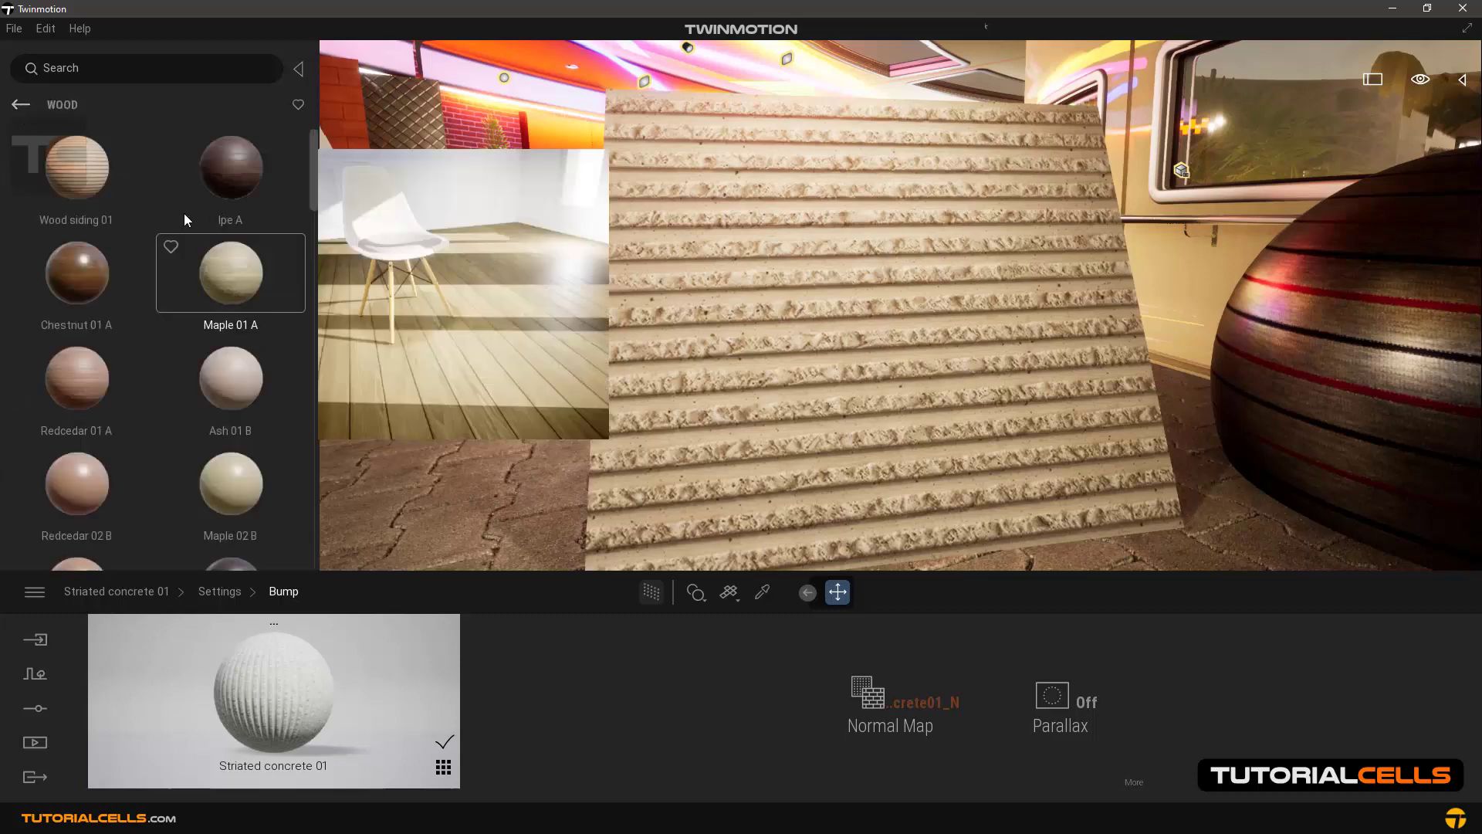
left_click_drag(82, 267, 830, 311)
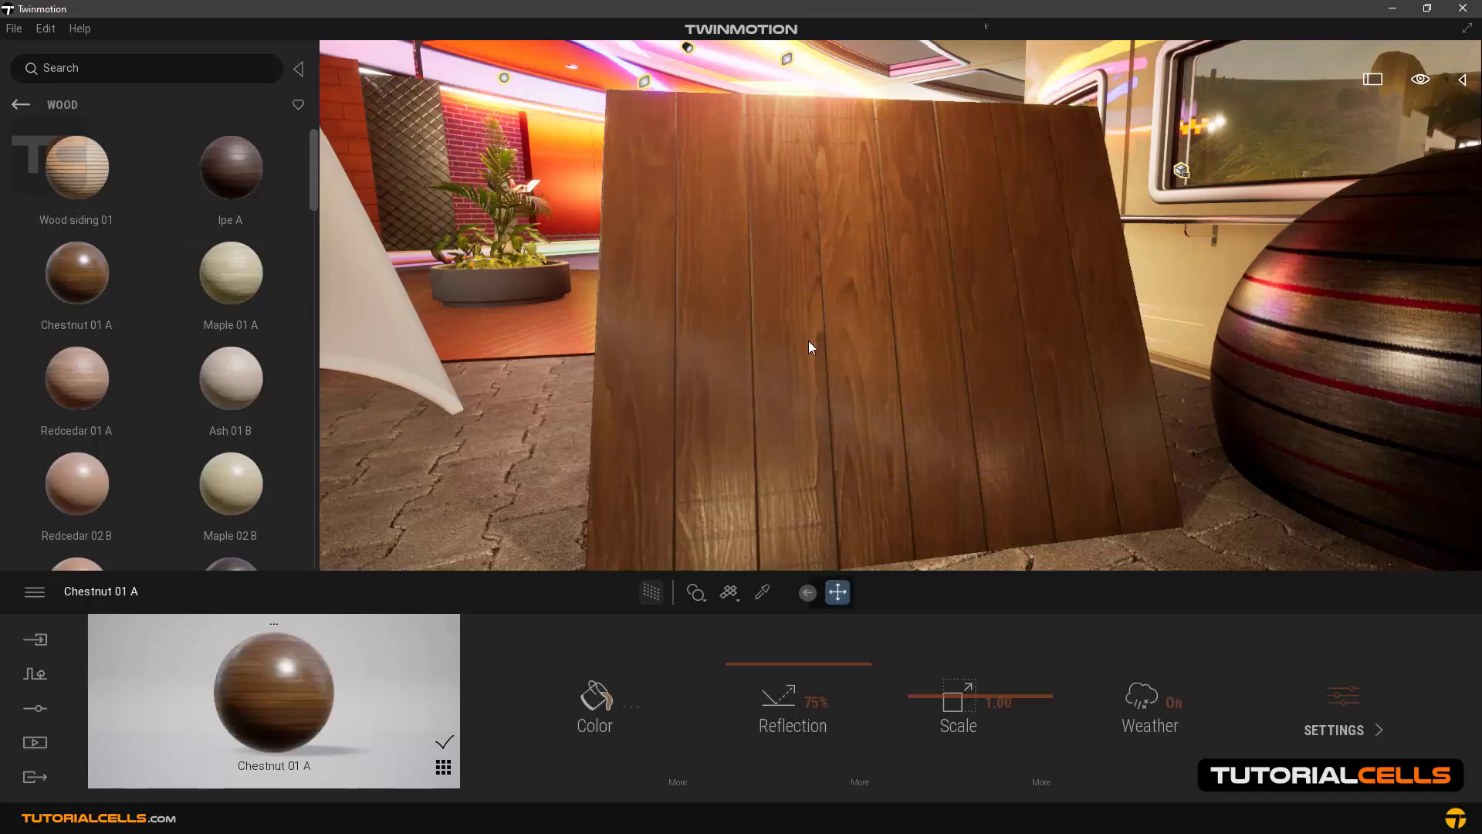
key("Right")
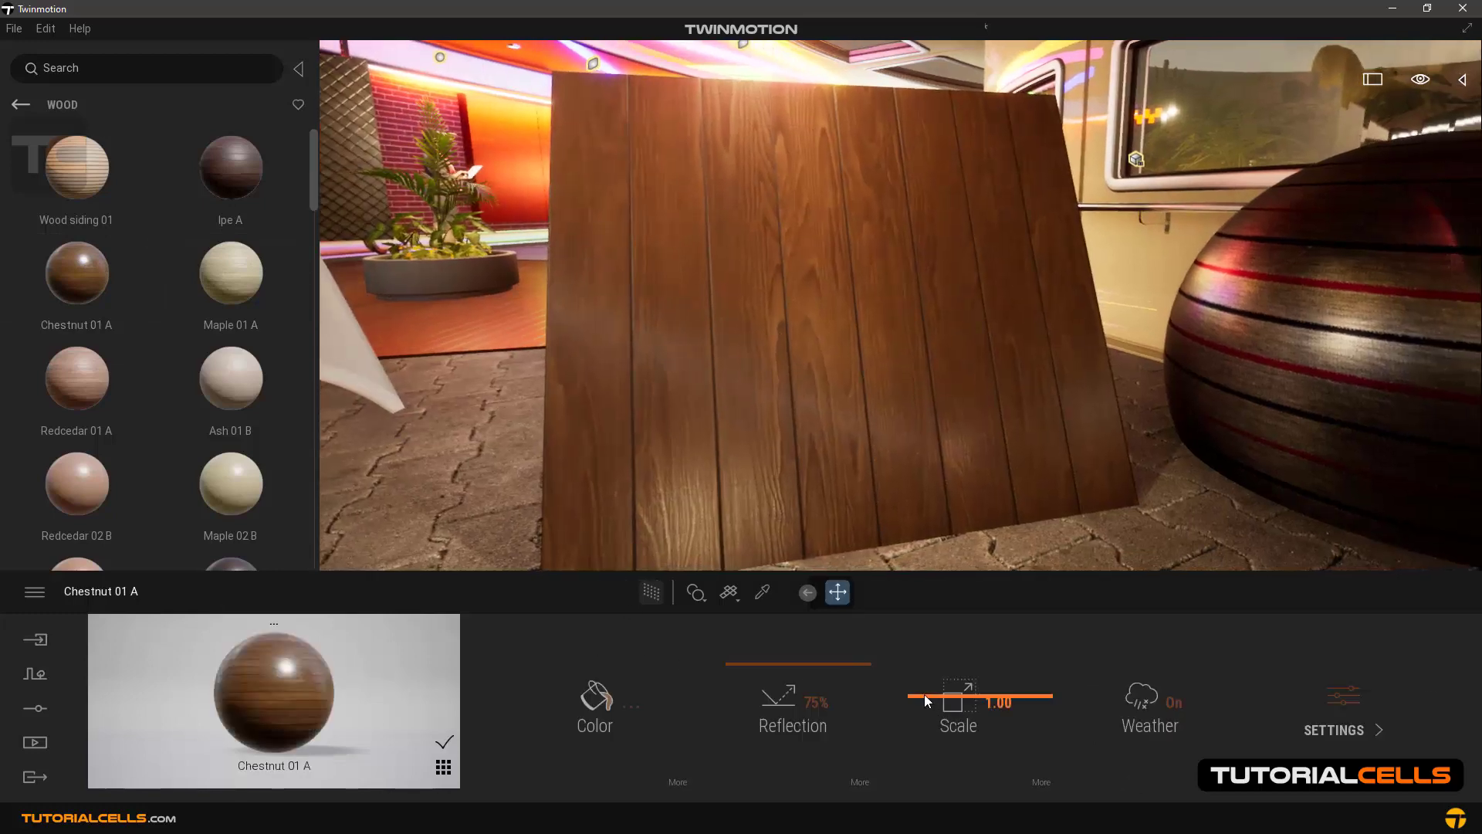
left_click_drag(924, 693, 918, 740)
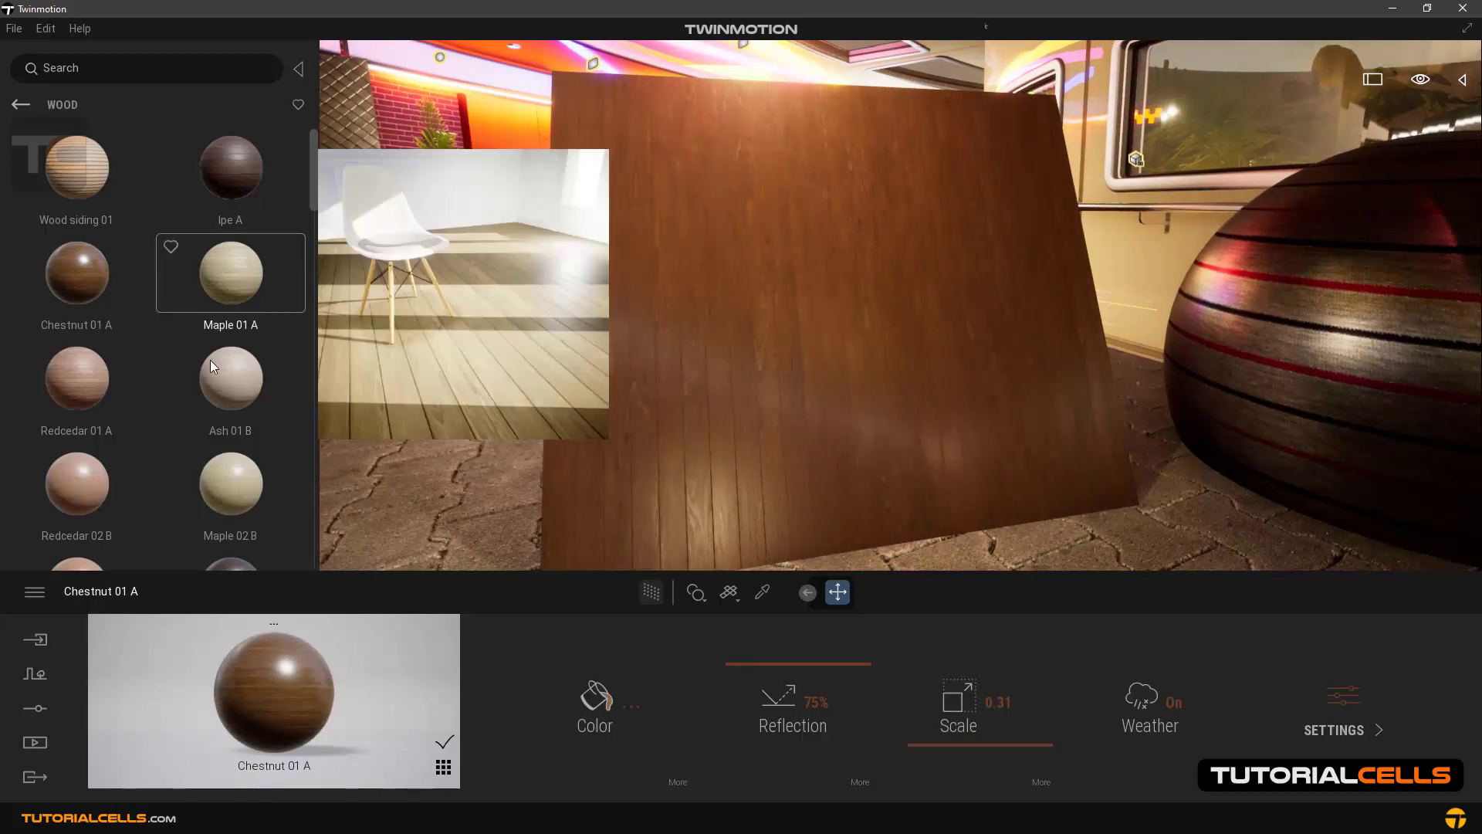
- Try Maple 02 B on the panel, followed by the dark wood listed below Mahogany 02 F
left_click_drag(229, 484, 753, 363)
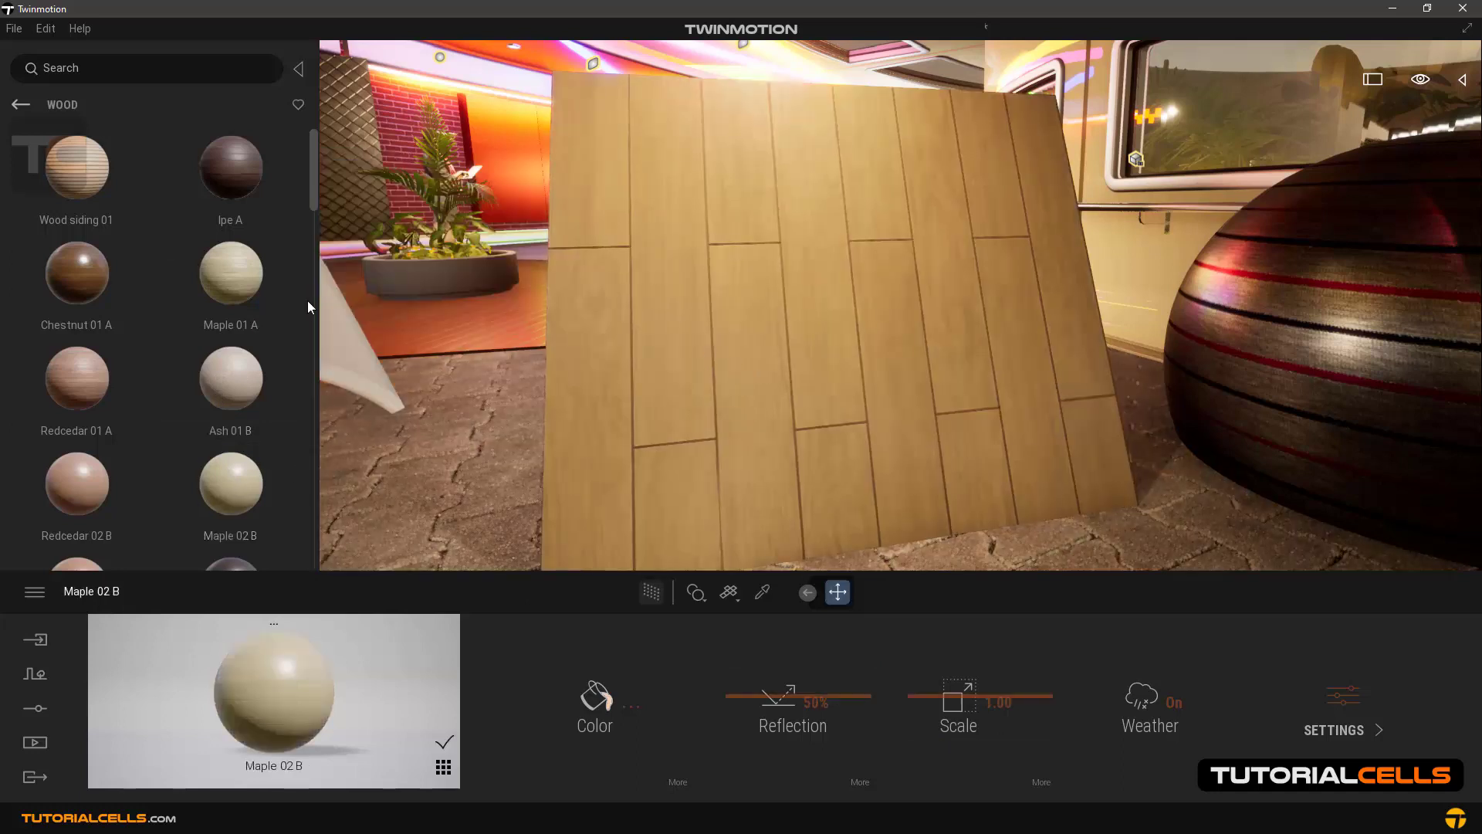
left_click_drag(313, 182, 311, 349)
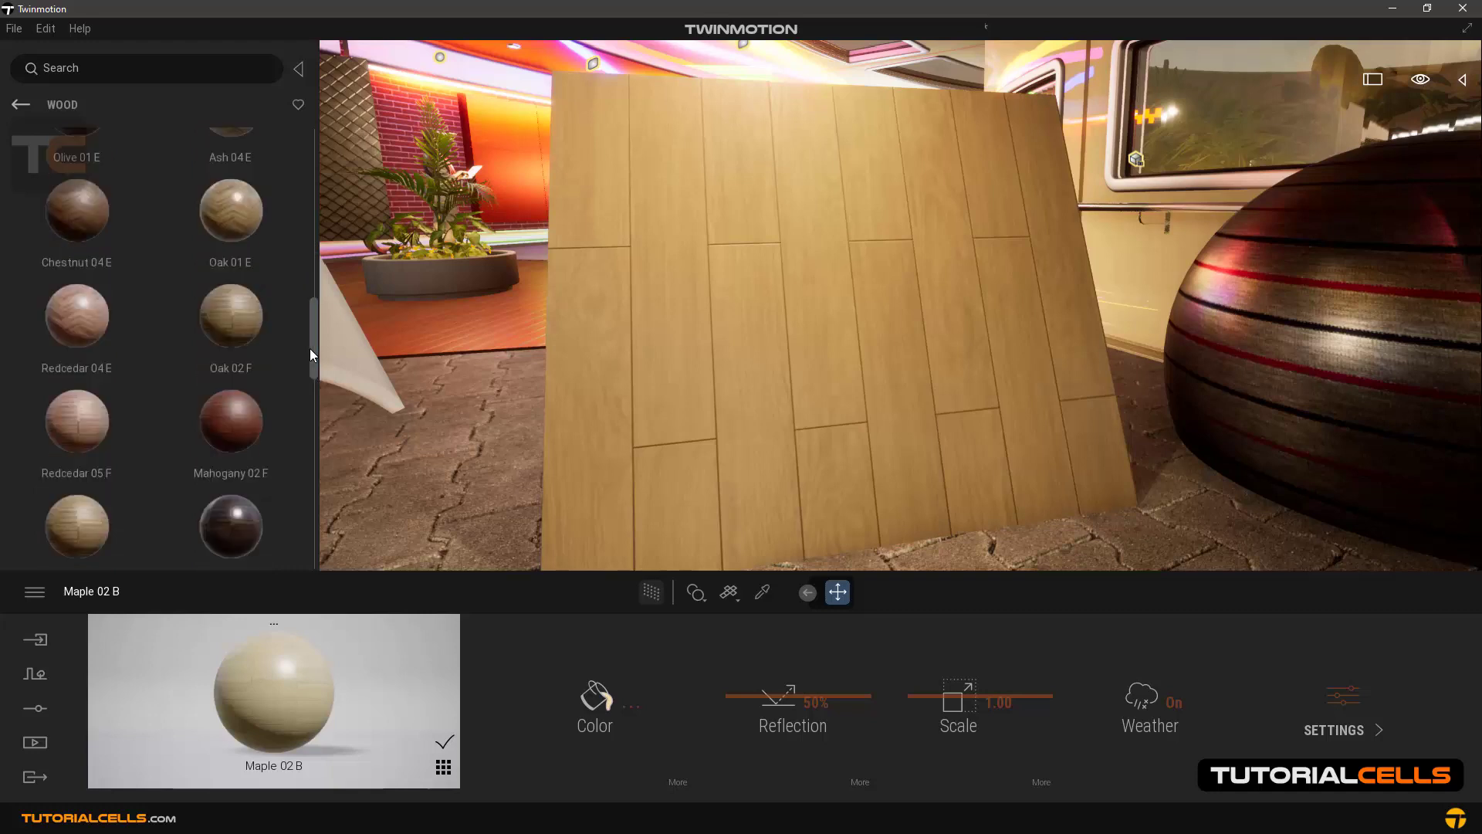
mouse_move(235, 546)
left_click_drag(233, 539, 716, 410)
- Apply Tree bark 01 to the panel and return to the overview of material categories
left_click_drag(315, 309, 304, 501)
left_click_drag(106, 497, 773, 379)
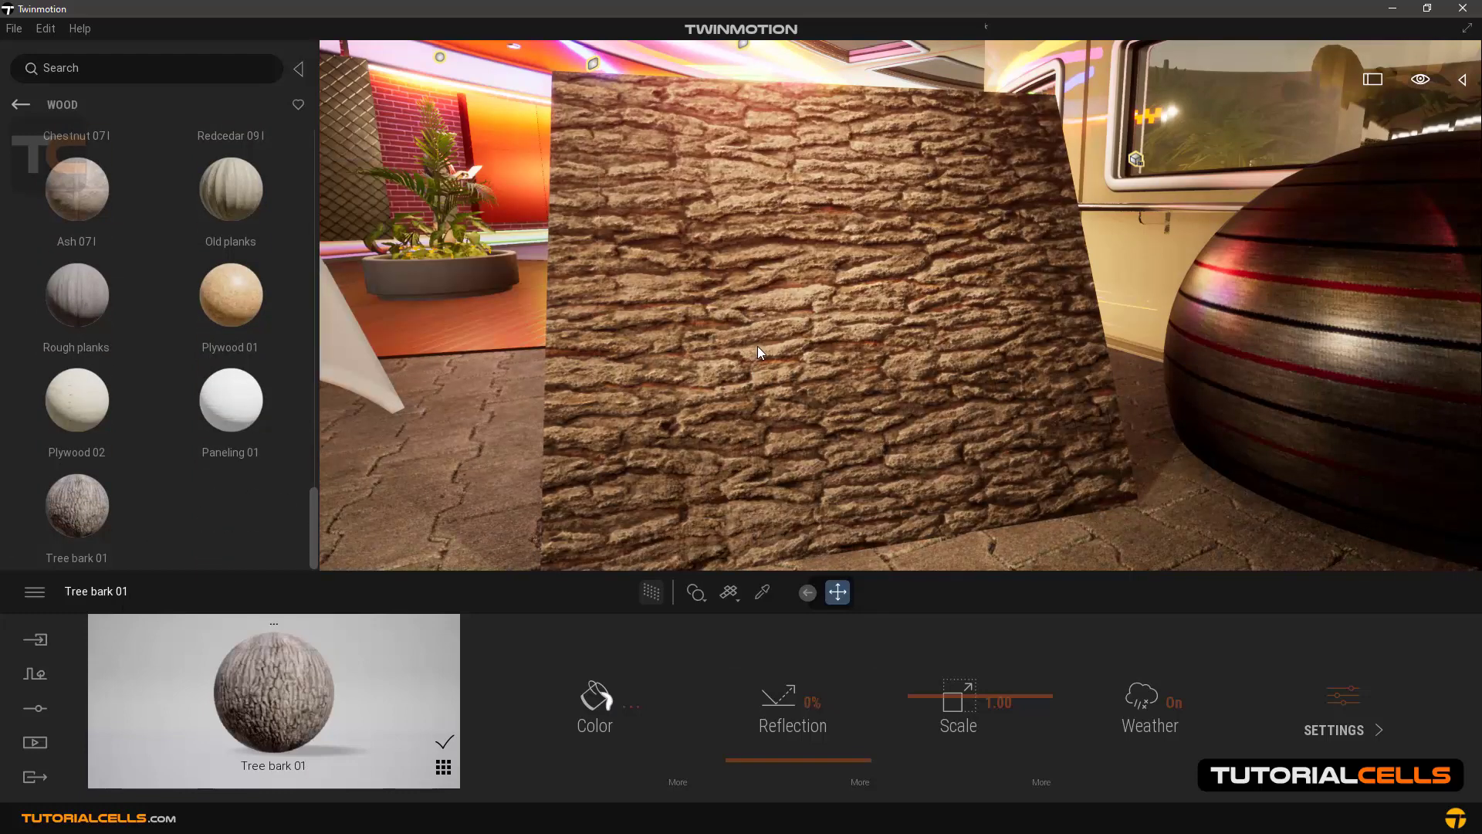
mouse_move(90, 520)
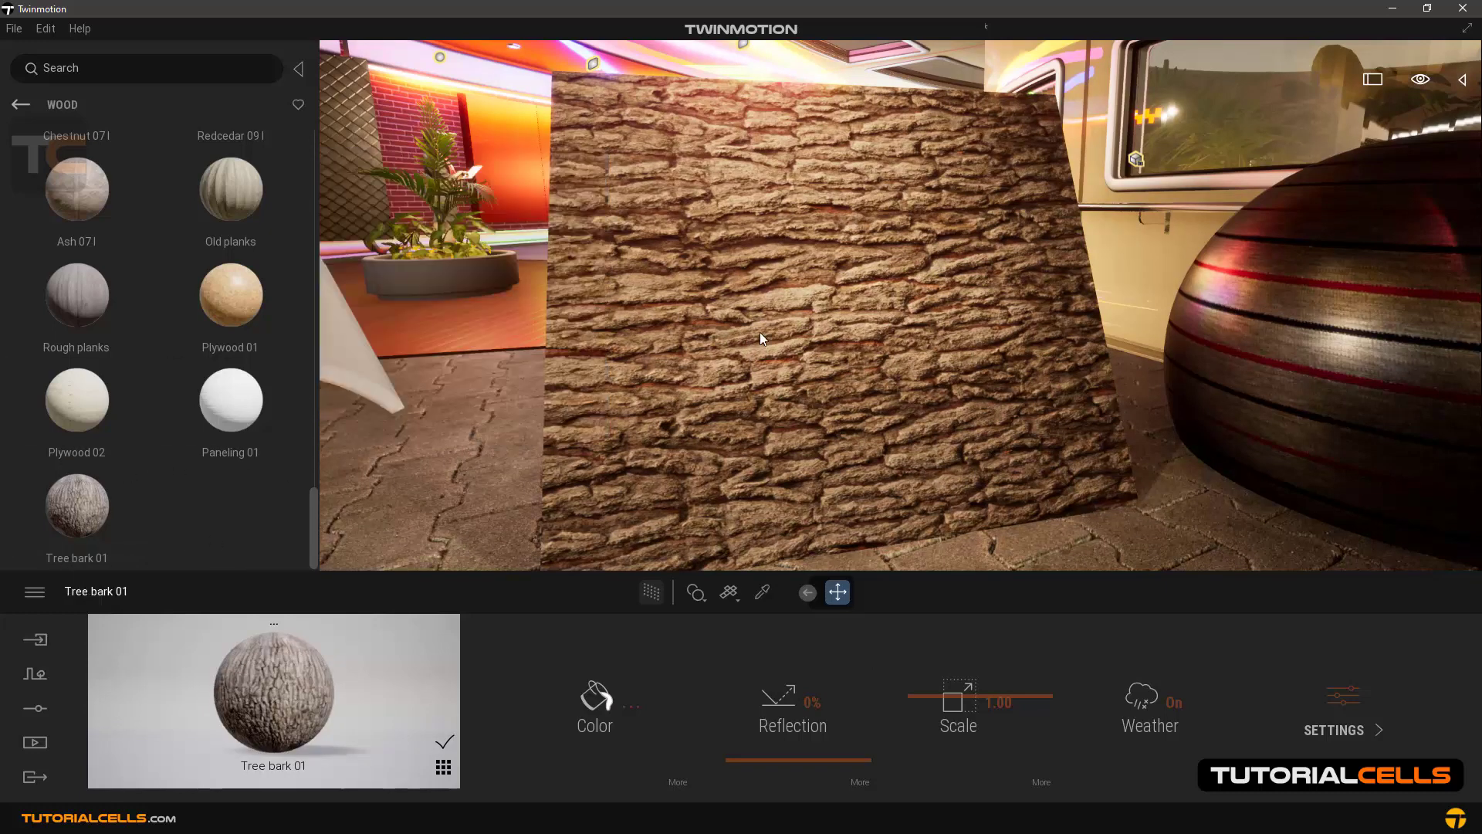
left_click(20, 104)
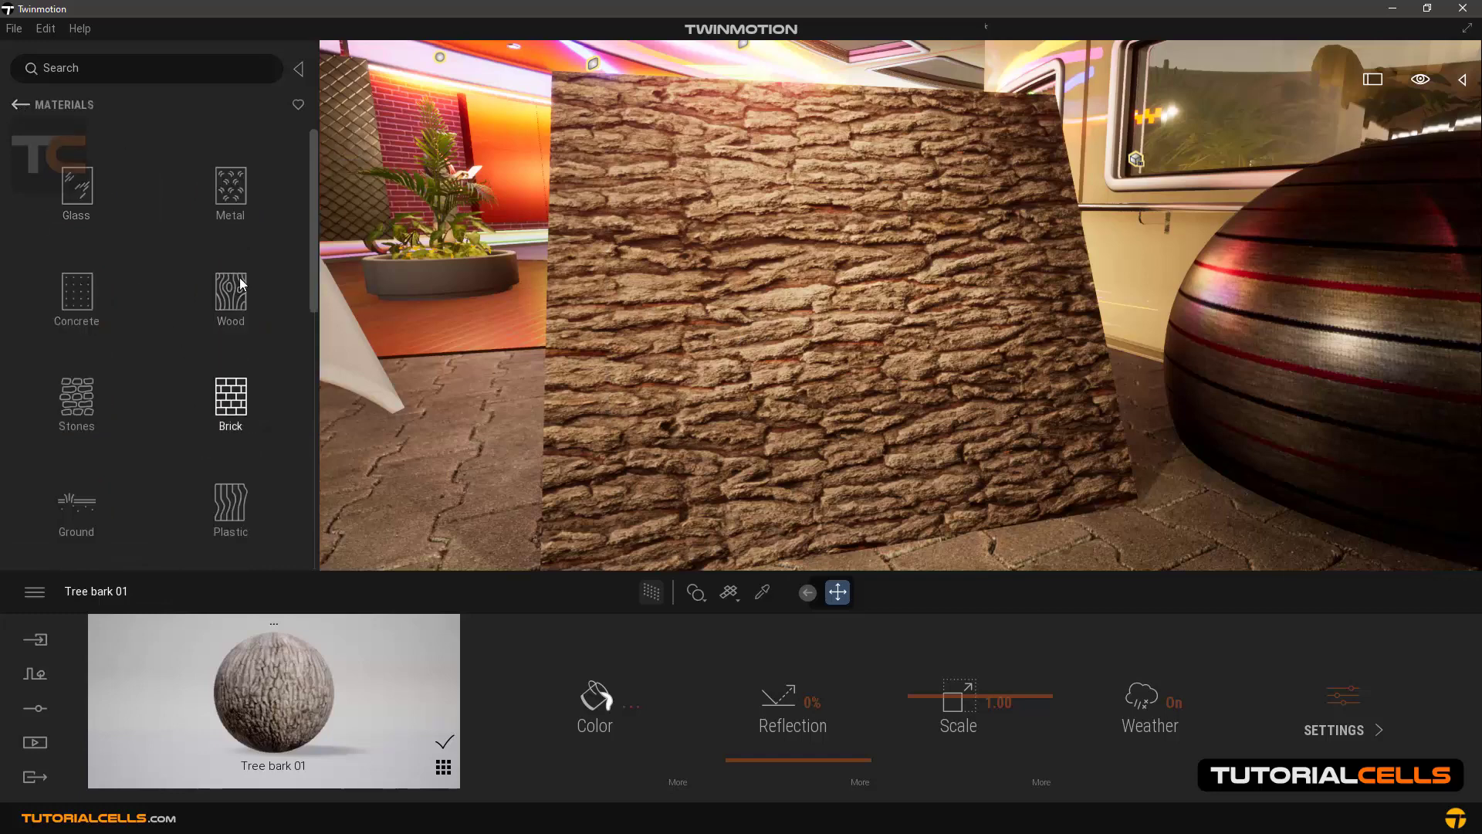